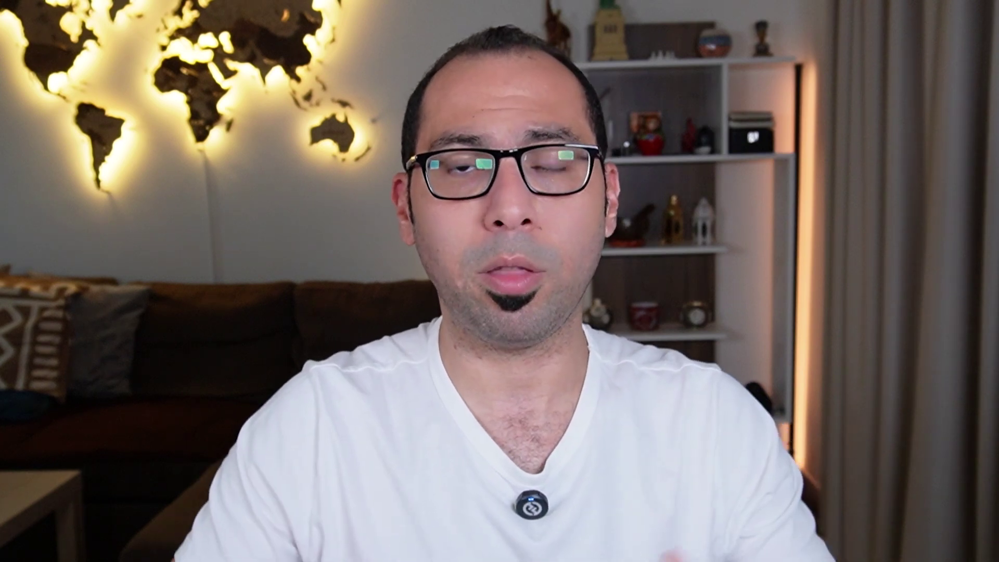
Review the materials price table, the Manpower sheet and the BOQ sheet in the finished workbook.
left_click_drag(91, 181, 232, 276)
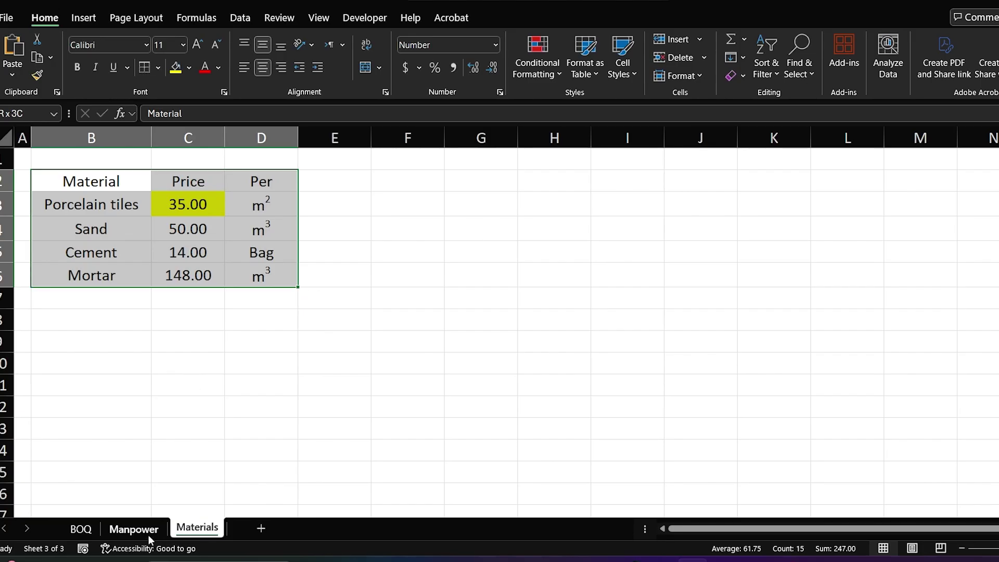
left_click(134, 529)
left_click(88, 530)
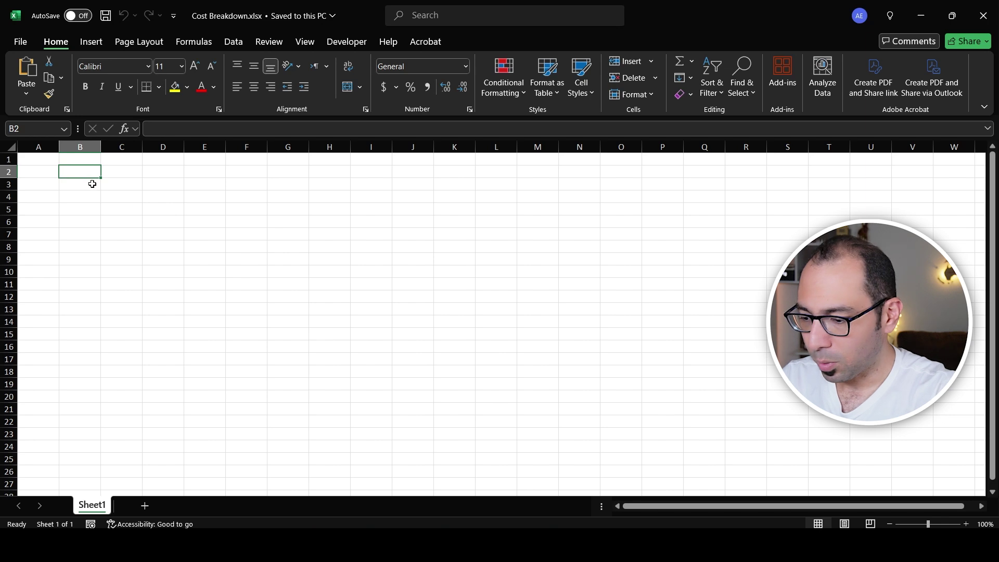
Enter the headers Sr., Item description, Unit, Qty, Rate and Amount across B2:G2.
type("Sr.")
key("Tab")
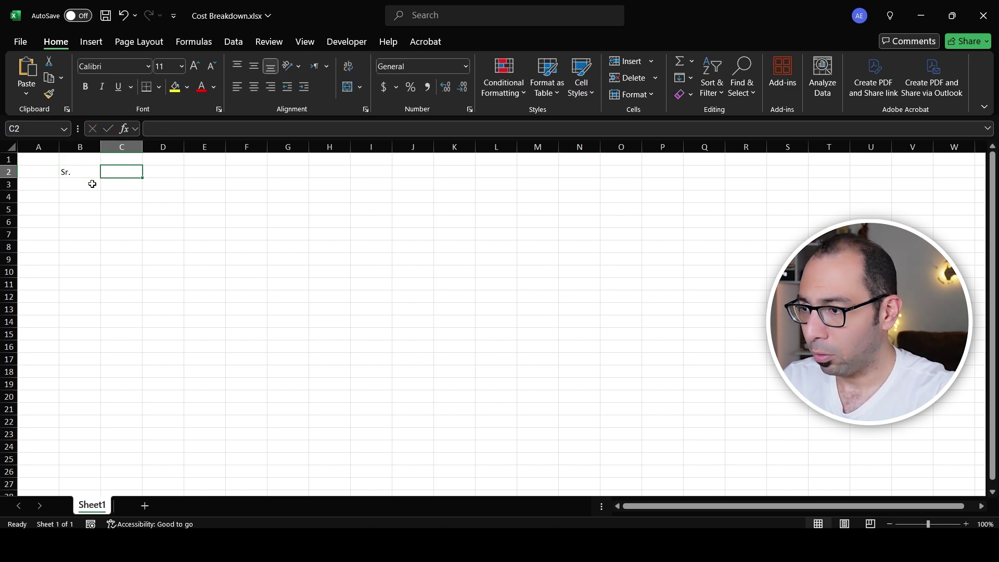
type("Item de")
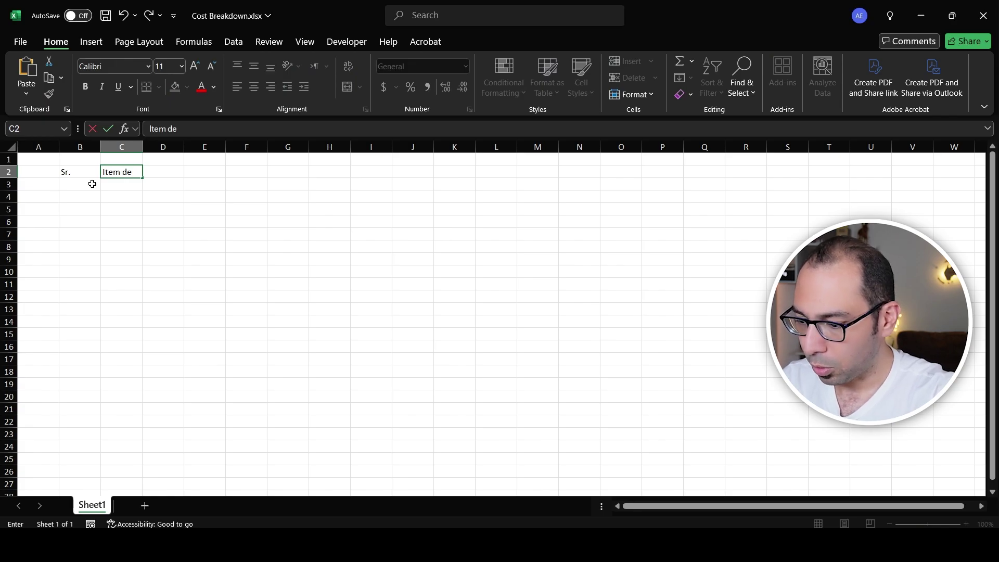
key("Tab")
type("Uni")
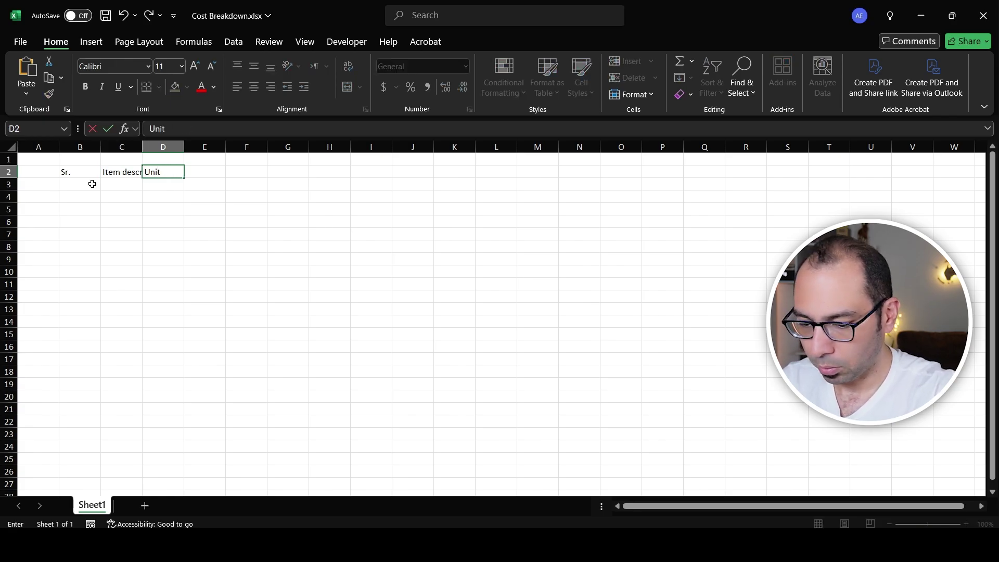
key("Tab")
type("Qty")
key("Tab")
type("Rate")
key("Tab")
type("A")
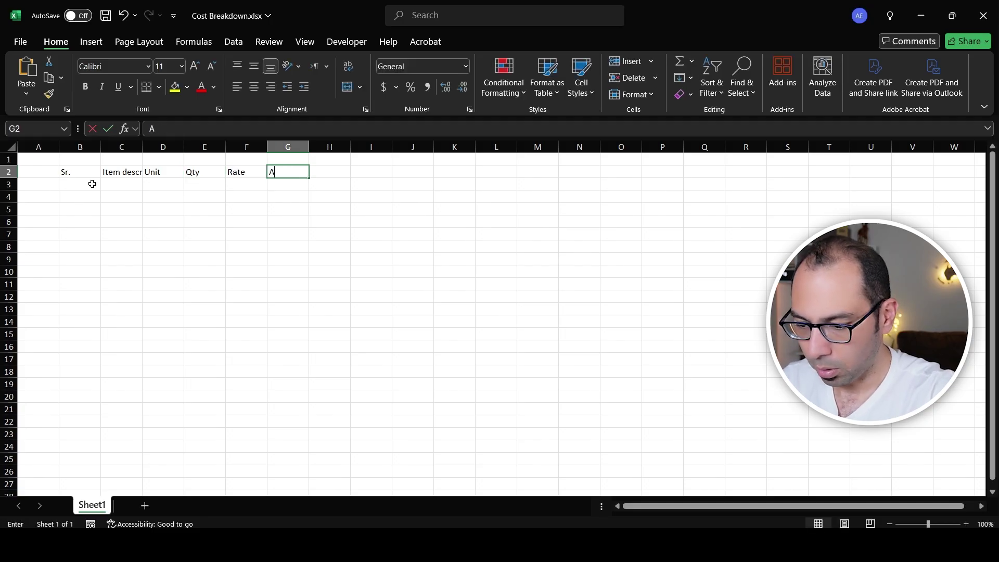
type("mount")
left_click(108, 186)
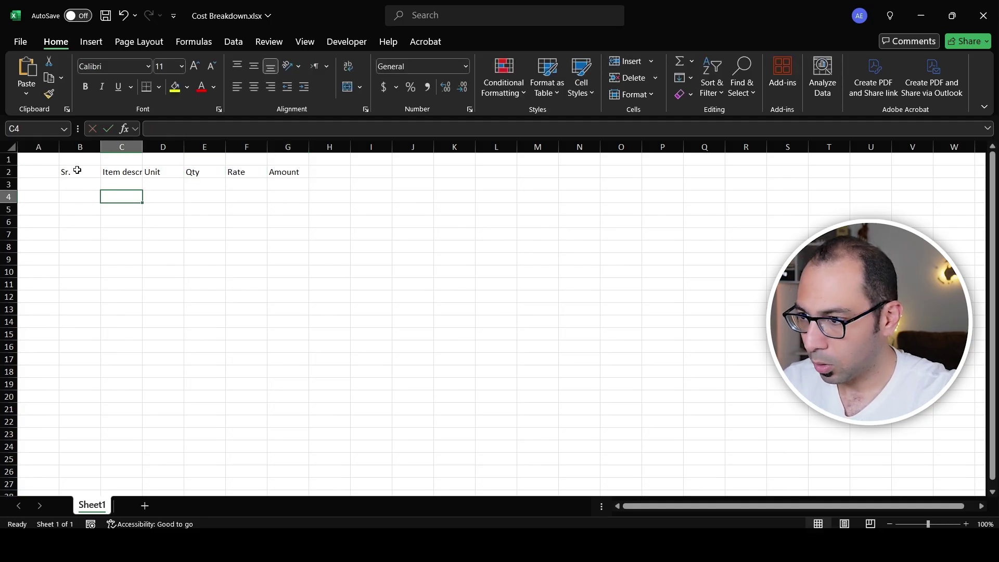
Apply all borders to the header cells B2:G2.
left_click_drag(76, 170, 276, 169)
left_click(158, 87)
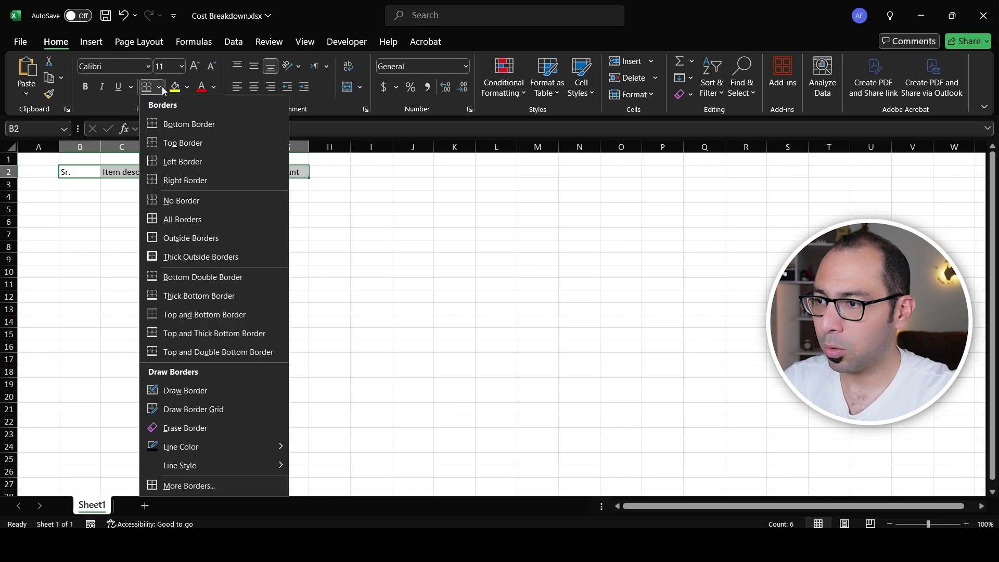
left_click(183, 215)
Centre all cells of the sheet and apply the Number format with 2 decimal places and a 1000 separator.
key("ctrl+a")
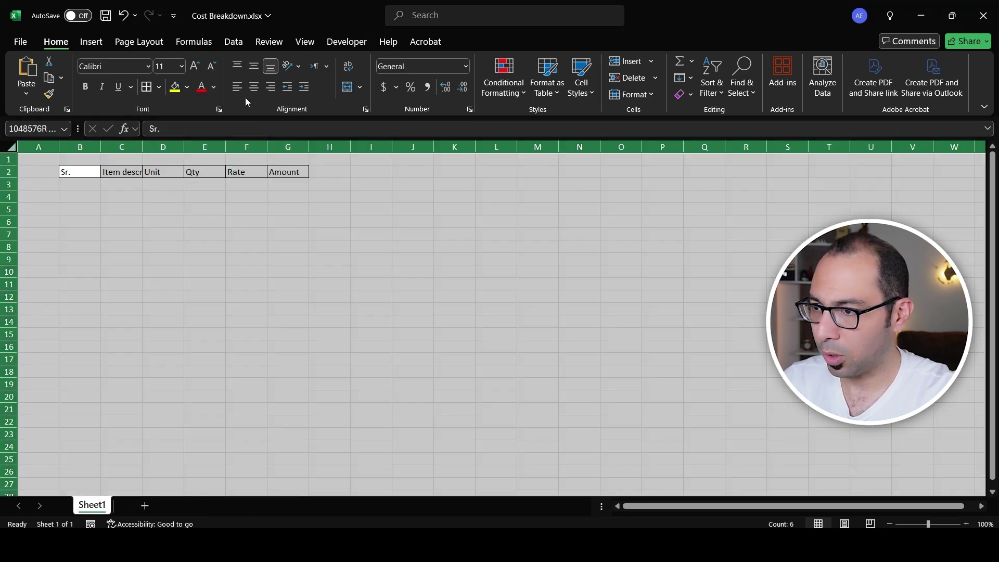
left_click(254, 87)
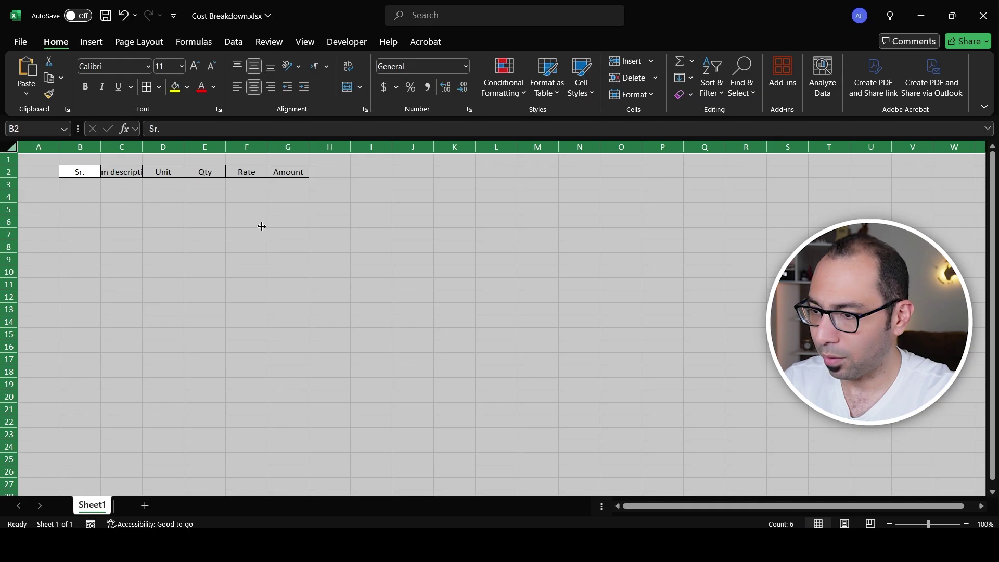
key("ctrl+1")
left_click(366, 164)
left_click(468, 202)
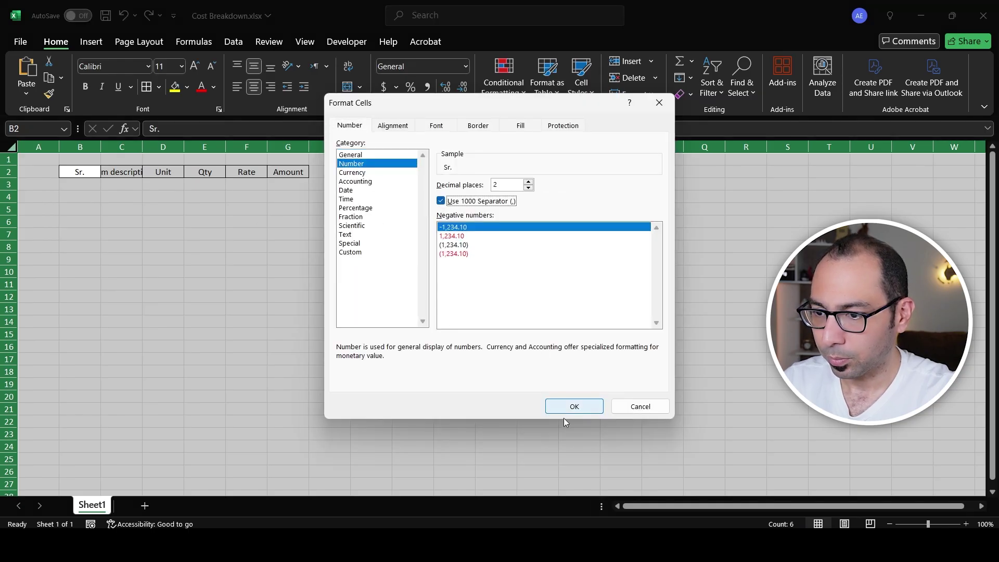
left_click(575, 406)
Widen the Item description column to fit its header and narrow the empty column A.
left_click(255, 312)
left_click_drag(142, 147, 222, 147)
left_click_drag(59, 147, 38, 147)
Give B3:G20 solid outline and vertical borders, with a lighter line style for the inner horizontal borders.
left_click_drag(56, 183, 327, 402)
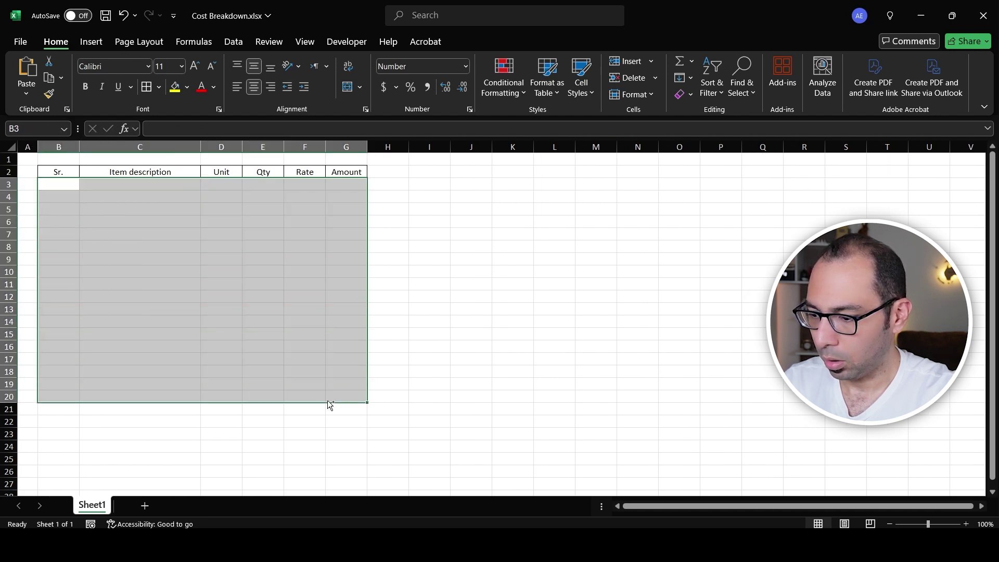
key("ctrl+1")
left_click(478, 125)
left_click(473, 252)
left_click(523, 246)
left_click(581, 259)
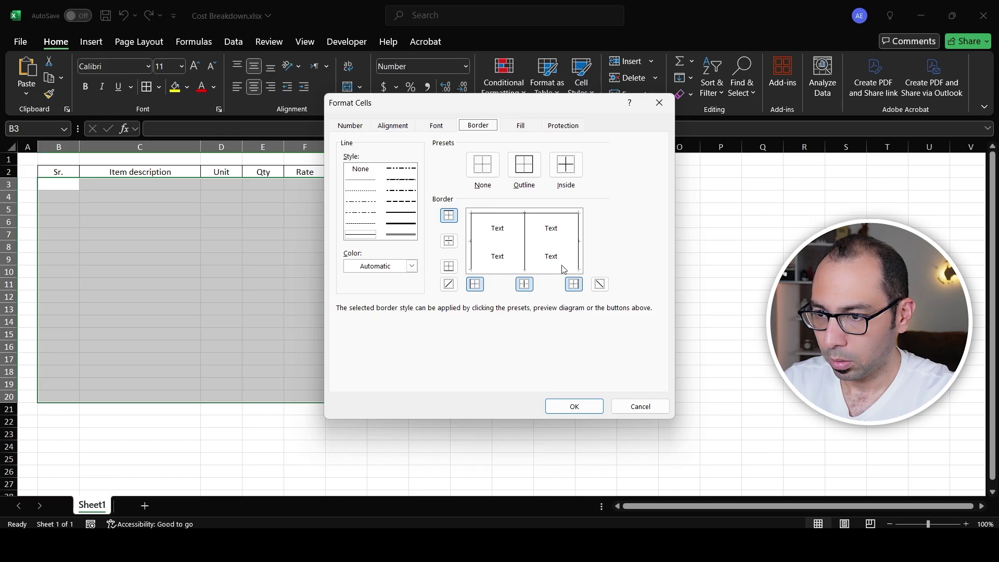
left_click(559, 270)
left_click(364, 180)
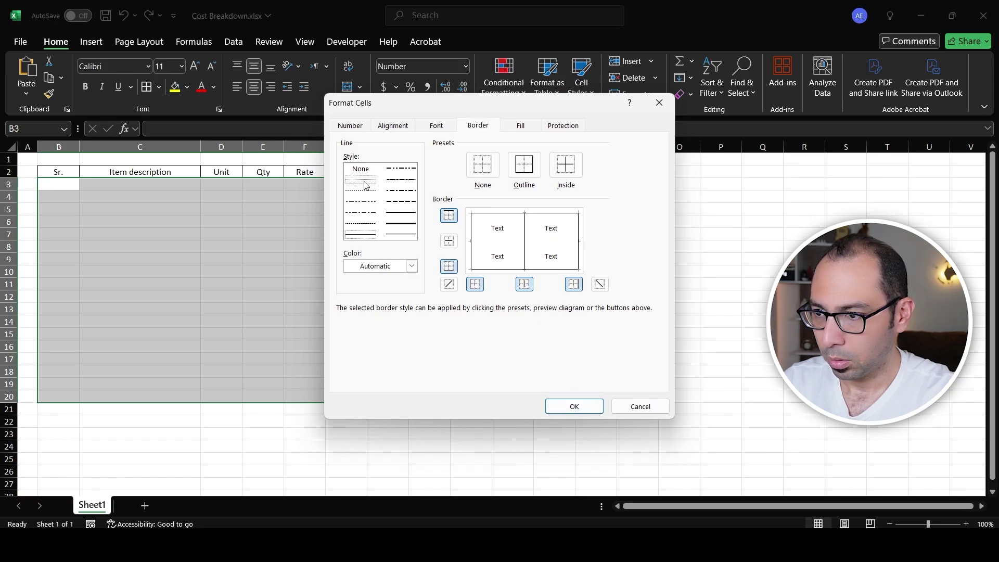
left_click(509, 247)
left_click(574, 407)
left_click(567, 409)
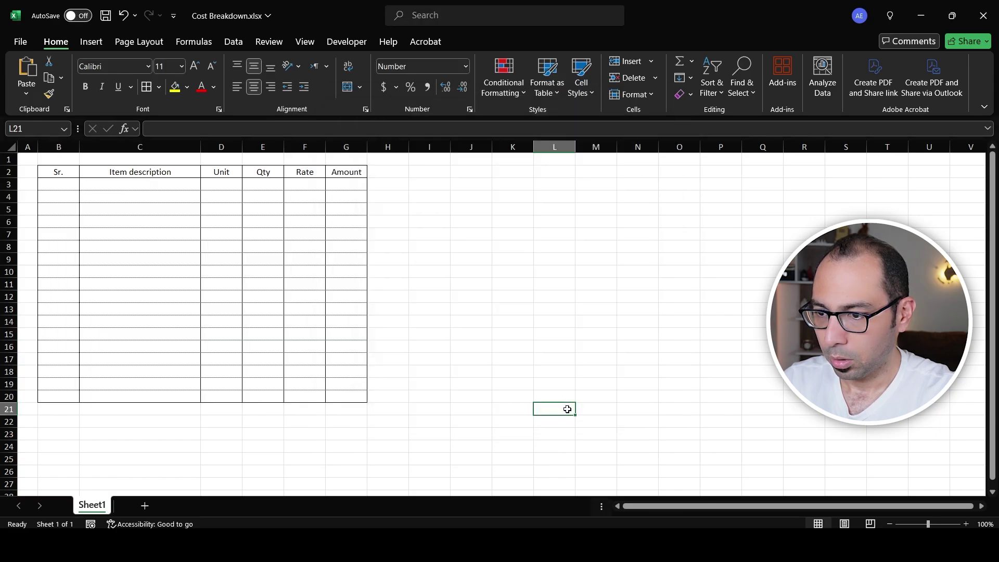
left_click(389, 248)
Narrow column A further, and make header row 2 taller and bold.
left_click_drag(37, 147, 31, 147)
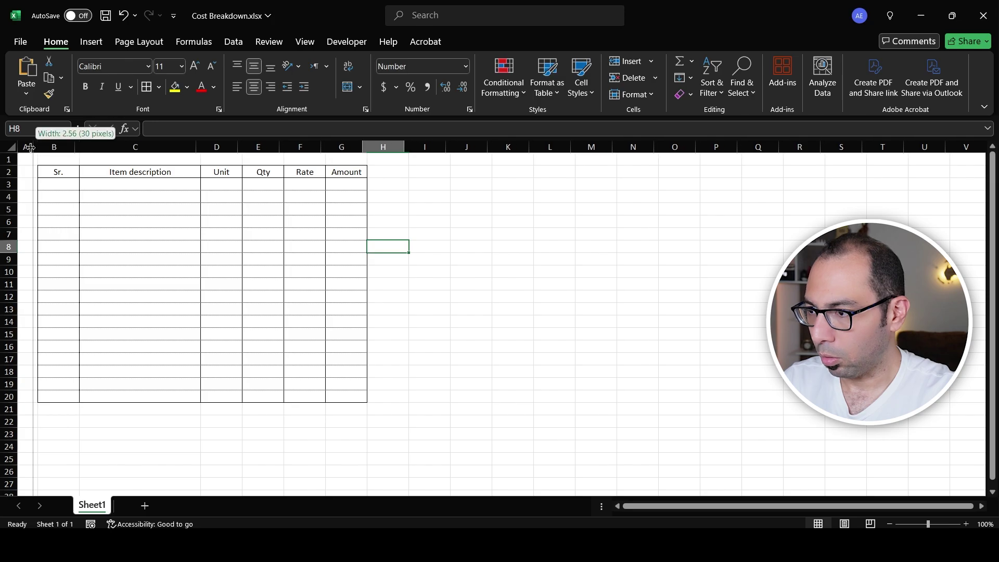
left_click_drag(3, 178, 2, 184)
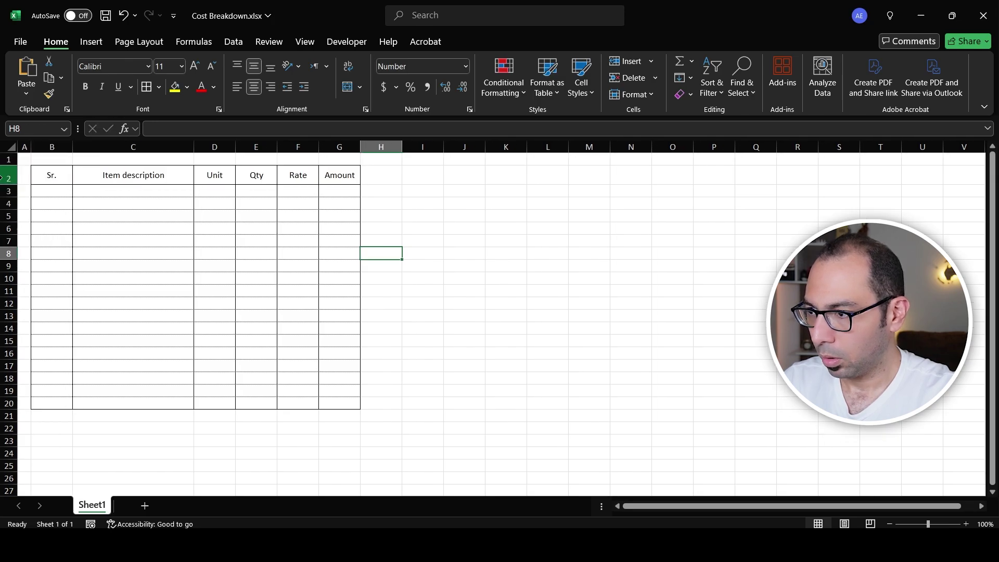
left_click(4, 177)
left_click(85, 86)
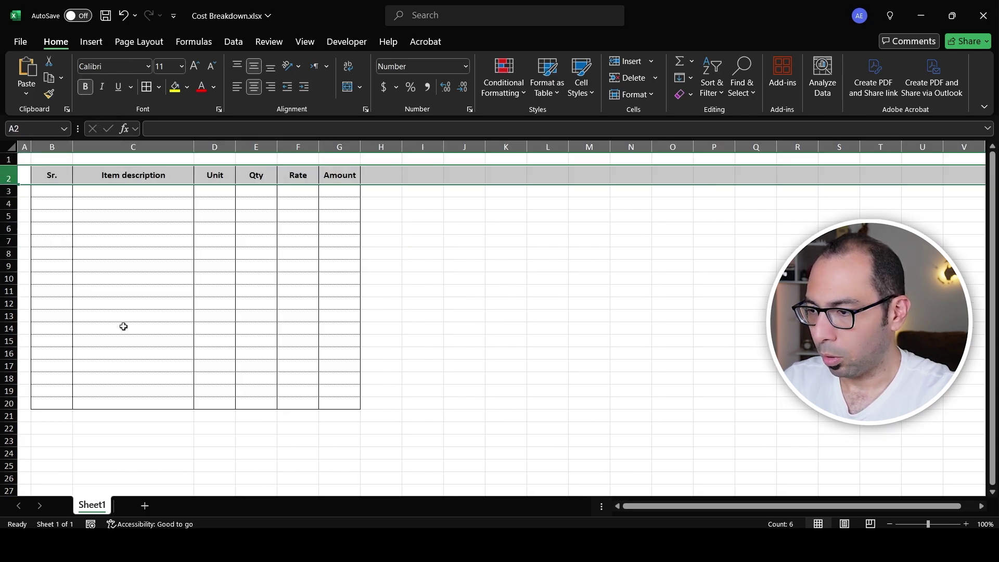
Switch to page break preview and set printing to Narrow Margins with Fit All Columns on One Page.
left_click(870, 523)
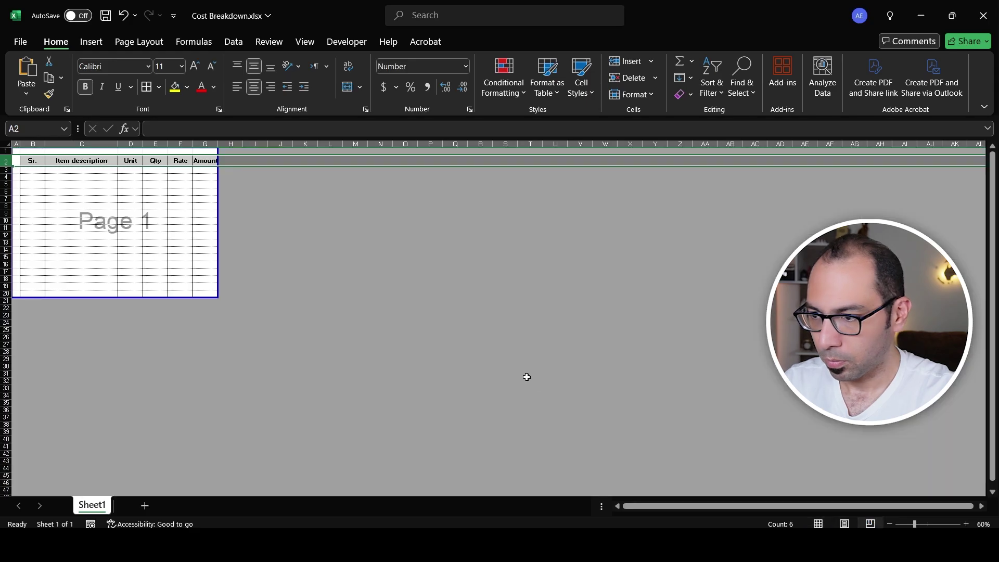
key("ctrl+p")
left_click(197, 367)
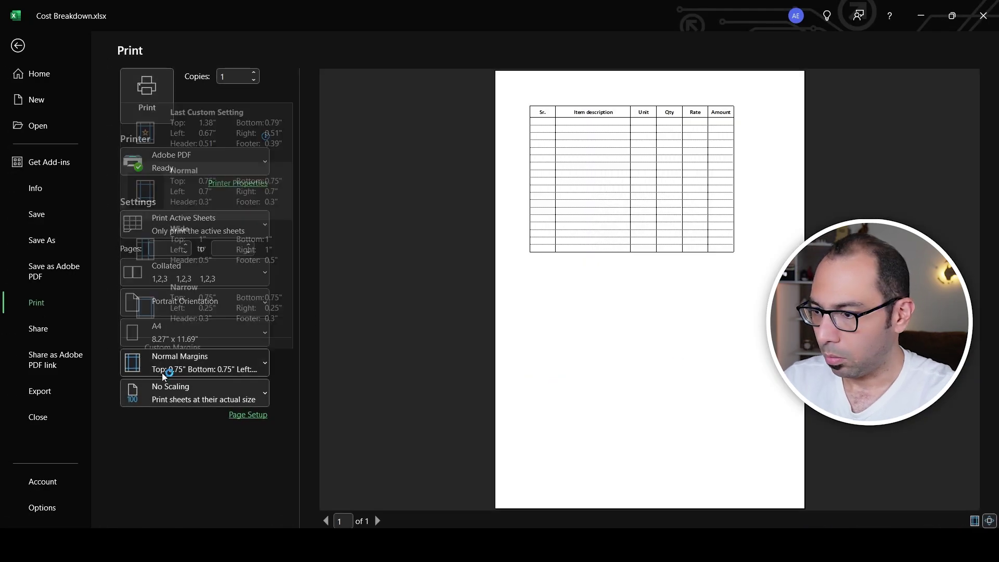
left_click(200, 290)
left_click(171, 401)
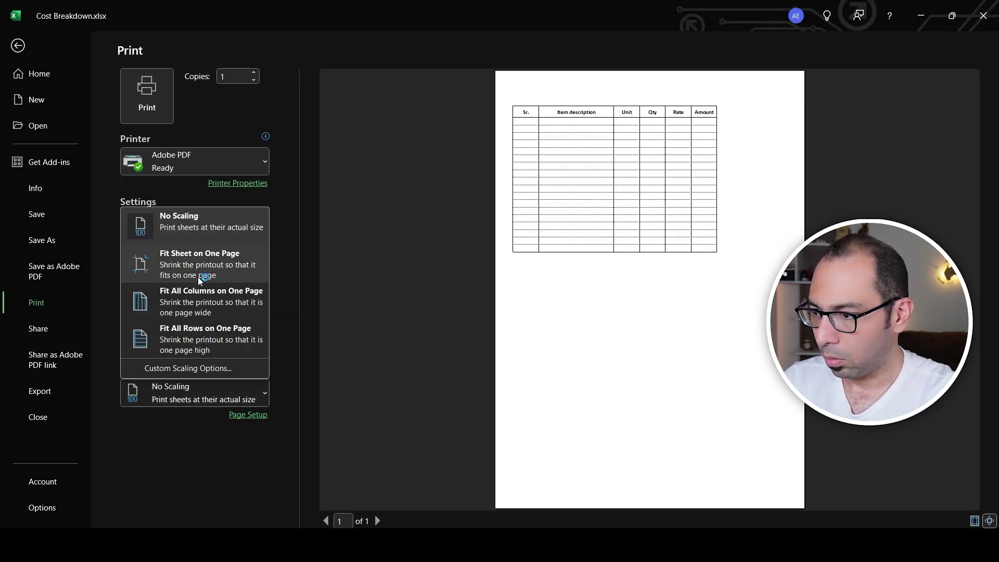
left_click(203, 302)
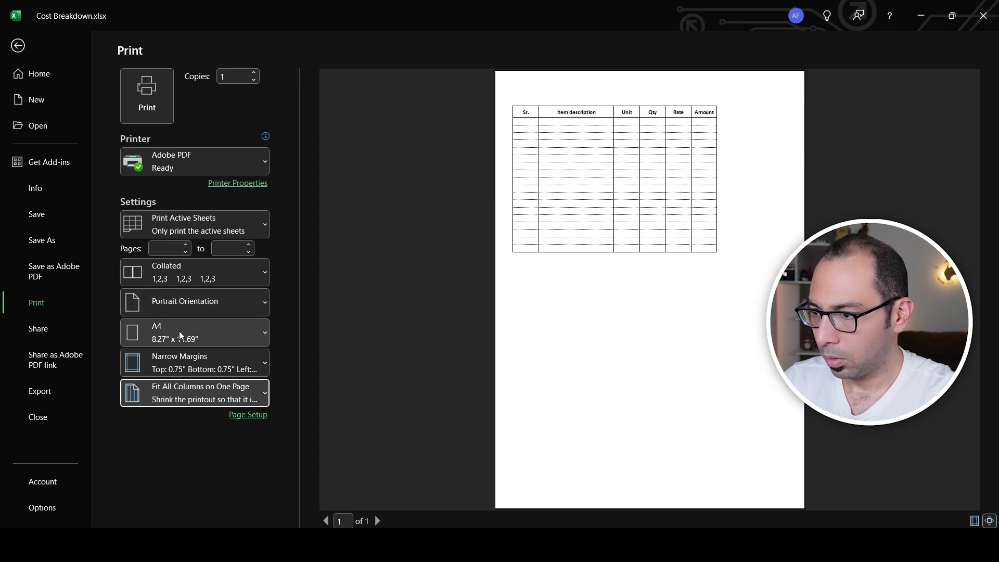
key("Escape")
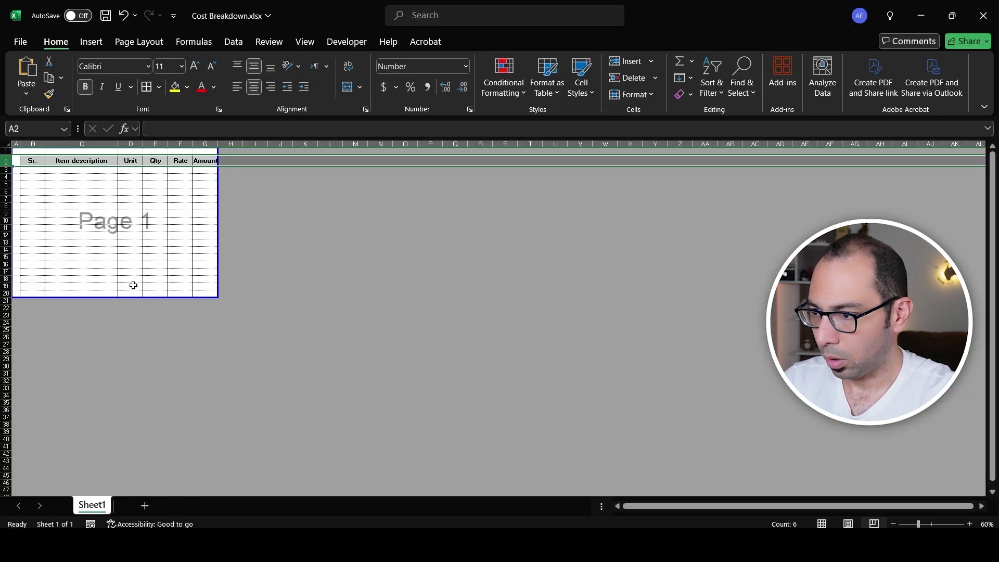
Include a narrow column H in the print area and freeze the panes above row 3.
scroll(55, 280, "up", 4, "ctrl")
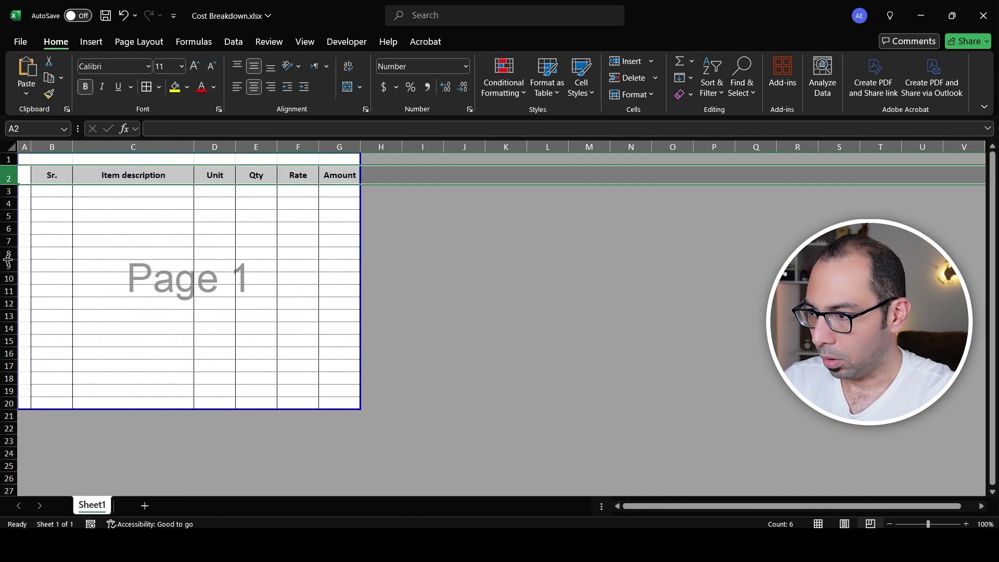
mouse_move(360, 159)
left_mouse_down()
mouse_move(397, 158)
mouse_move(369, 146)
left_mouse_up()
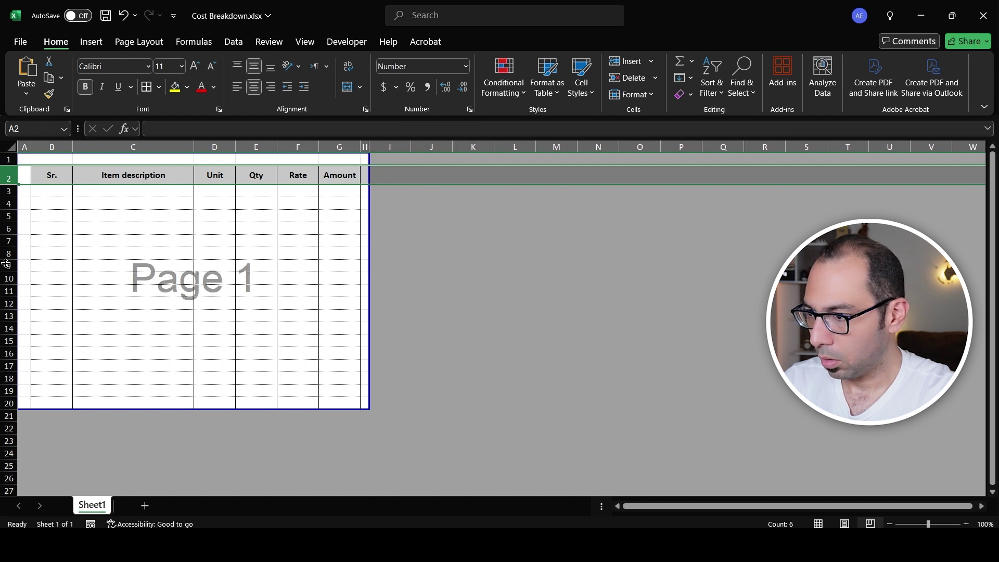
left_click(8, 190)
left_click(301, 42)
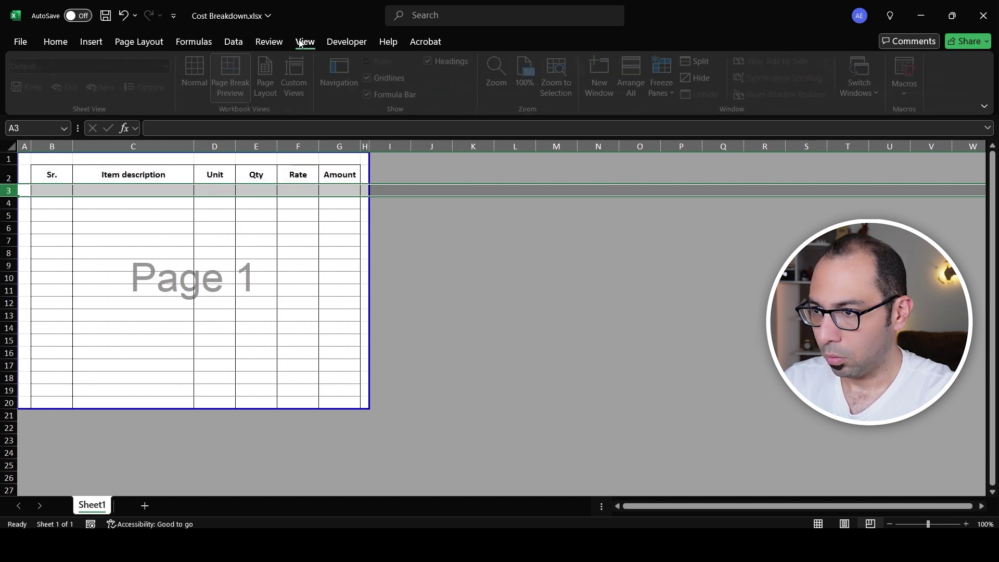
left_click(666, 85)
left_click(697, 111)
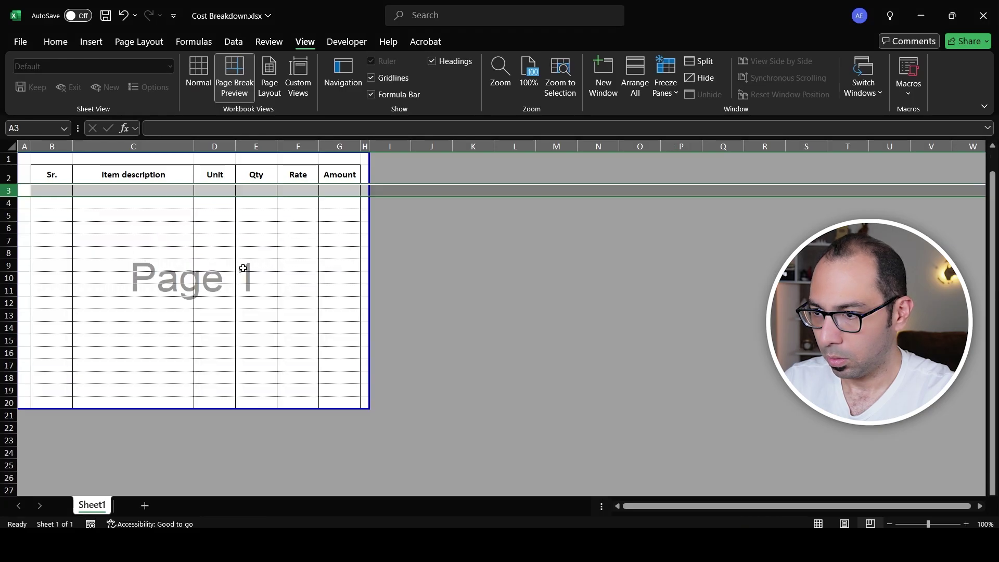
Insert additional bordered rows into the table from row 10 to lengthen it.
left_click_drag(8, 278, 6, 337)
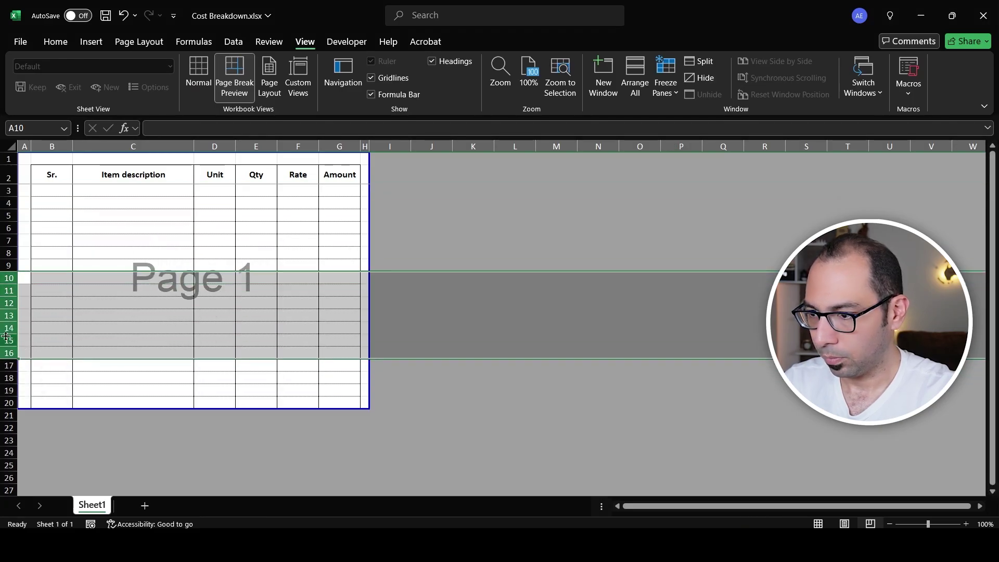
key("ctrl+shift+plus")
left_click(266, 224)
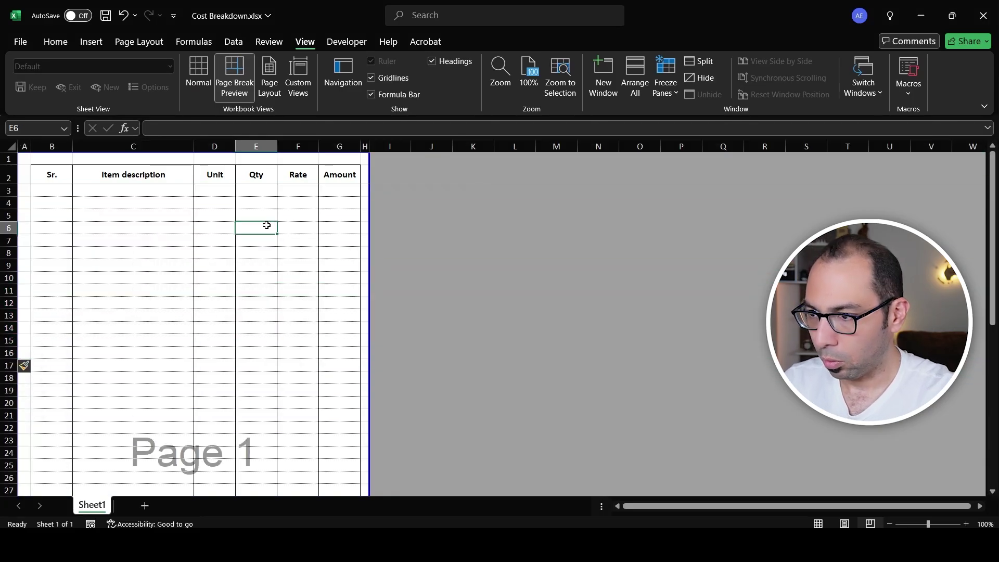
scroll(276, 350, "down", 8)
scroll(202, 230, "up", 4)
Widen the Item description, Rate and Amount columns, autofit the Sr. column and narrow the Unit column.
left_click_drag(194, 140, 239, 140)
scroll(210, 306, "down", 3)
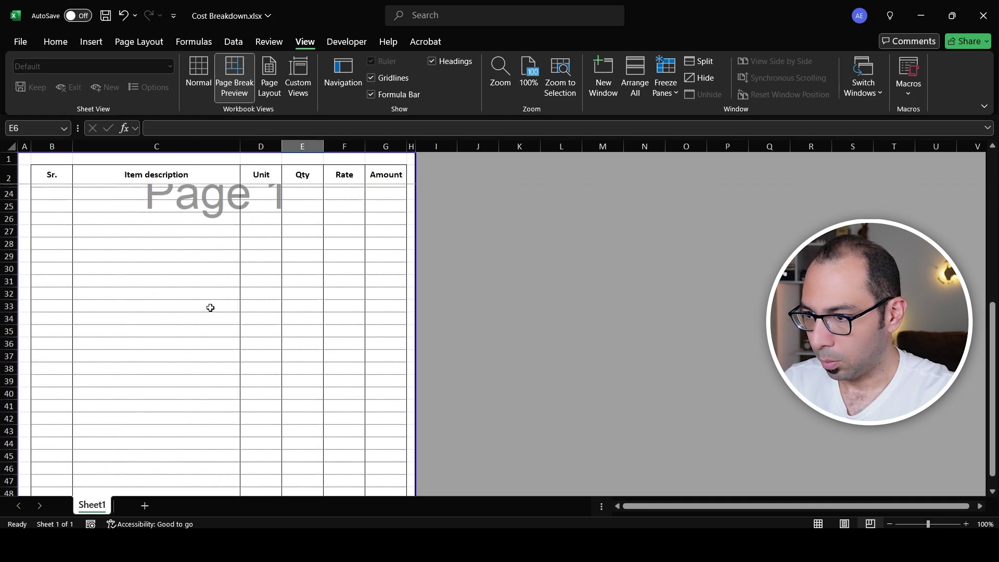
double_click(72, 146)
left_click(281, 146)
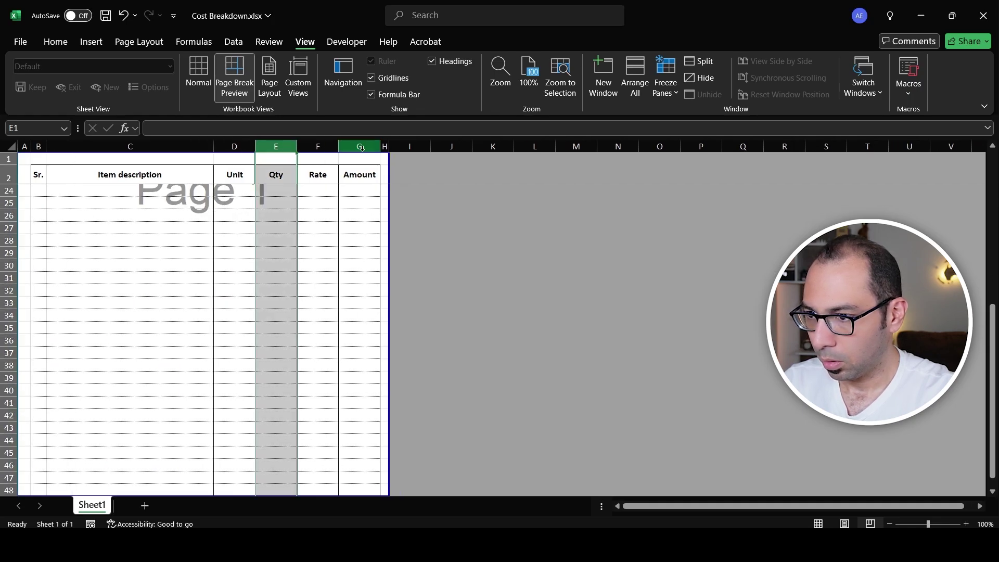
left_click_drag(380, 147, 422, 148)
left_click_drag(338, 146, 354, 146)
left_click(235, 204)
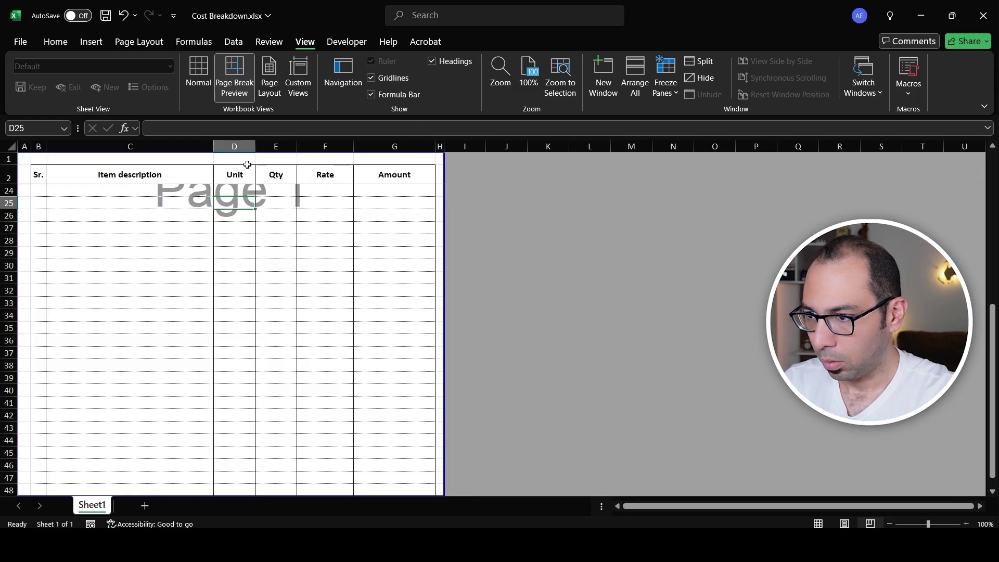
left_click_drag(255, 146, 248, 145)
Centre the table horizontally on the printed page through the page setup and return to the sheet.
left_click(145, 274)
key("ctrl+p")
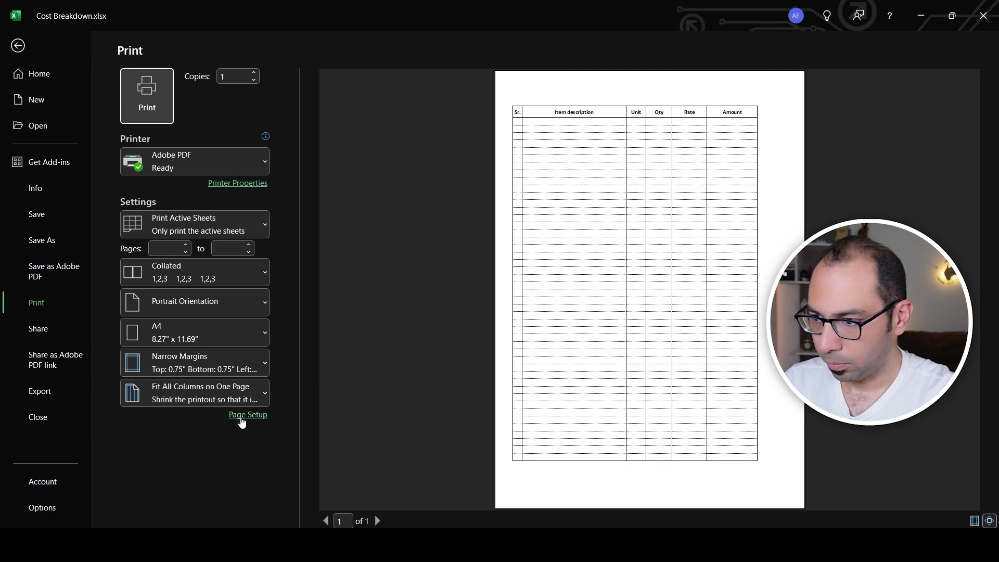
left_click(242, 415)
left_click(356, 135)
left_click(345, 326)
left_click(610, 396)
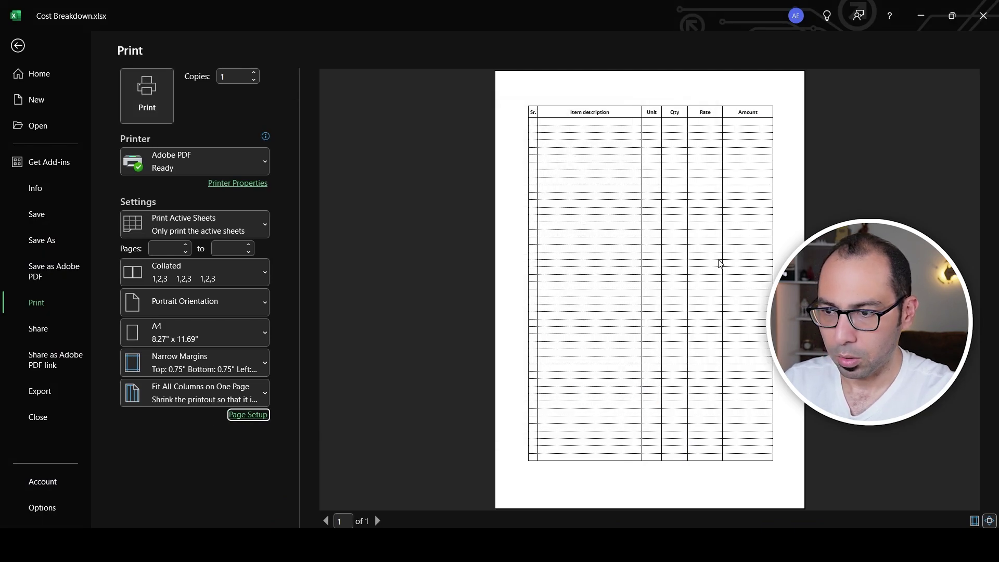
key("Escape")
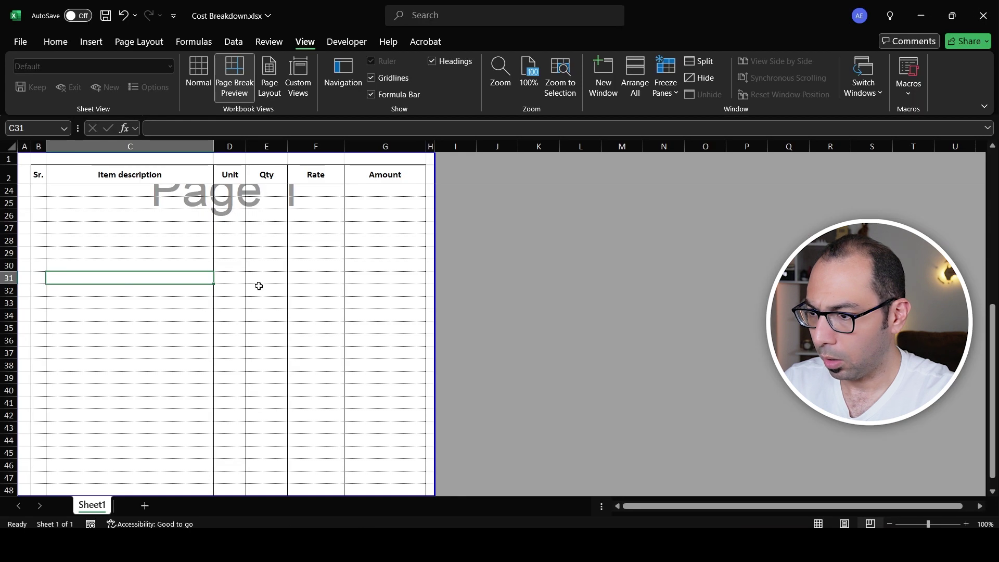
Enter the heading "BILL (9) - FINISHES" in cell C4 under Item description.
scroll(135, 287, "up", 7)
left_click(101, 204)
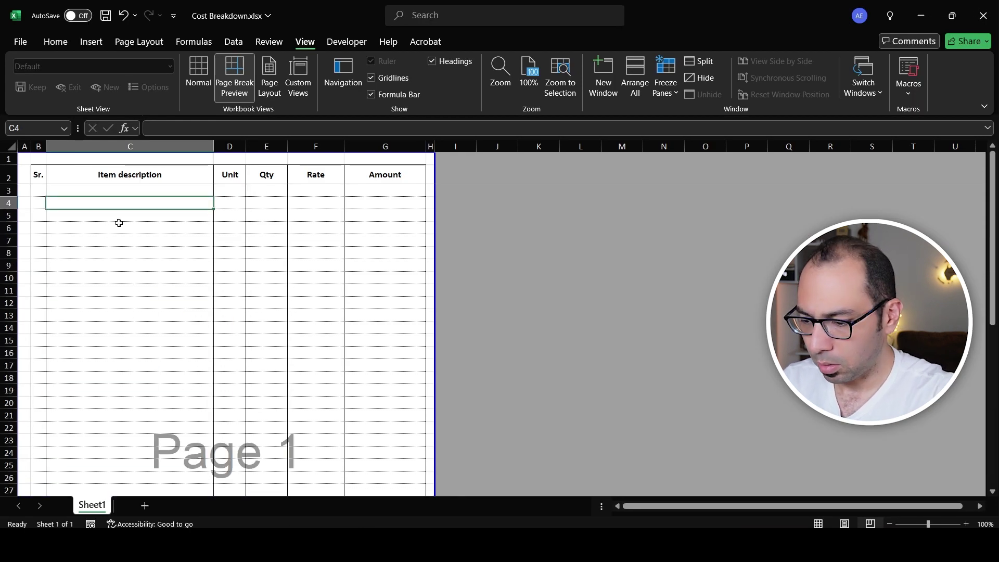
type("BlLL (9) - FIN")
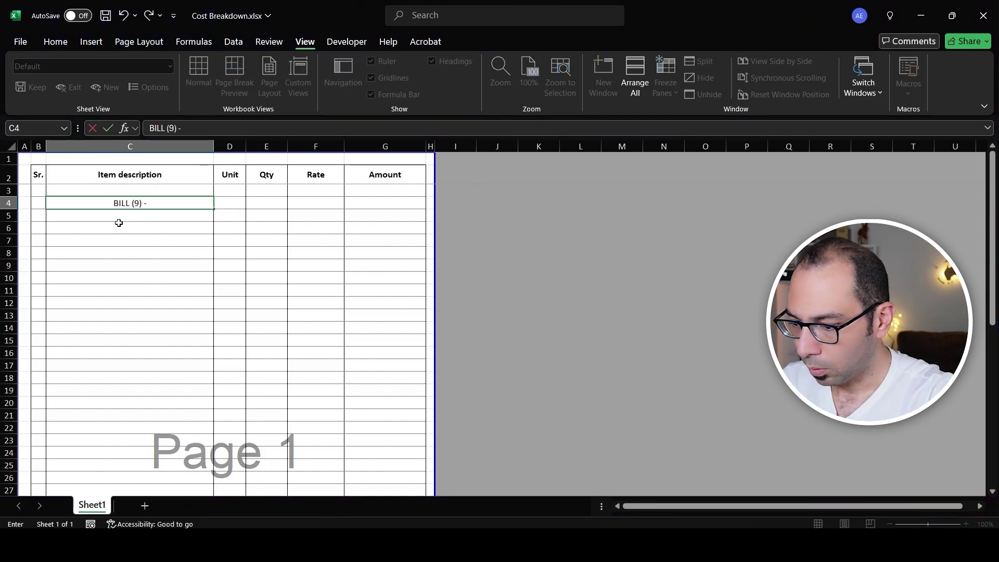
type("ISHES")
left_click(116, 227)
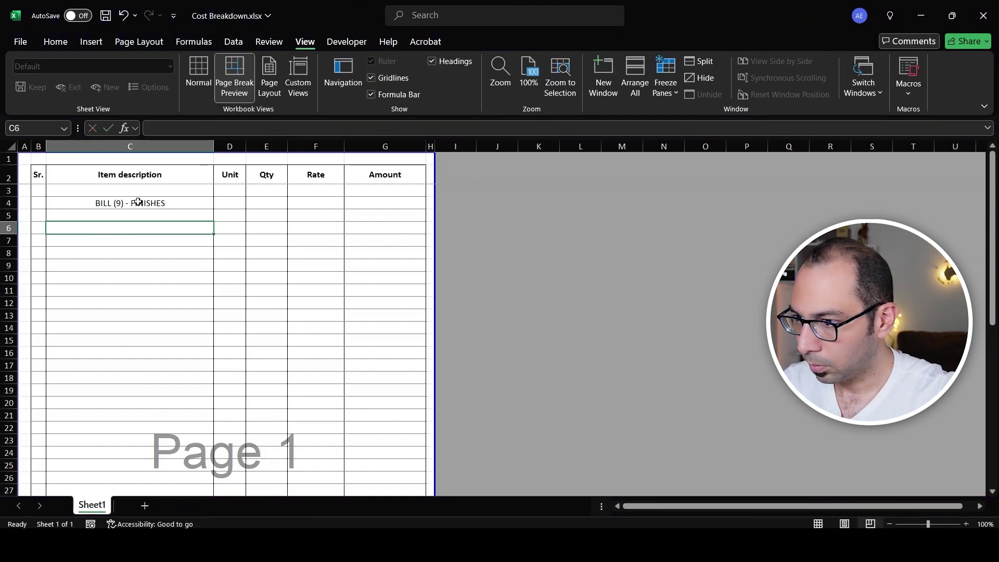
Left-align the whole Item description column and centre its header cell again.
left_click(134, 146)
left_click(60, 41)
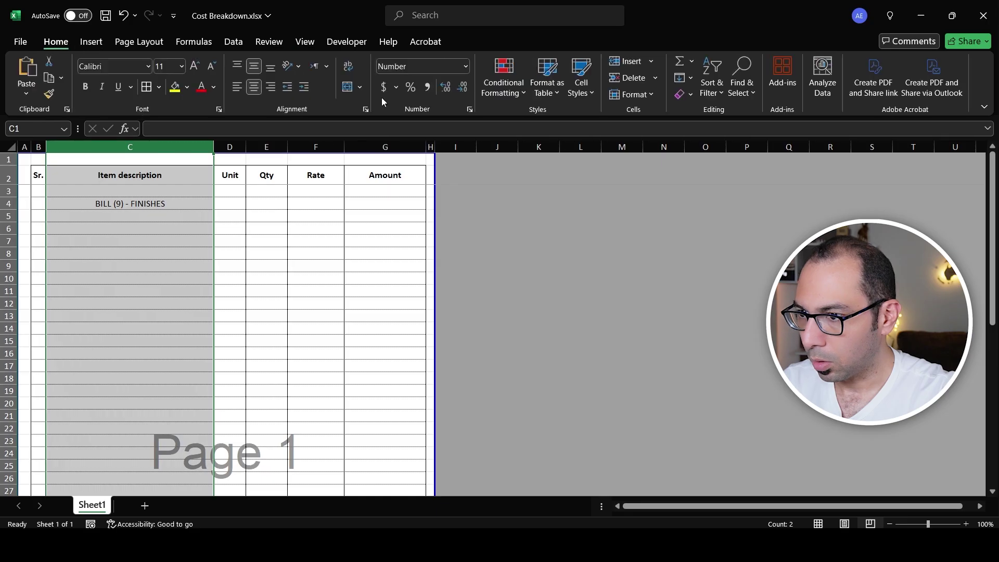
left_click(236, 87)
left_click(125, 175)
left_click(254, 87)
Make the "BILL (9) - FINISHES" heading bold and underlined.
left_click(121, 204)
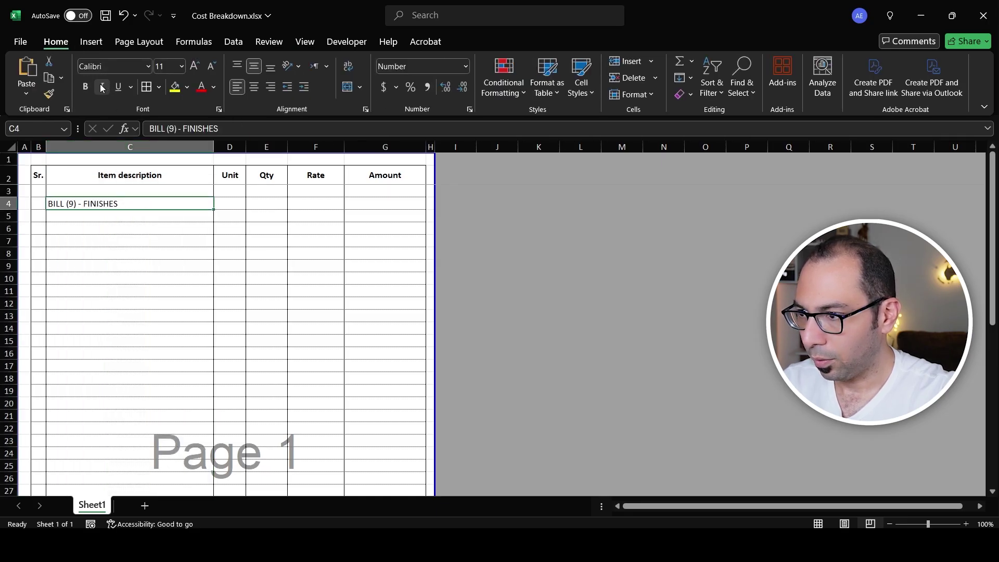
left_click(118, 86)
left_click(85, 86)
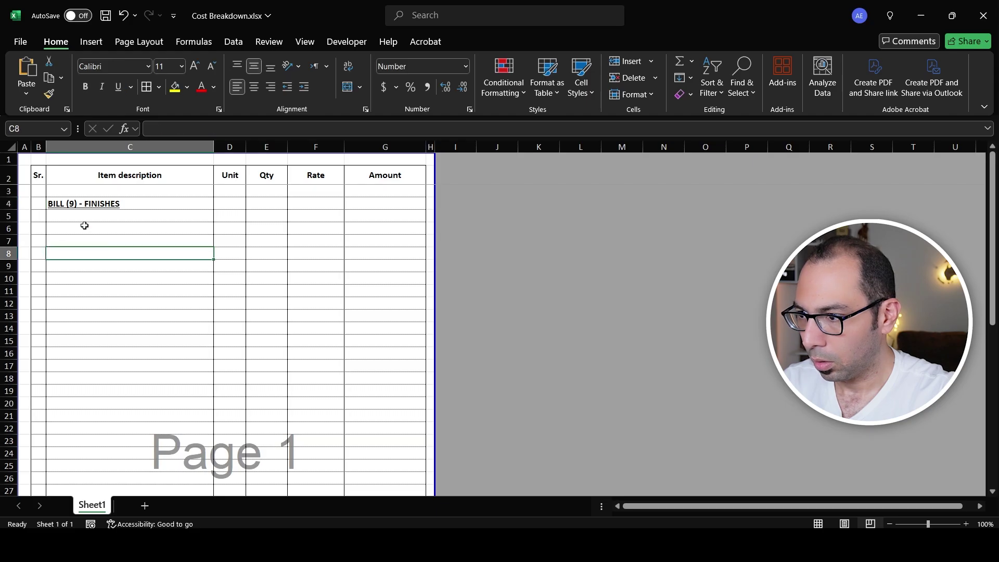
Enter the subheading "FLOORING" in cell C6 and make it bold and underlined.
left_click(85, 228)
type("FLOORING")
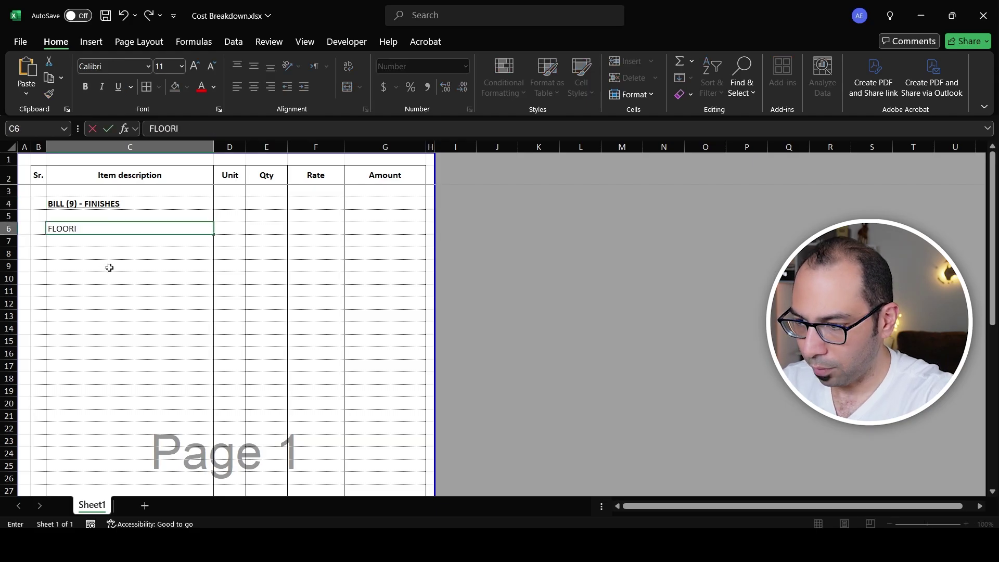
left_click(109, 268)
left_click(110, 228)
left_click(118, 86)
left_click(86, 88)
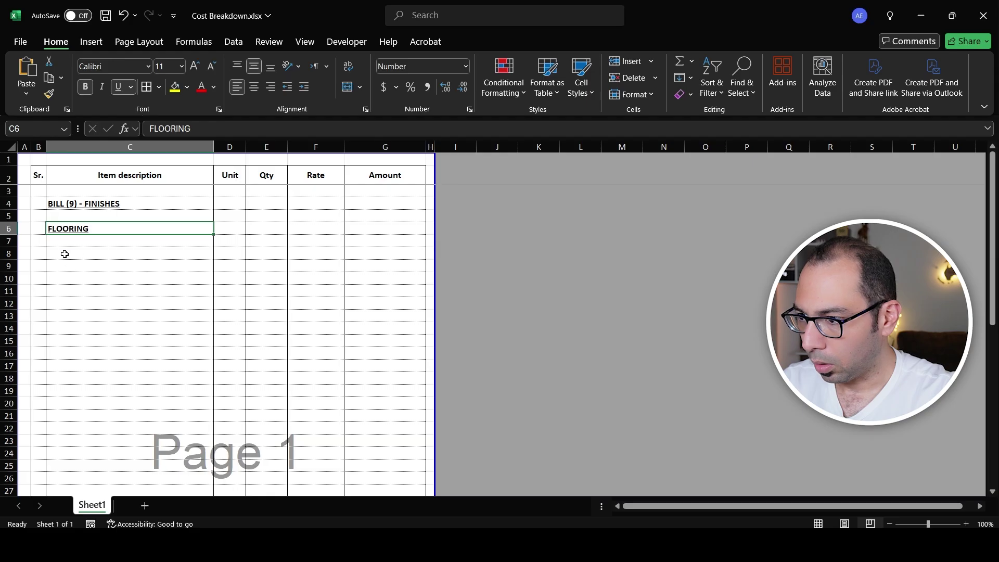
Enter "Supply and installation of 60 x 60 procelain tiles including all required fixing mortar and accessories" as the item description in cell C8.
left_click(67, 255)
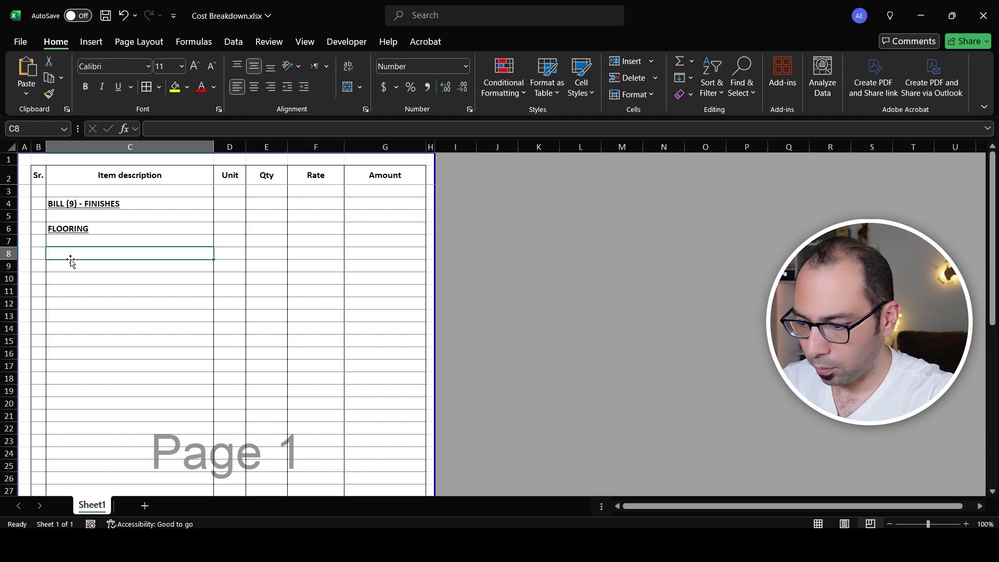
type("Supply and")
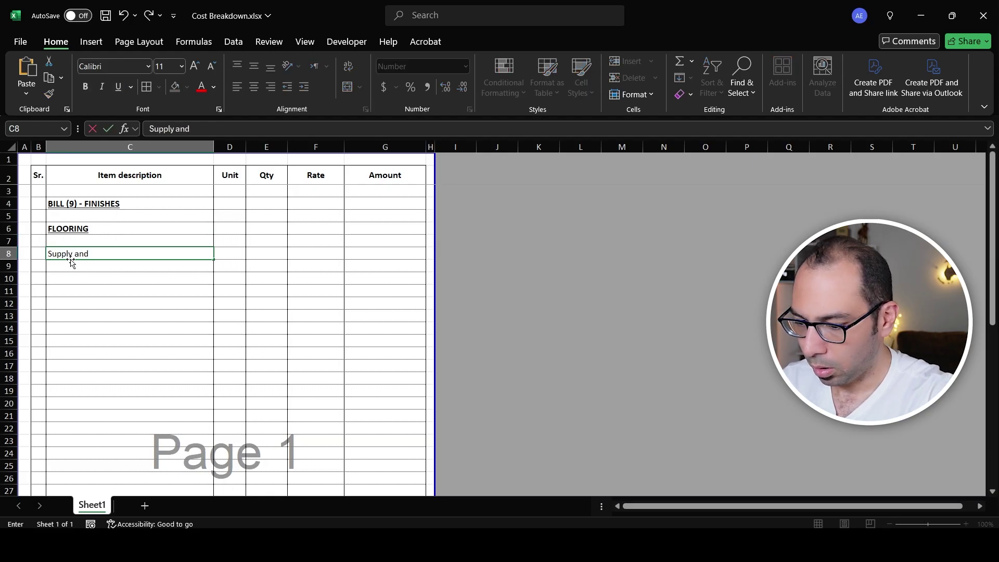
type(" installation of 60 x")
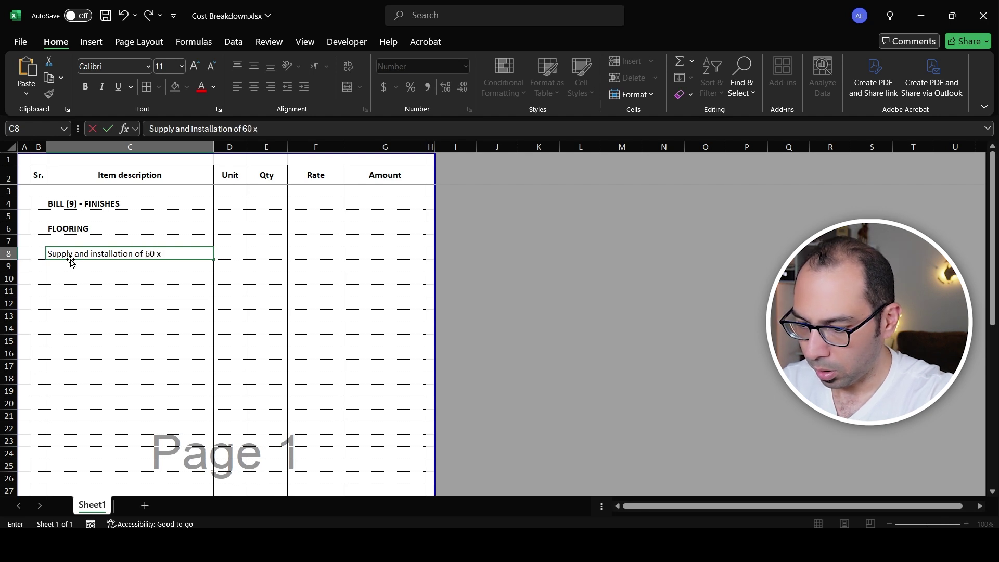
type(" 60 procelain tiles")
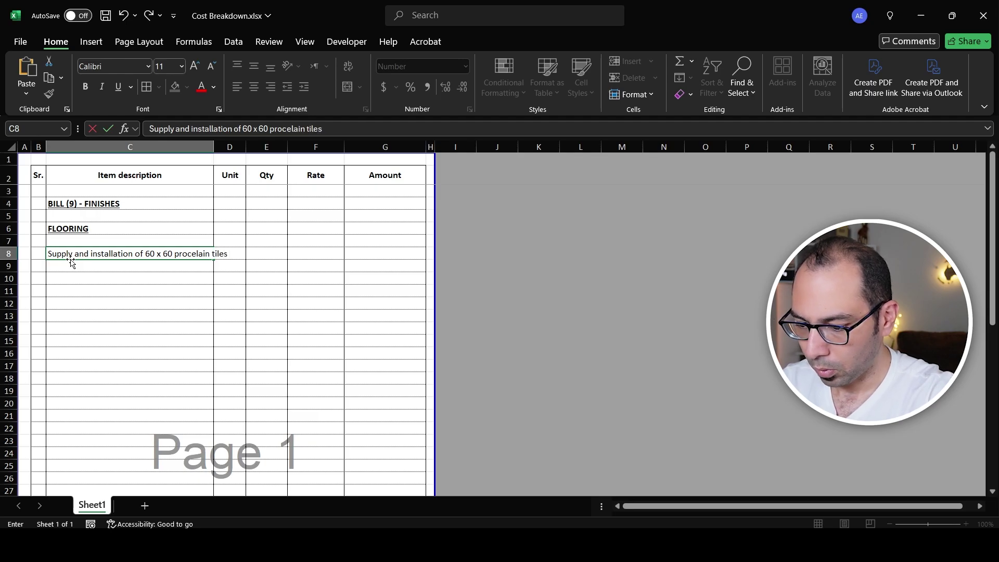
type(" including")
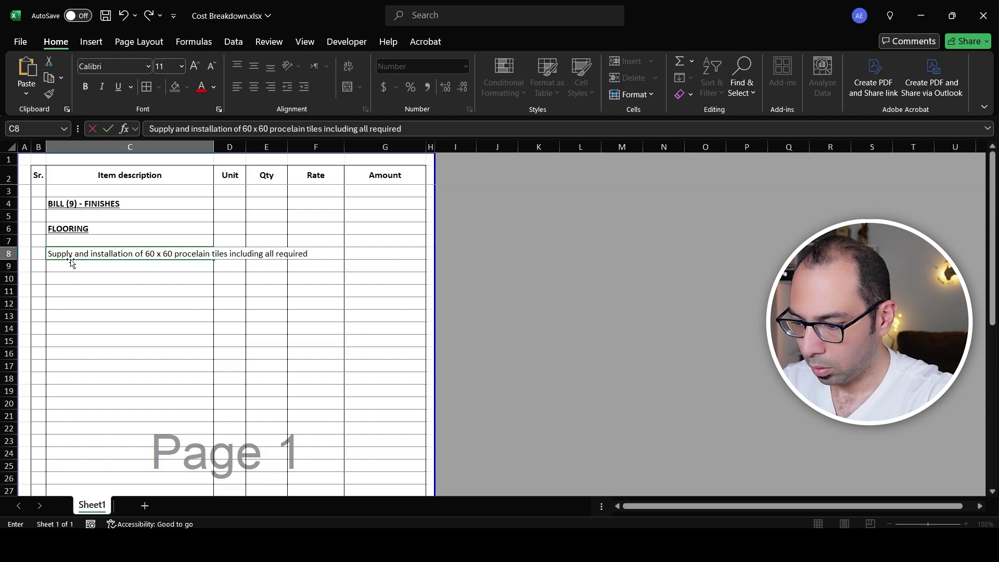
type("all required fixing mo")
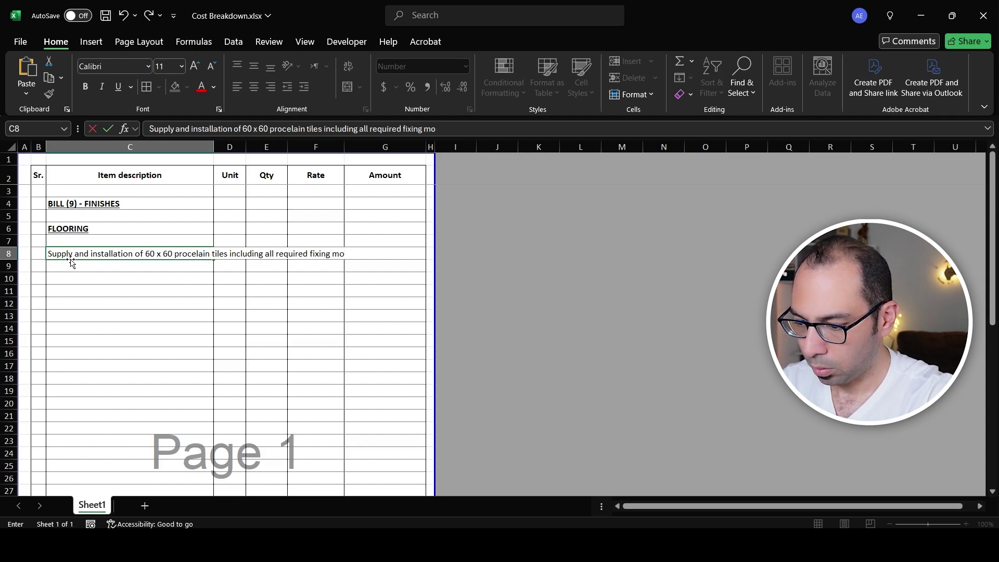
type("rtar and ac")
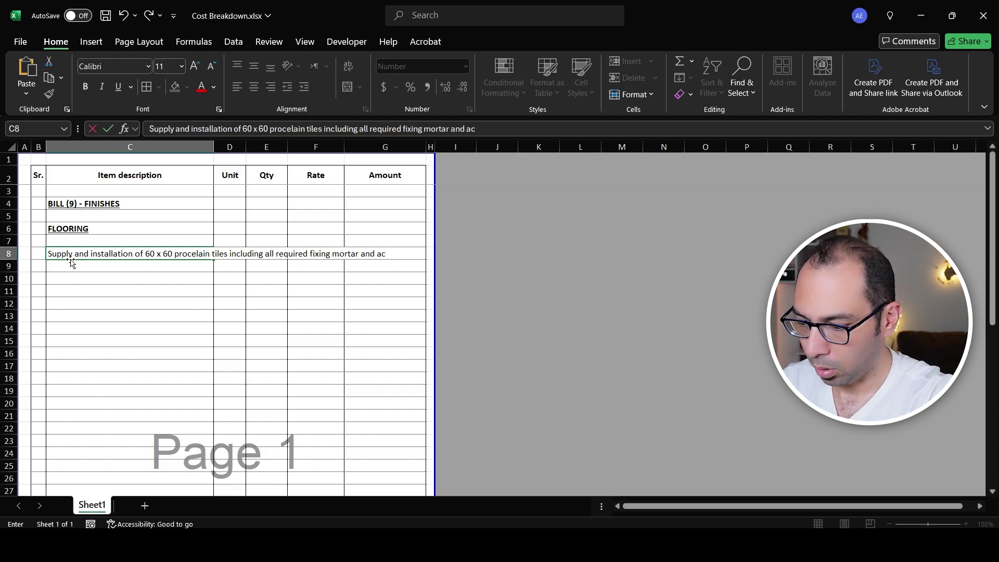
type("cessories")
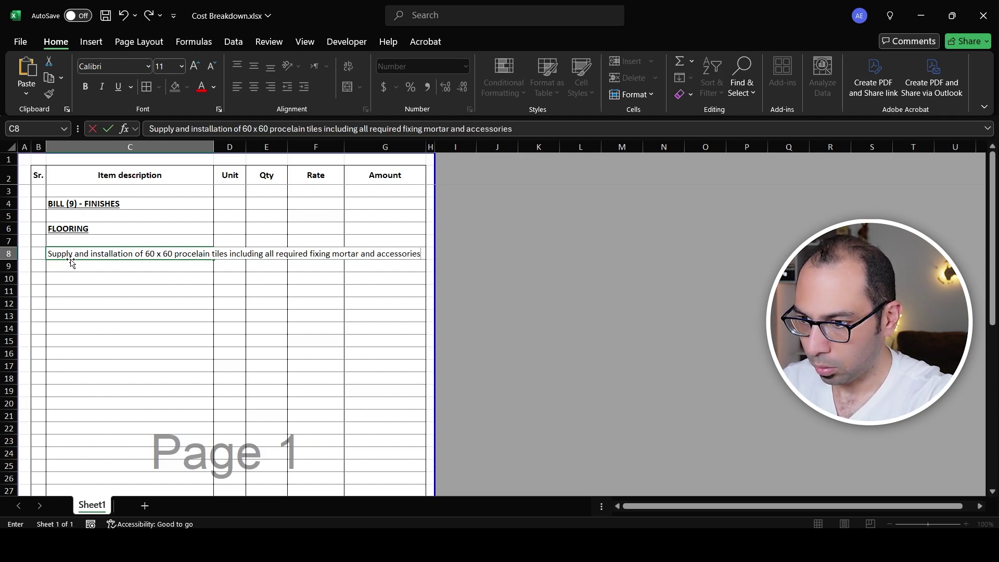
Complete the C8 description with ". All in accordance with project specifications and subject to engineers approval." and wrap the cell's text.
type(". All")
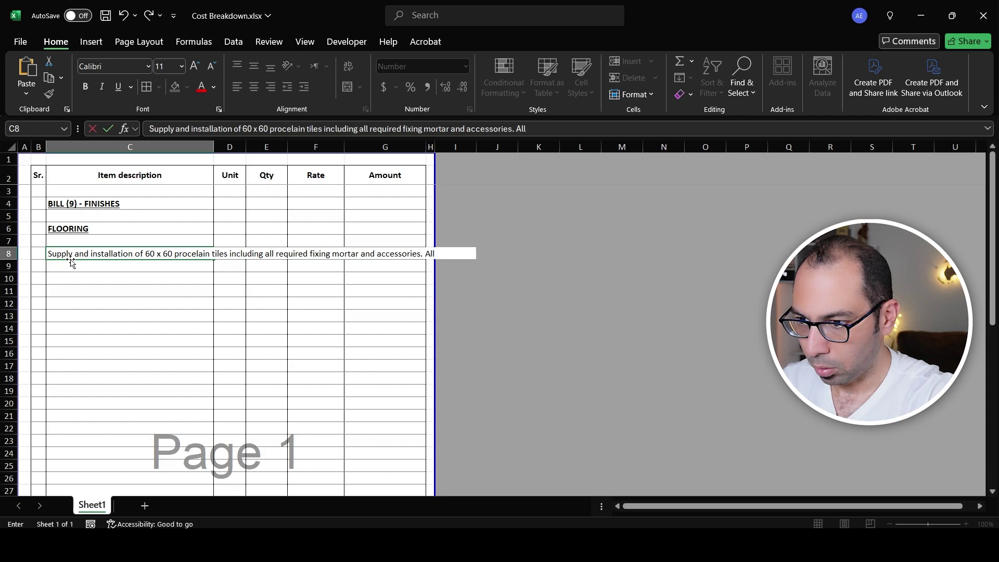
type(" in accordance with project specifications and subject ")
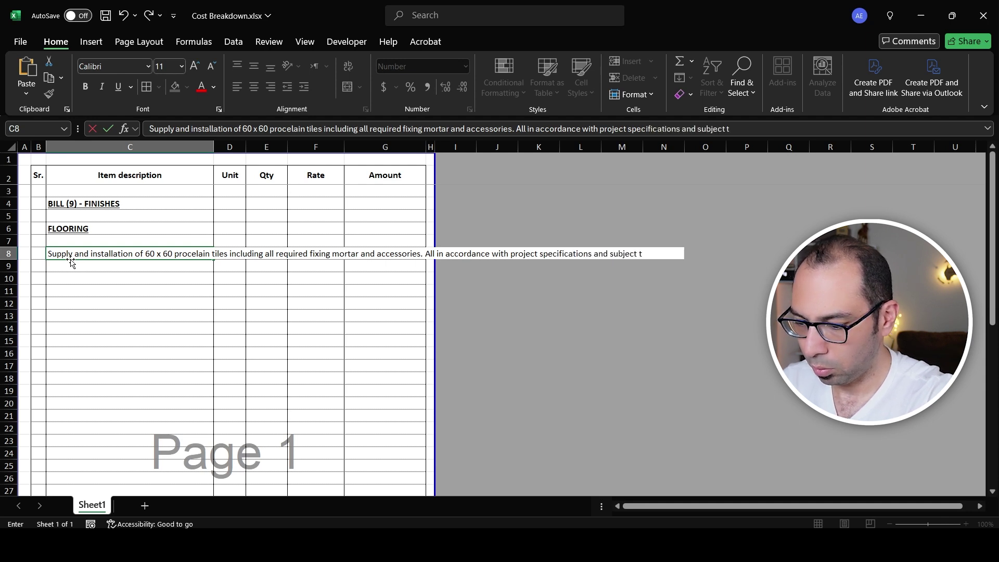
type("to enginee")
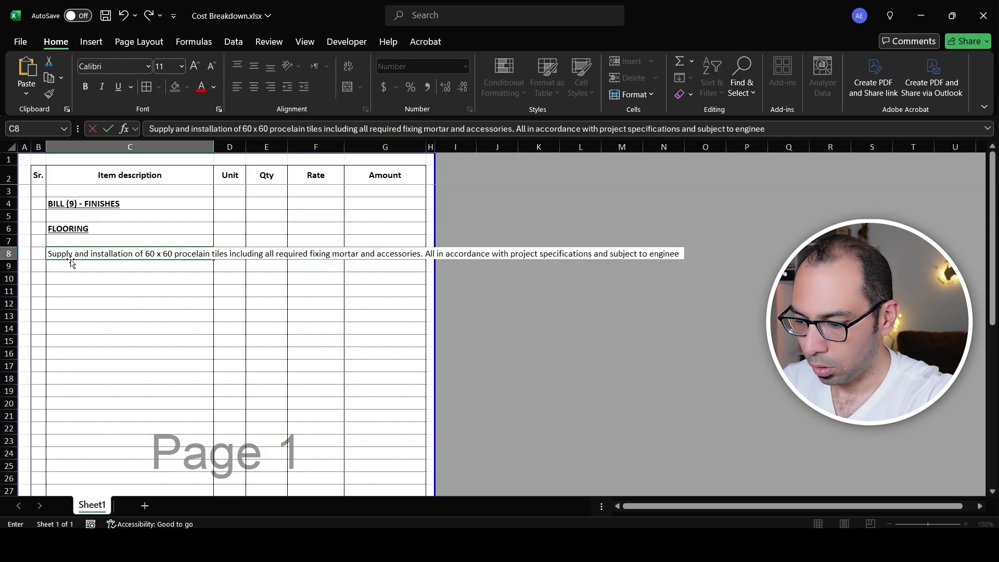
type("rs approval")
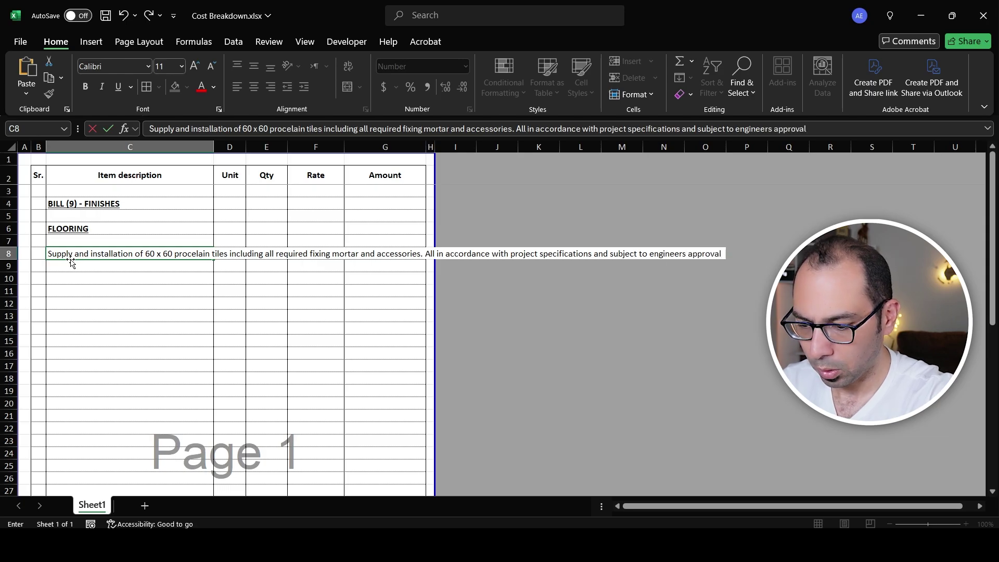
type(".")
key("Return")
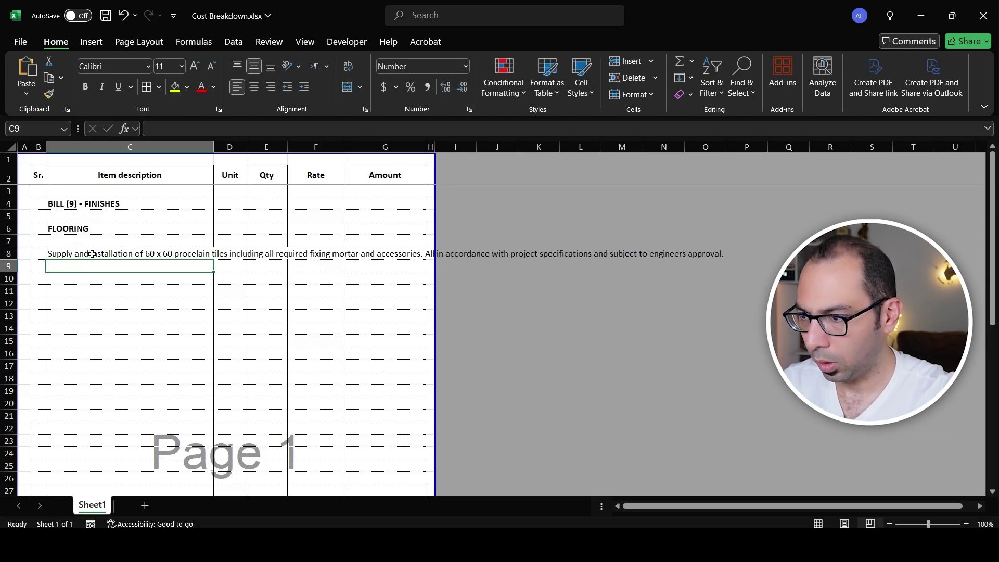
left_click(100, 255)
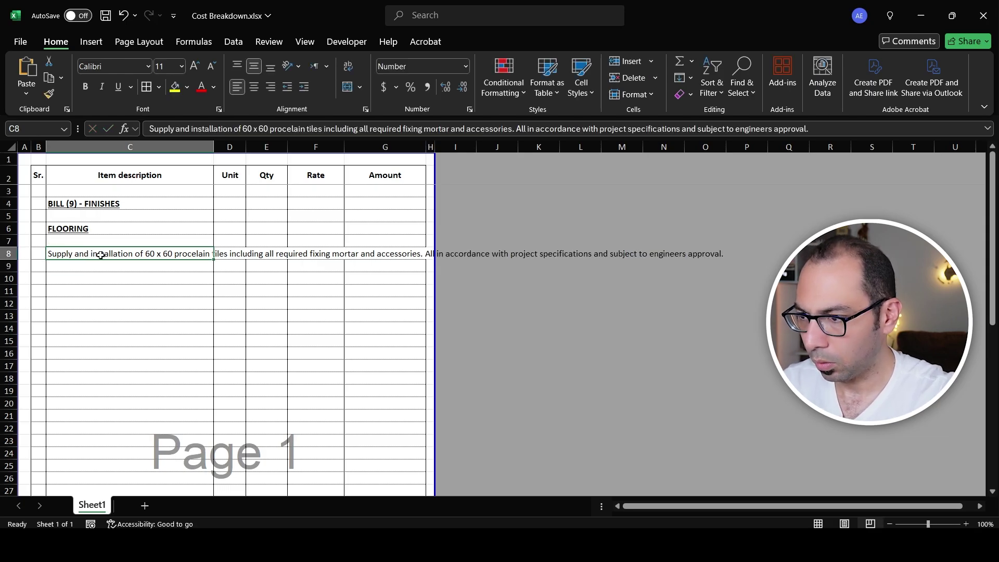
left_click(348, 66)
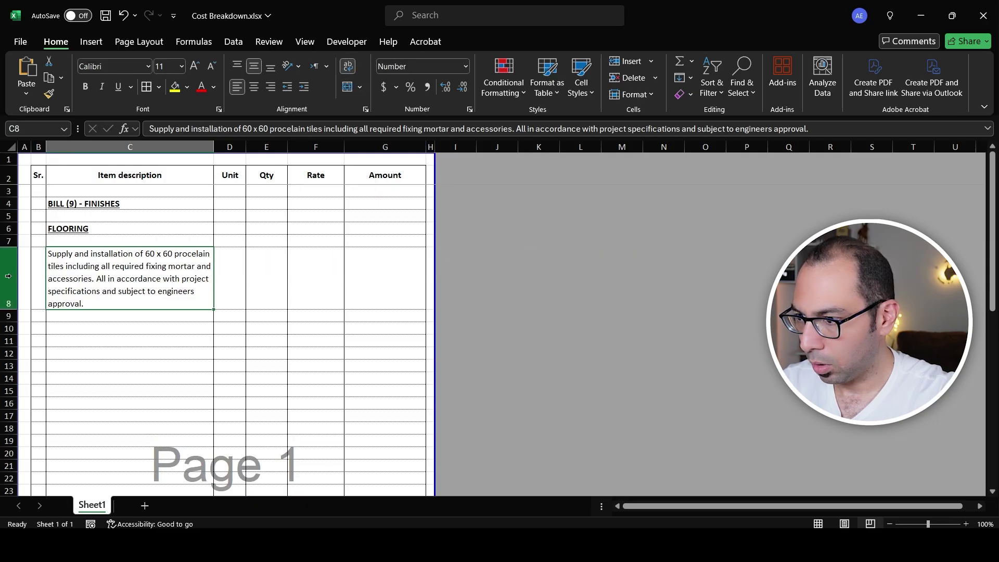
Enter the unit m2 for the tiles item in cell D8 and format the 2 as superscript.
left_click(227, 279)
type("m")
key("Tab")
key("Left")
key("F2")
type("2")
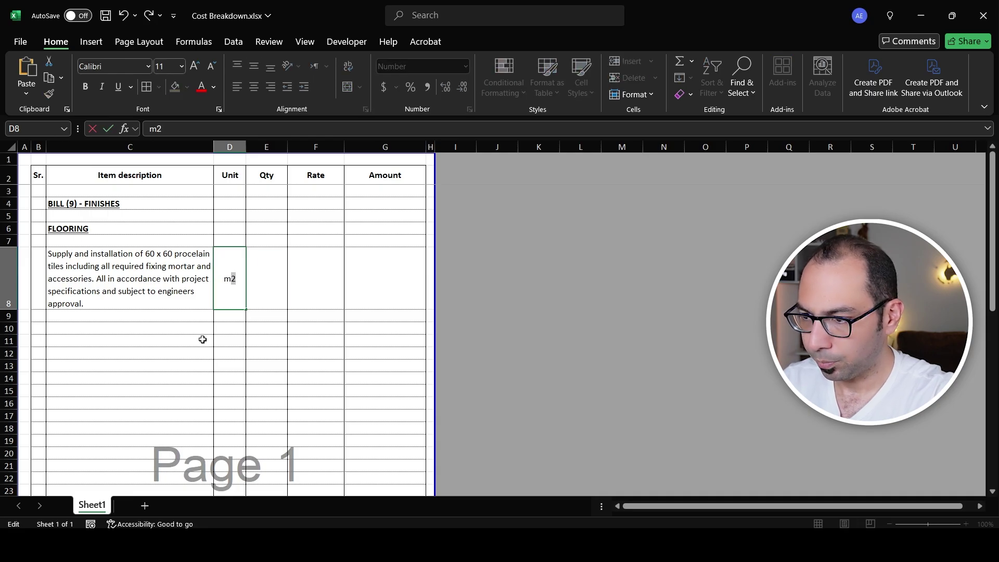
key("ctrl+1")
key("alt+e")
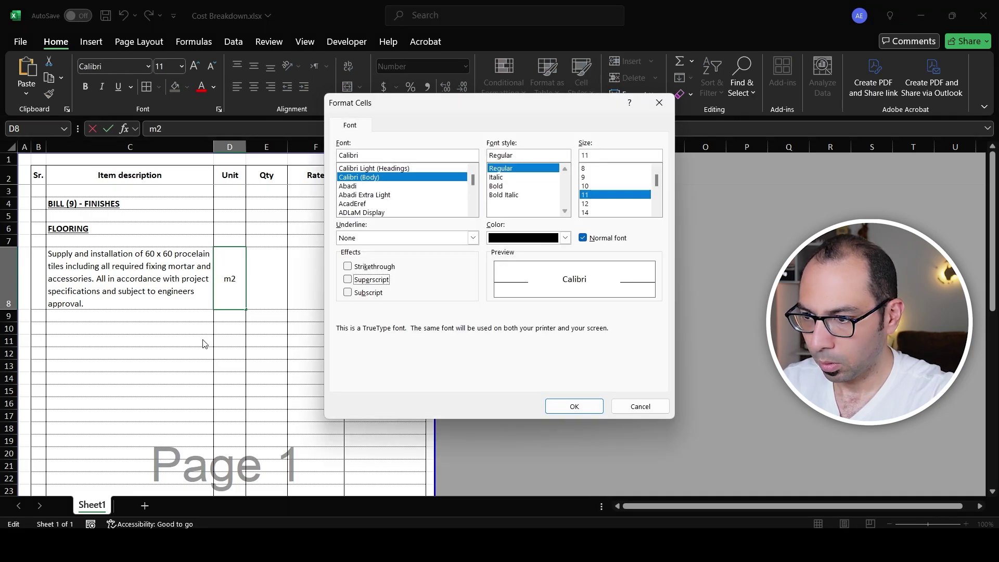
key("Return")
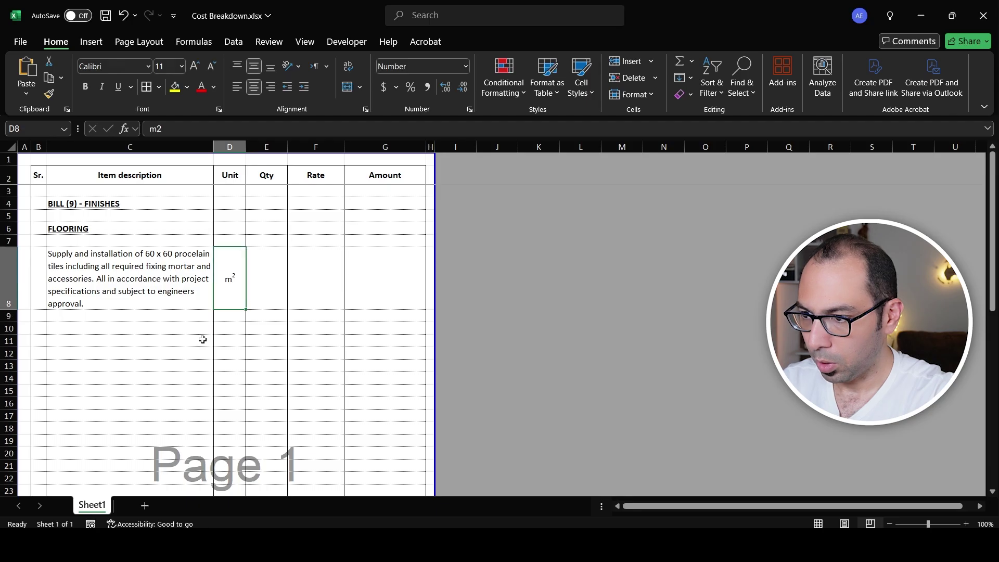
Enter a quantity of 2000 for the tiles item in cell E8.
key("Tab")
type("2000")
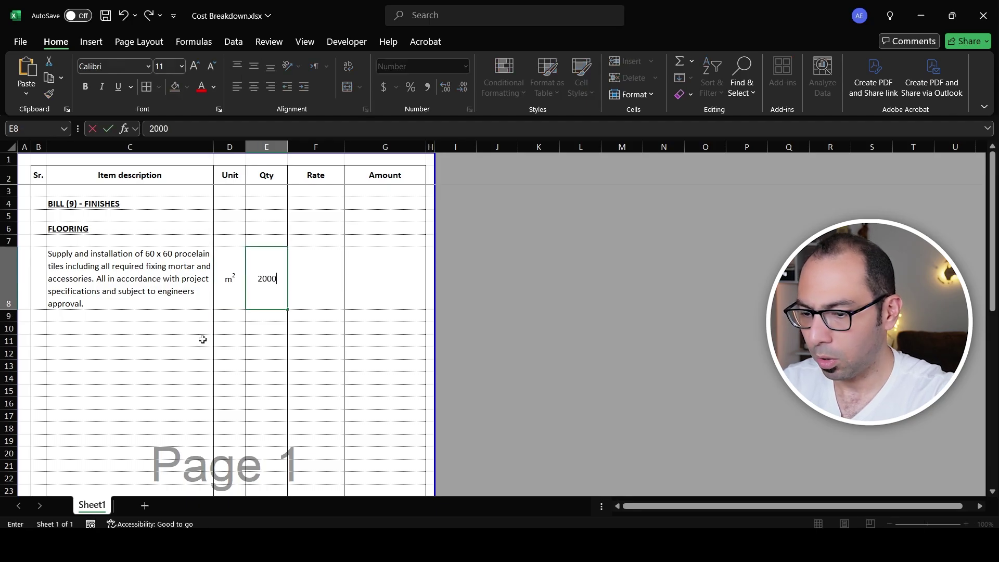
key("Tab")
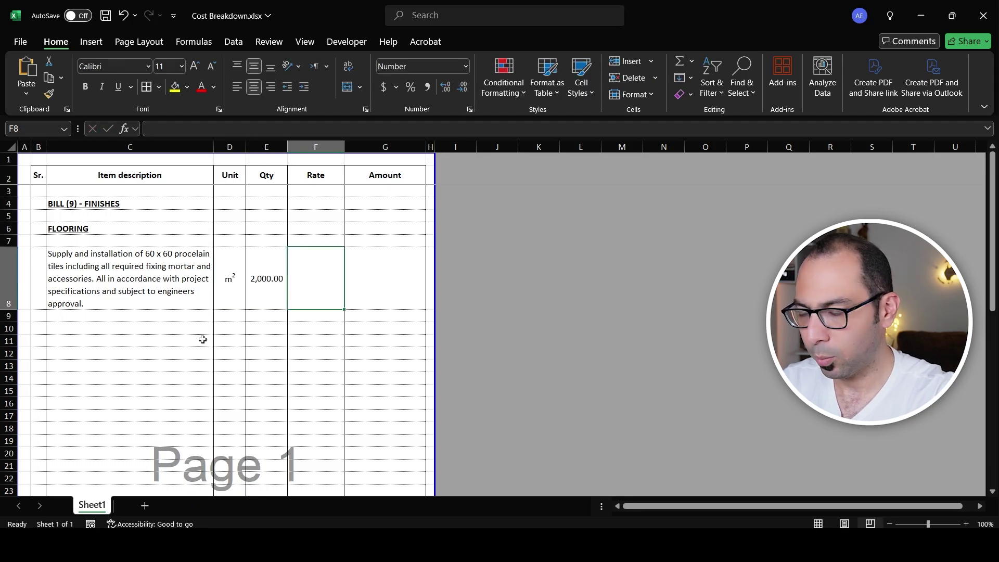
Calculate the tiles item's amount in cell G8 as rate times quantity with the formula =F8*E8.
left_click(363, 308)
type("=")
left_click(321, 276)
left_click(265, 307)
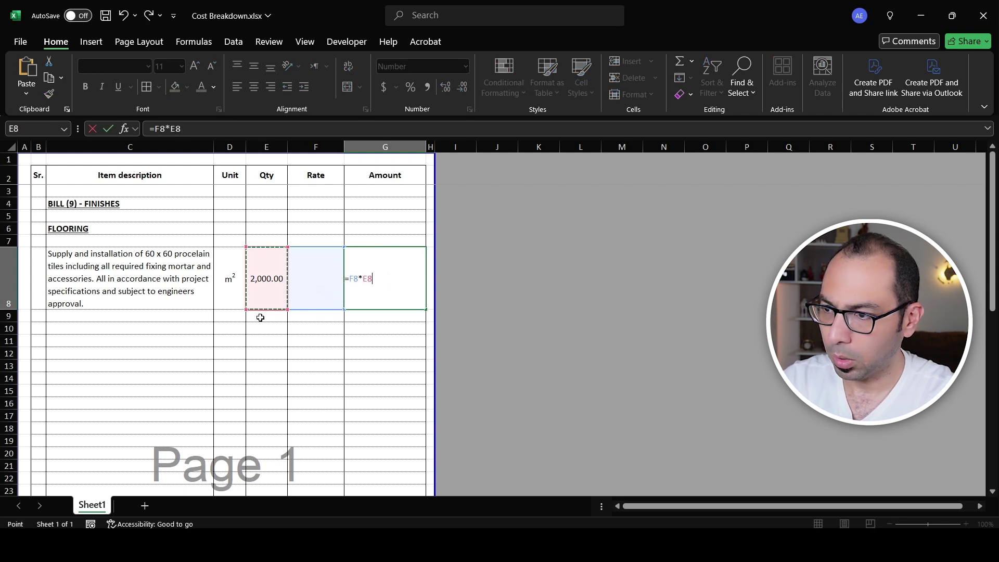
key("Return")
Delete two empty table rows at row 43 so the table fits on one page.
scroll(305, 328, "down", 12)
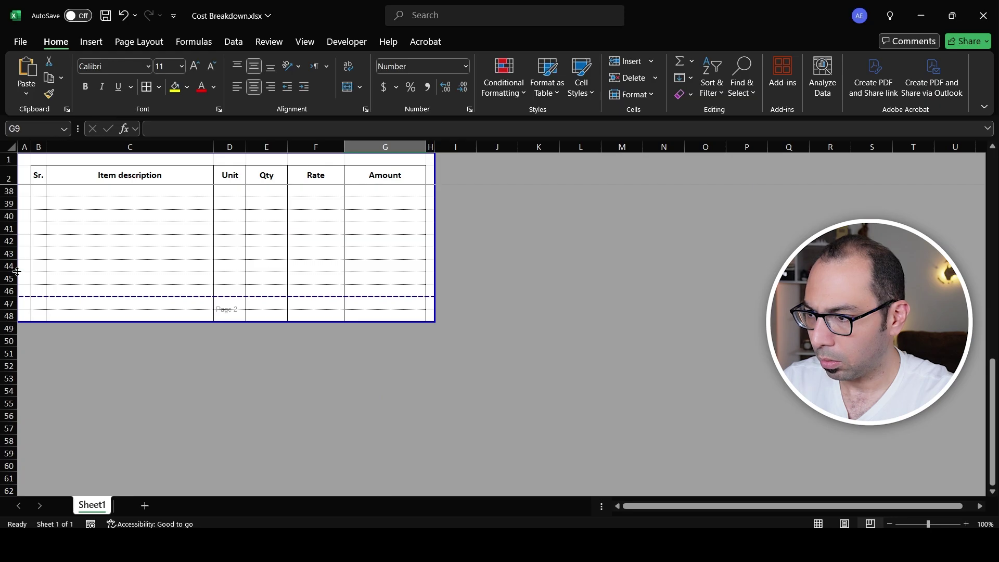
left_click(10, 254)
key("ctrl+minus")
key("ctrl+minus")
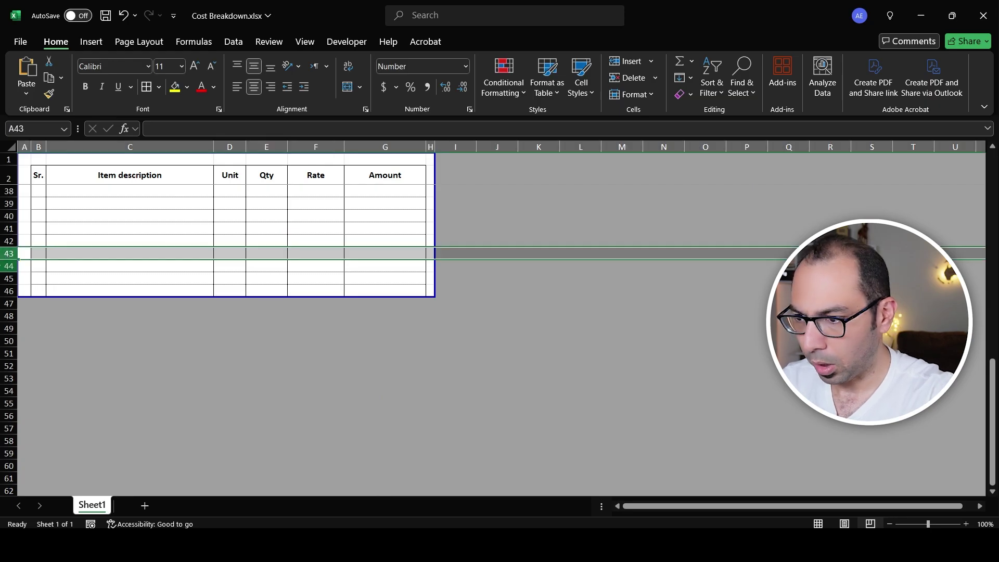
Apply all borders to the table's last row, B46 to G46.
left_click_drag(27, 290, 407, 288)
left_click_drag(35, 290, 386, 287)
left_click(159, 87)
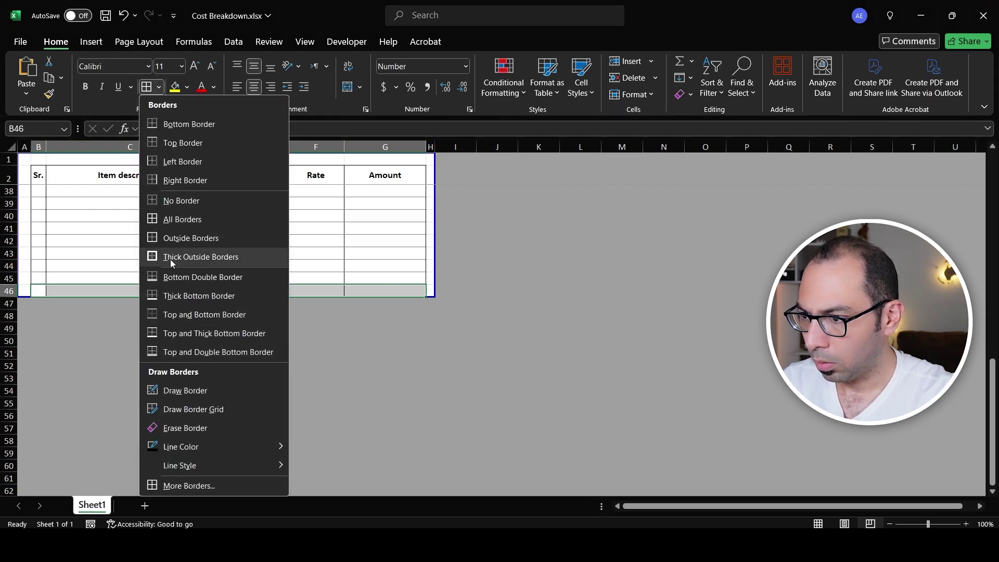
left_click(182, 219)
Label the table's last row "Page total" in cell C46.
left_click(197, 291)
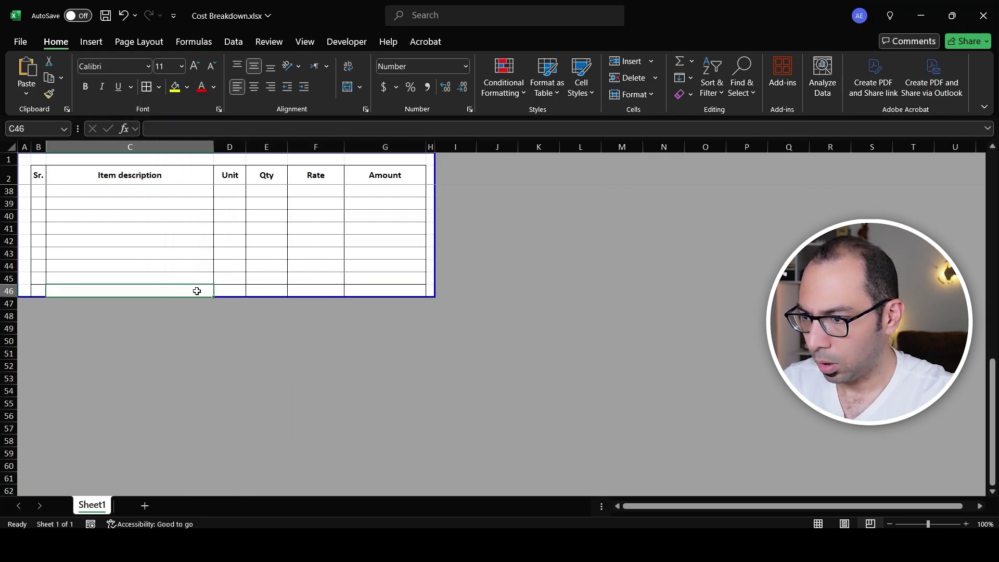
type("Total area")
key("Escape")
type("Page total")
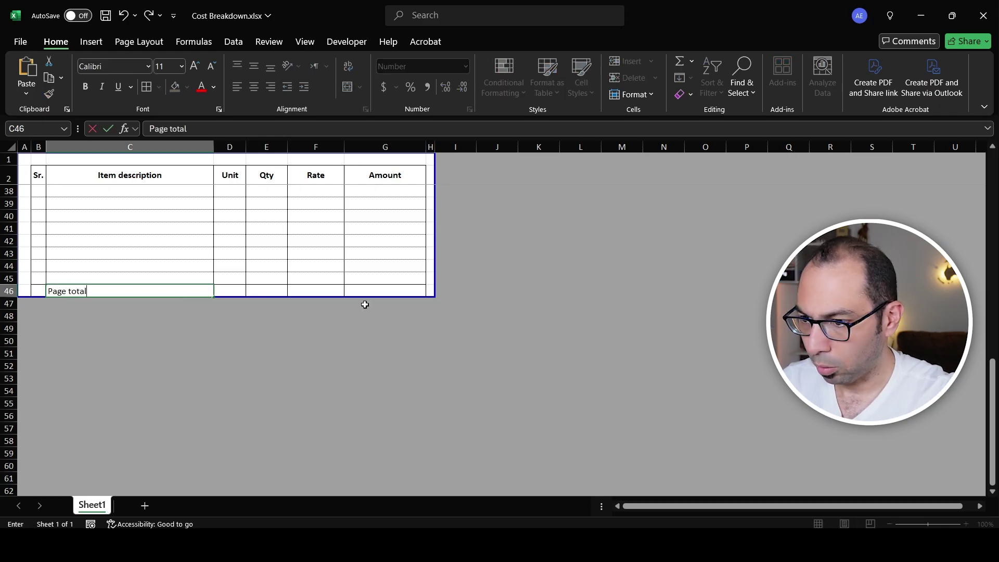
Total the Amount column in the Page total row, cell G46, with the formula =SUM(G8:G45).
left_click(389, 292)
key("alt+equal")
scroll(404, 252, "up", 12)
mouse_move(385, 279)
left_mouse_down()
mouse_move(403, 252)
mouse_move(391, 265)
left_mouse_up()
scroll(595, 408, "down", 10)
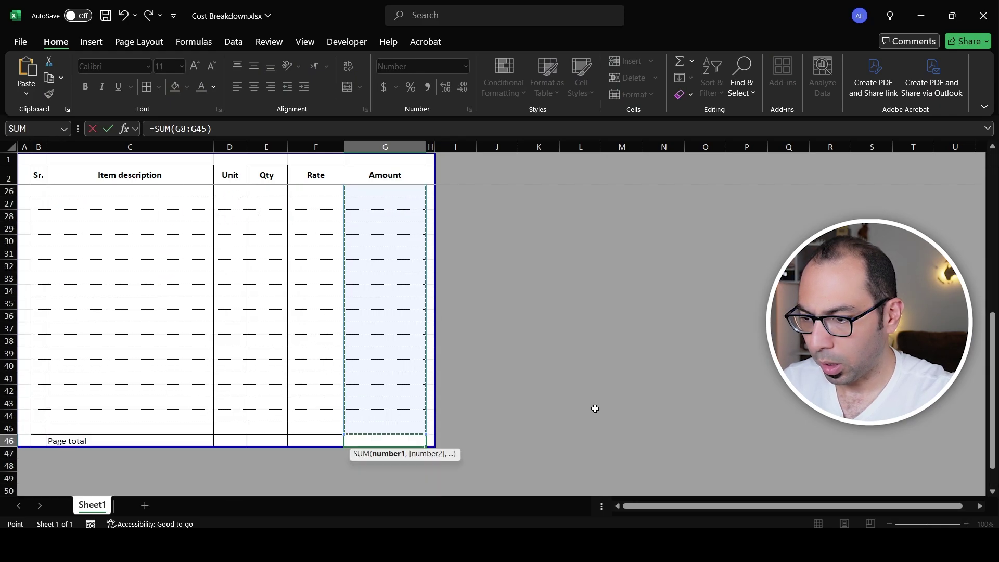
key("Return")
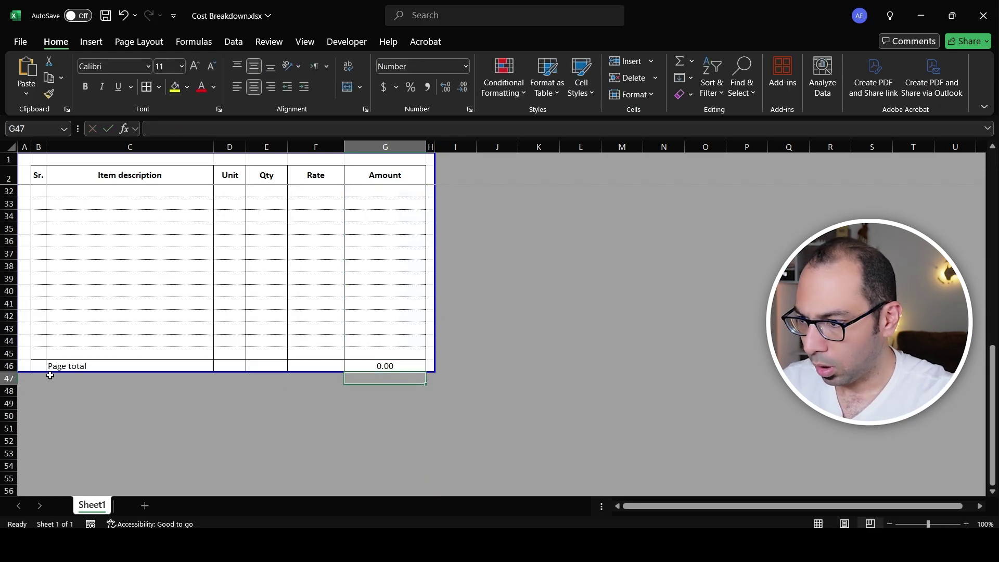
Increase the height of the Page total row and delete the empty table row 42 above it.
left_click_drag(7, 370, 7, 380)
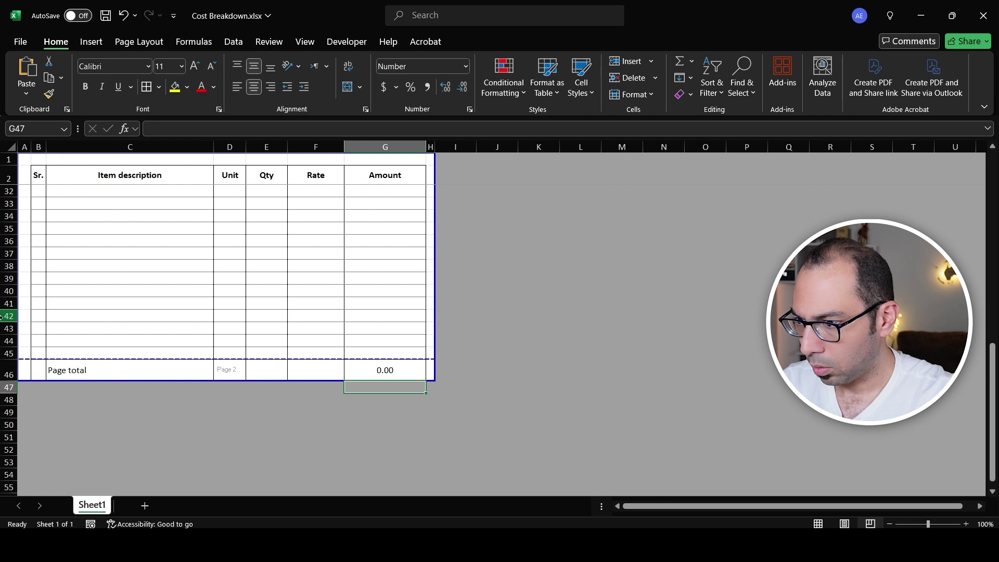
left_click(4, 316)
key("ctrl+minus")
Make the whole Page total row bold.
left_click(9, 342)
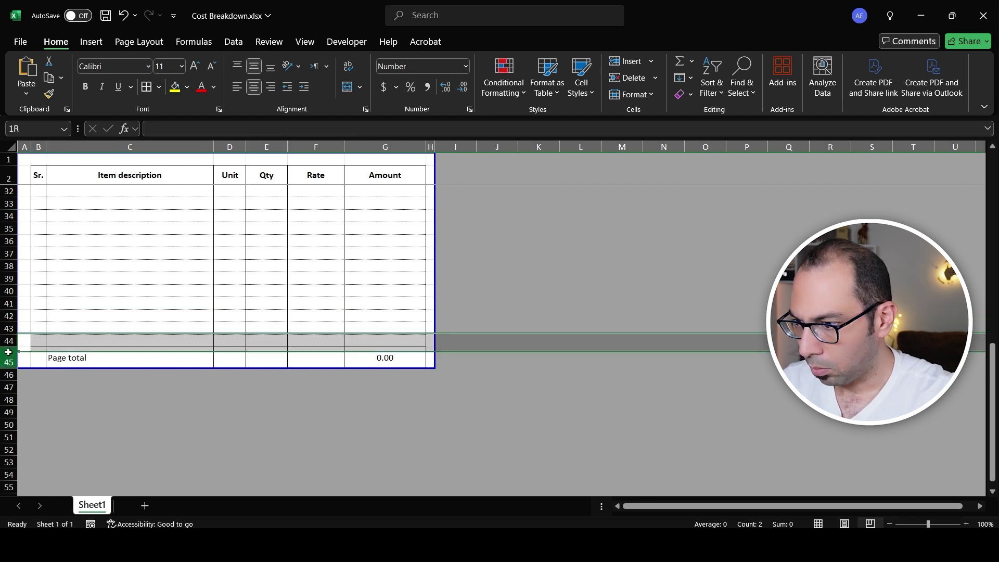
left_click(9, 359)
left_click(85, 86)
scroll(382, 263, "up", 6)
scroll(382, 262, "up", 4)
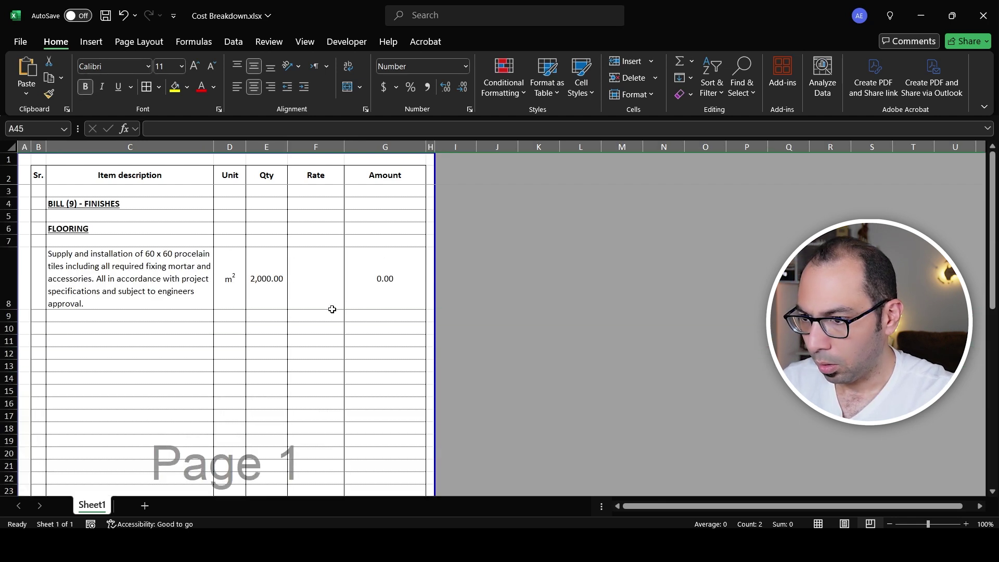
left_click(514, 243)
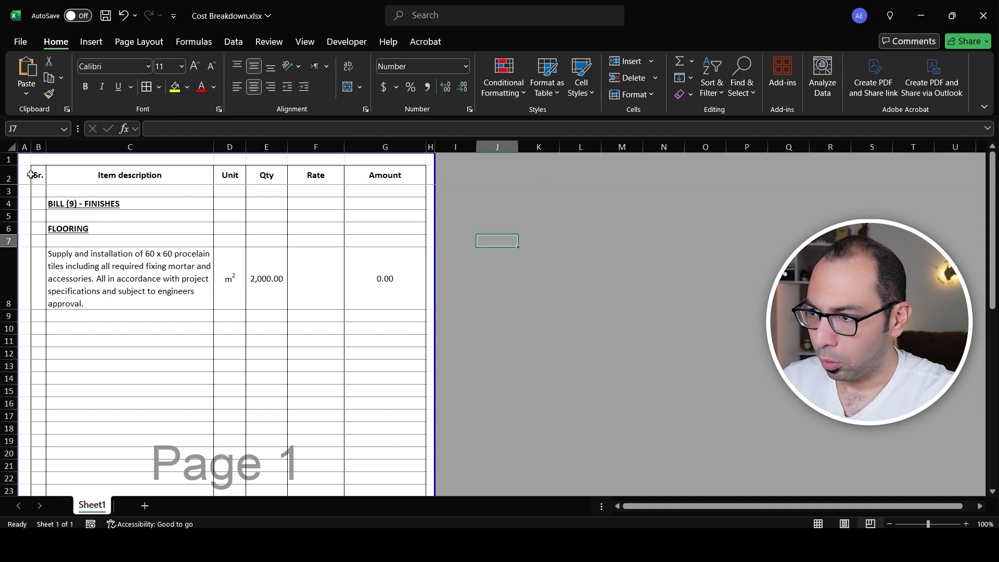
Insert one empty row above the table's header row.
left_click(8, 175)
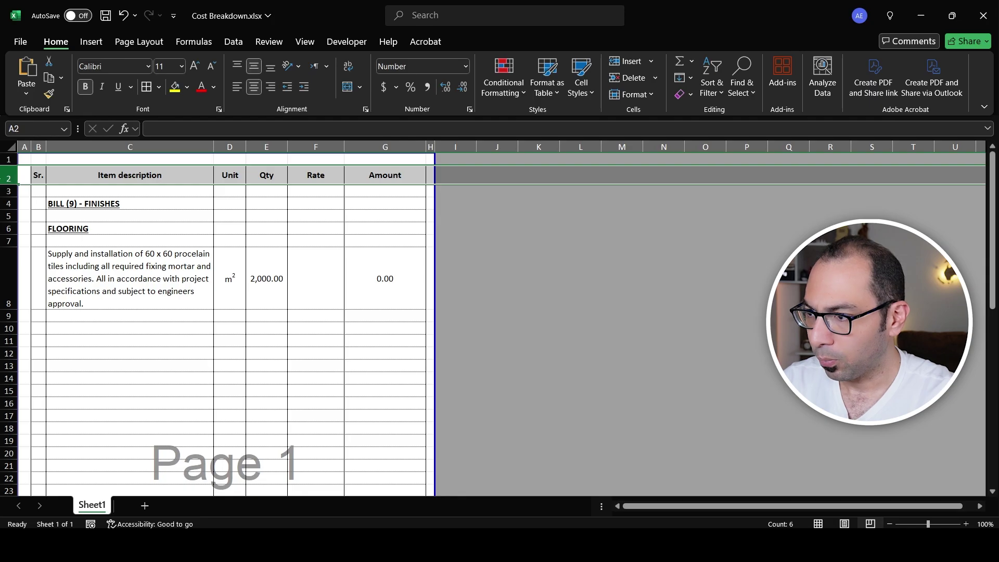
key("ctrl+shift+plus")
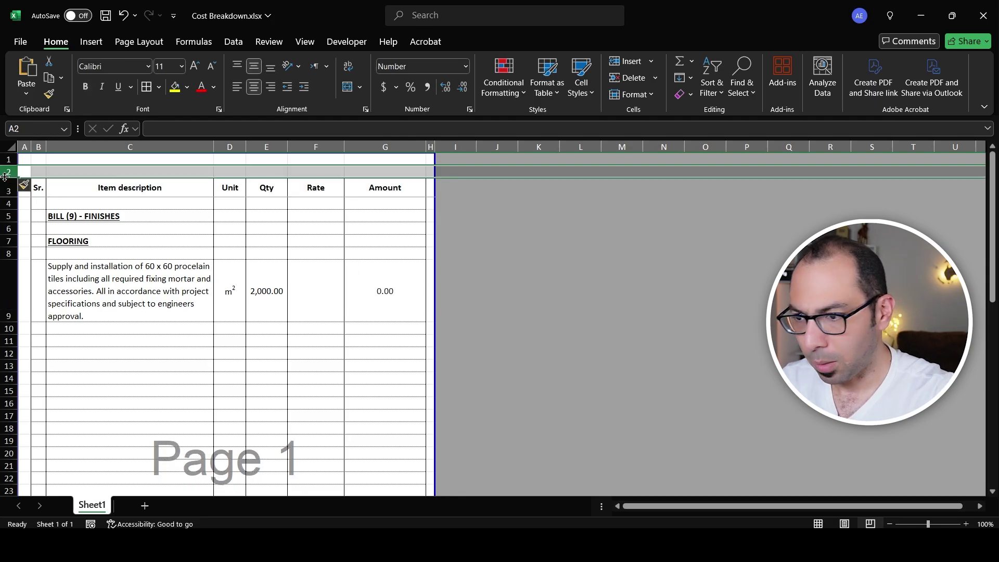
left_click(498, 253)
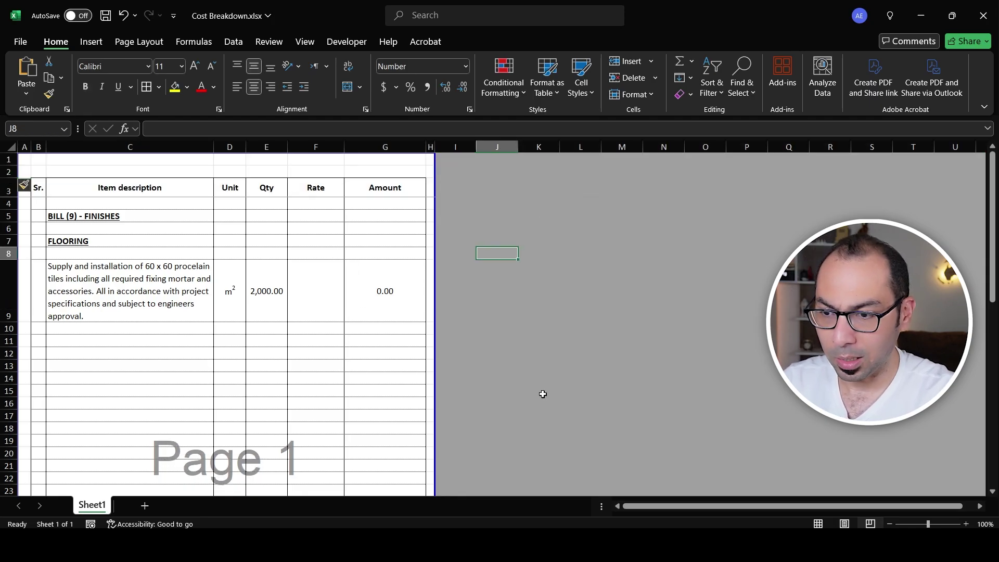
Enter the column headings "Rate" in J3 and "Amount" in K3 beside the bill of quantities.
left_click(479, 174)
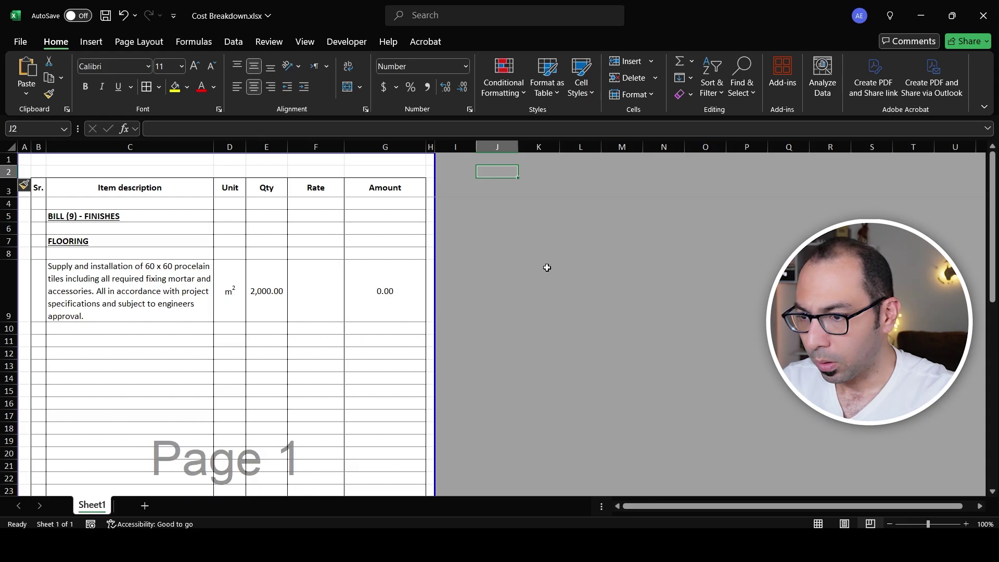
type("Rate")
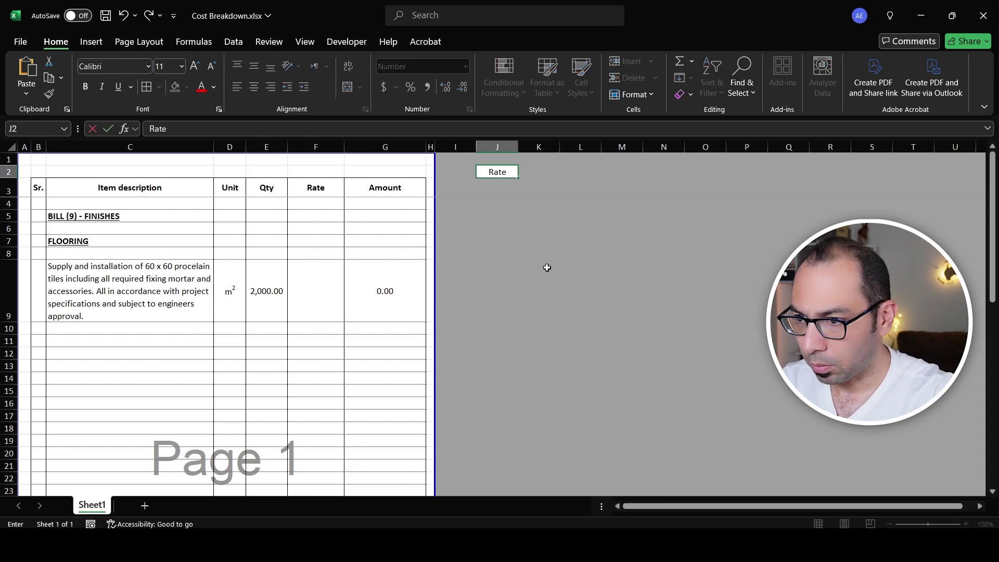
key("Return")
type("Rate")
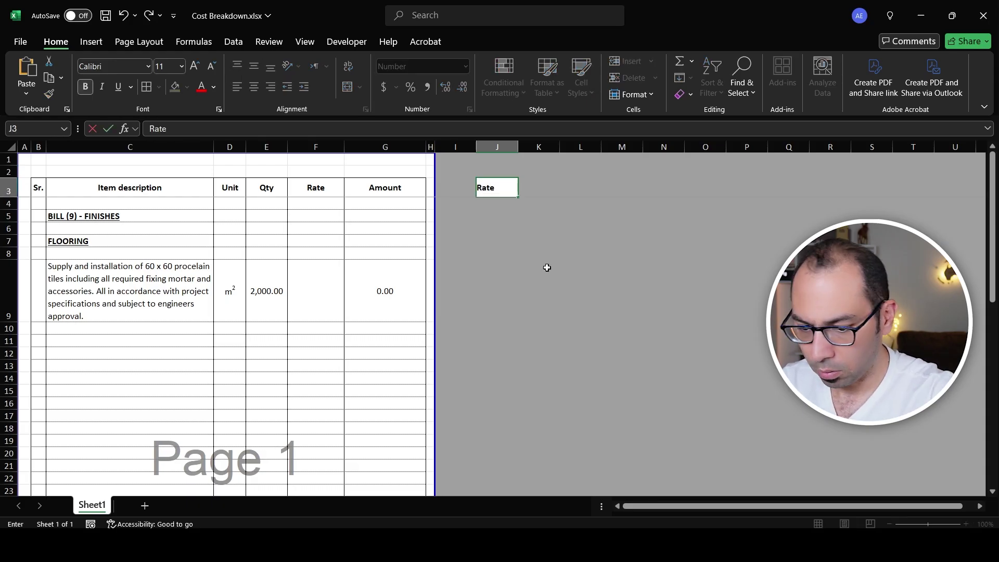
key("Tab")
type("Amo")
left_click(546, 268)
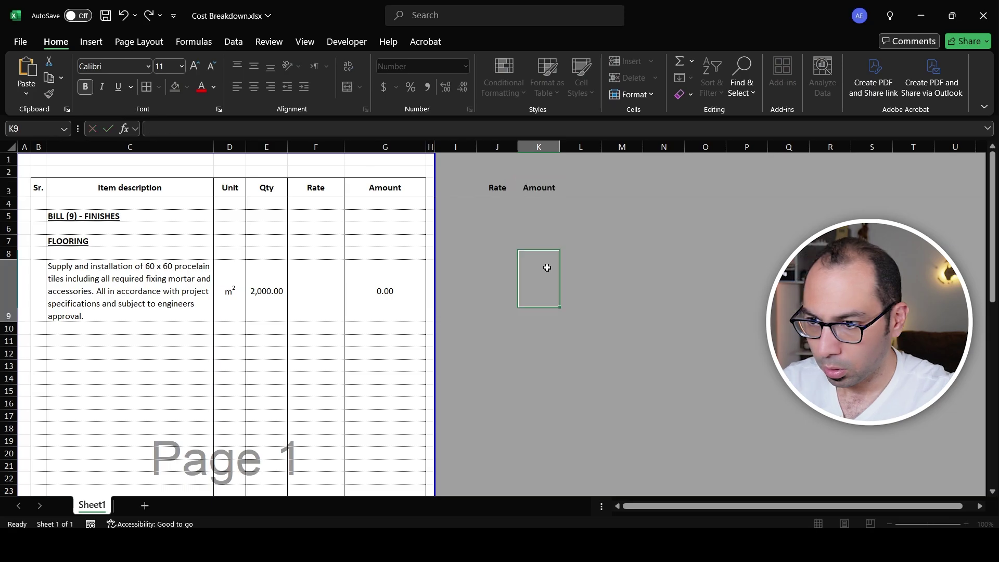
Merge and center J2:K2 above the new Rate and Amount headings and title it "Materials" in bold.
left_click_drag(500, 172, 525, 170)
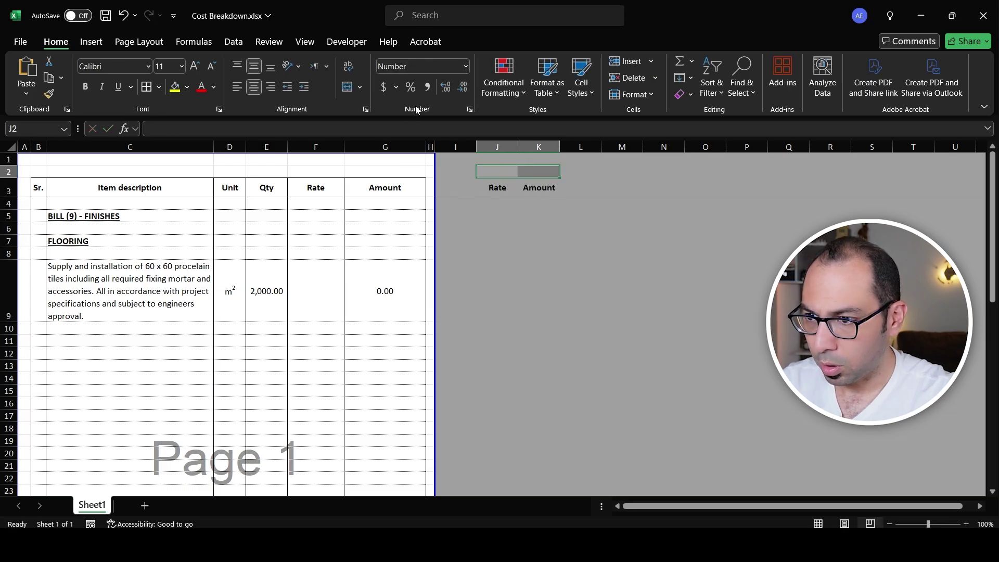
left_click(347, 86)
type("Materials")
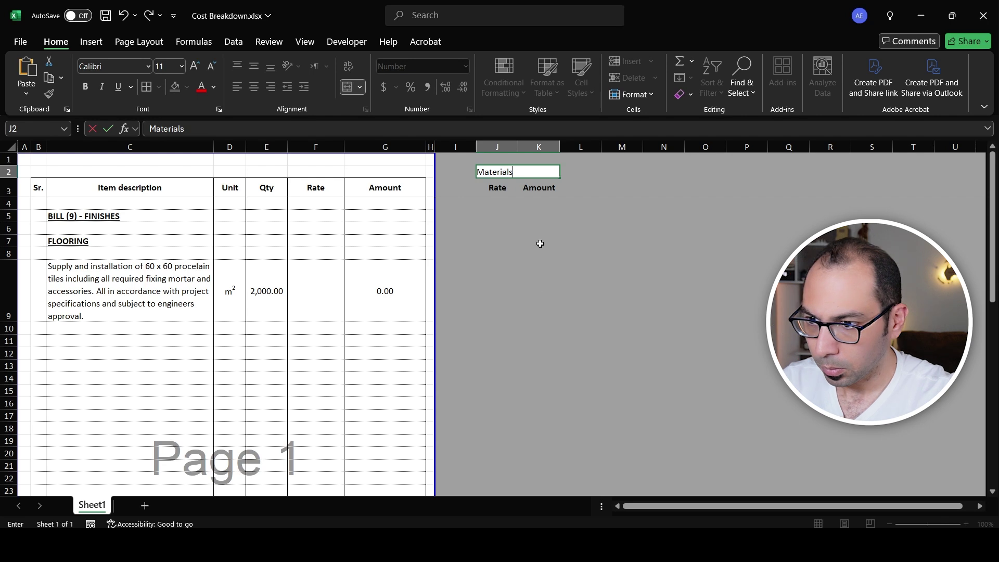
left_click(540, 244)
left_click(506, 173)
left_click(89, 87)
Copy the Materials heading block J2:K3 to four more places starting at L2, N2, P2 and R2.
left_click_drag(539, 172, 540, 188)
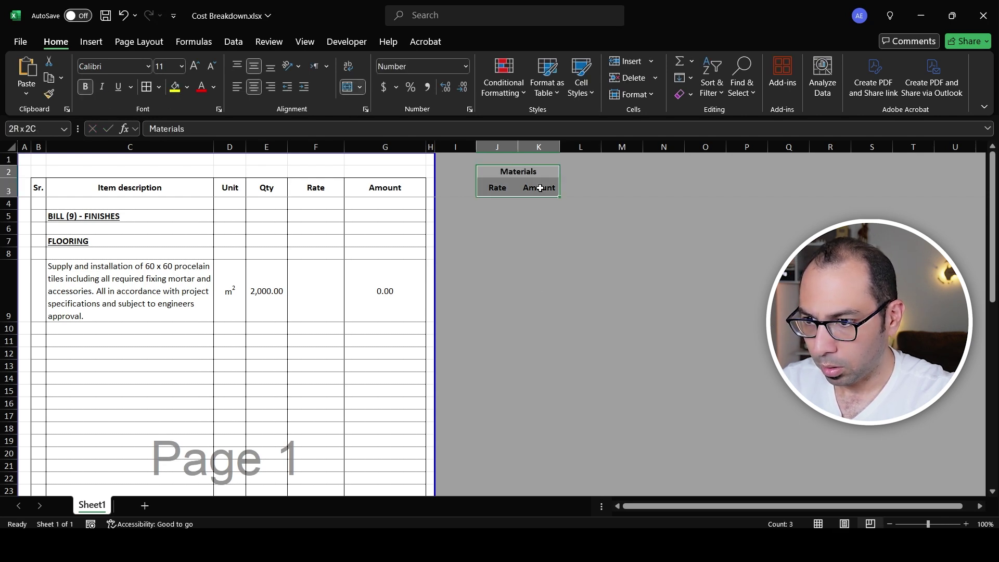
key("ctrl+c")
left_click(576, 174)
left_click(664, 173, "ctrl")
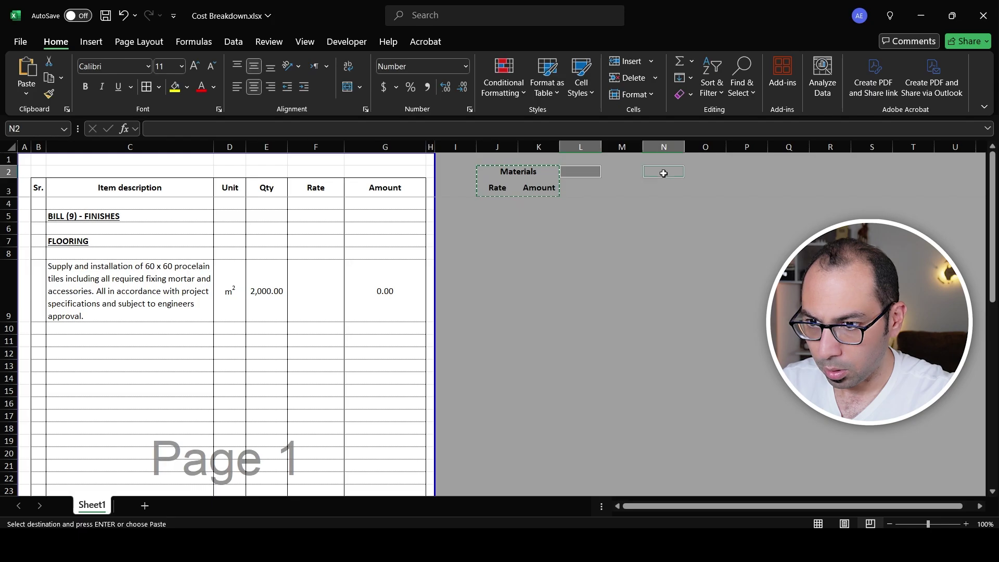
left_click(747, 173, "ctrl")
left_click(830, 174, "ctrl")
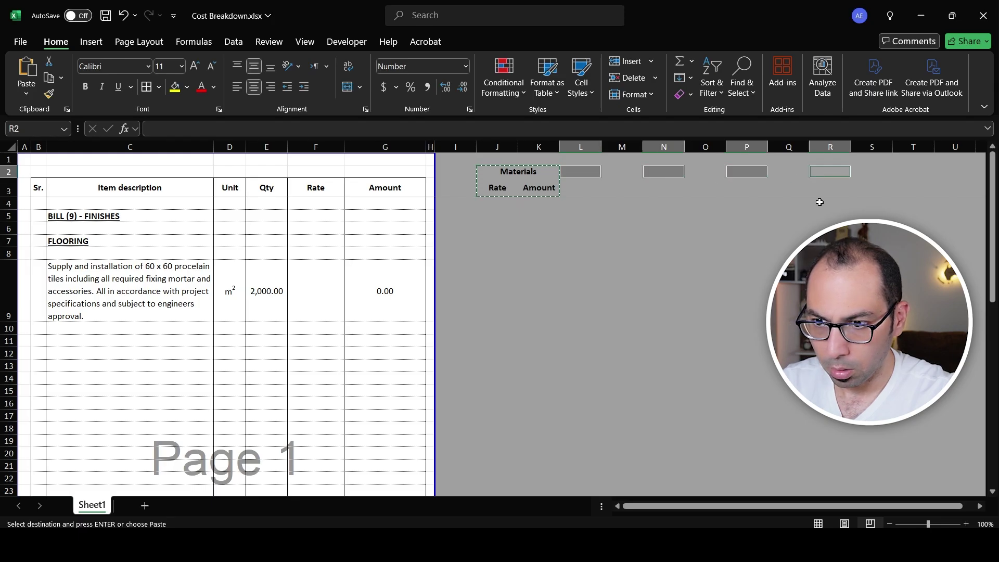
key("Return")
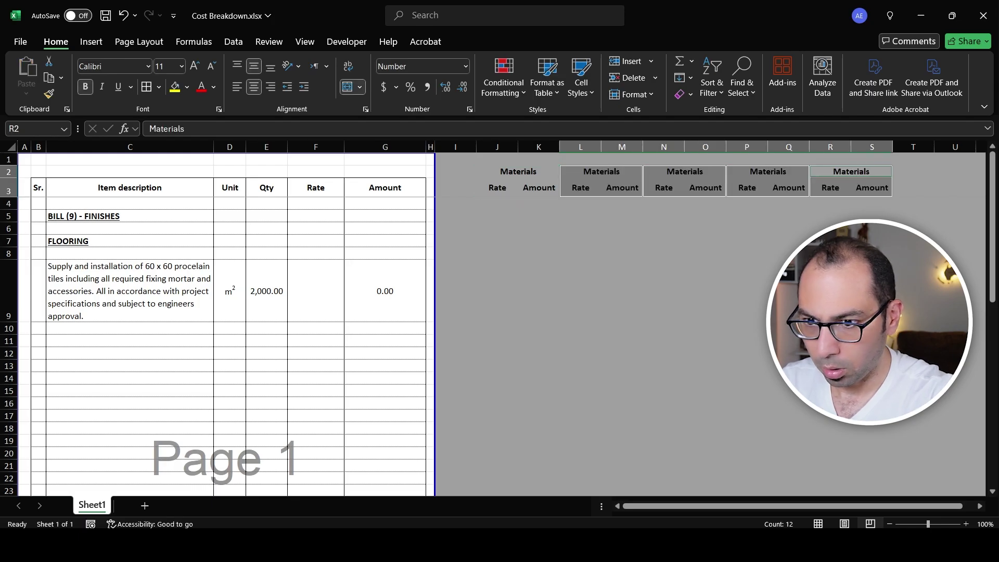
Retitle the four copied Materials headings "Equipment", "Manpower", "Subcontractor" and "Total", and save the workbook.
left_click(617, 175)
type("Equipment")
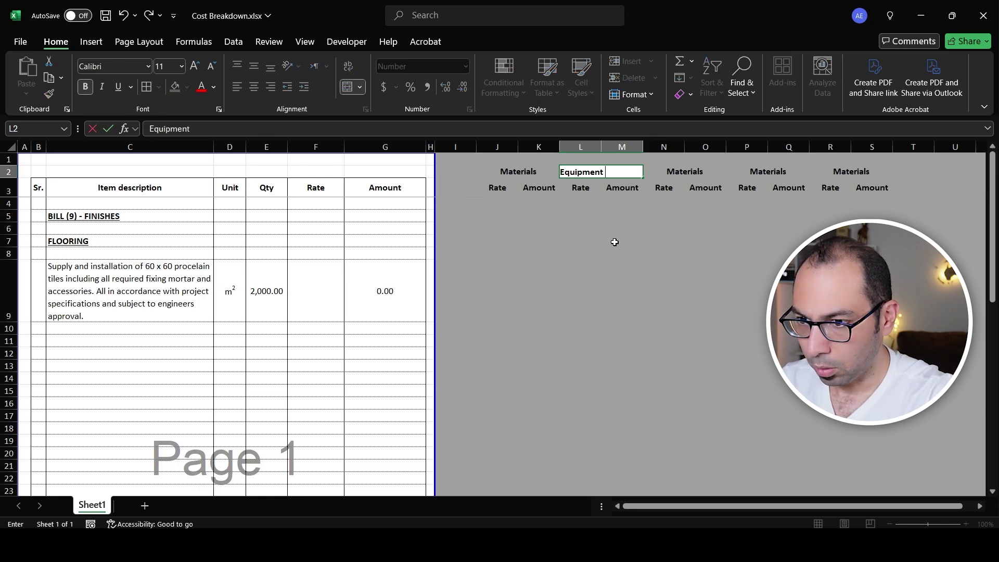
key("Tab")
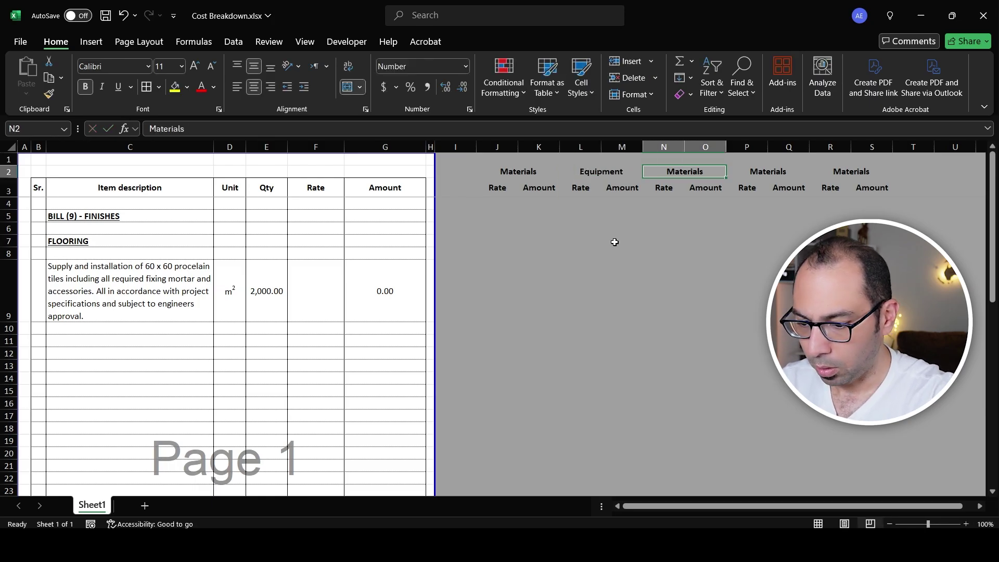
type("Manpower")
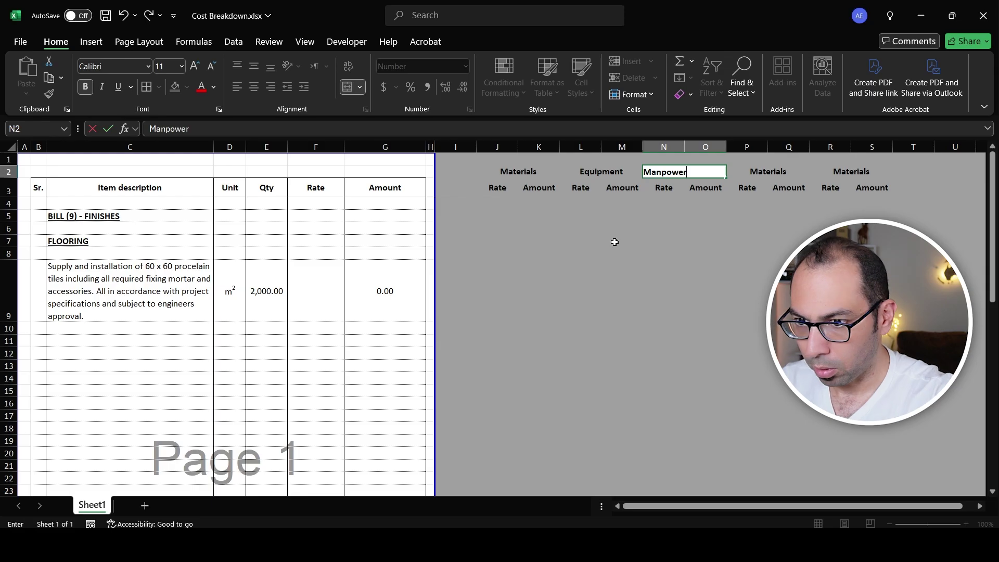
key("Tab")
type("Subcon")
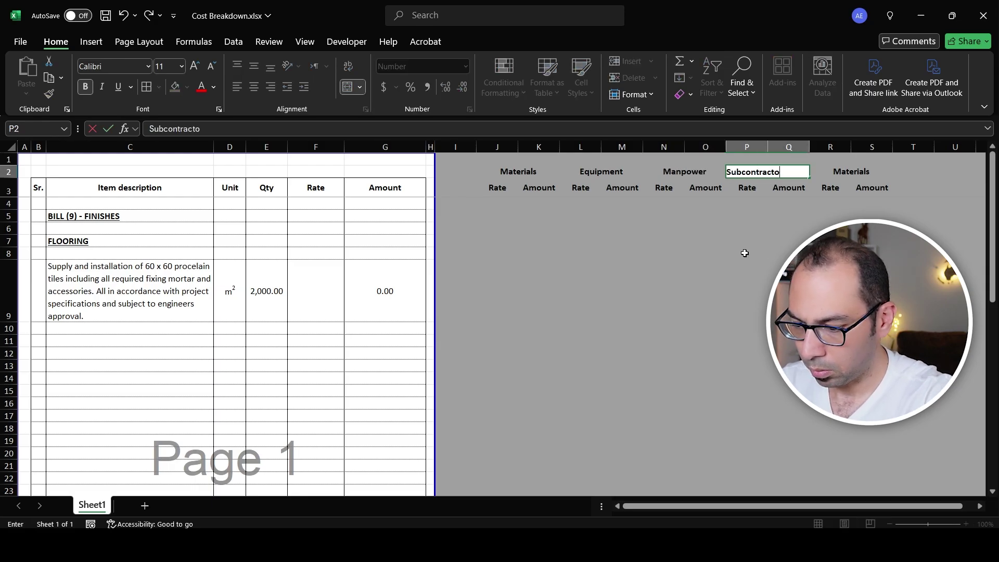
type("tractor")
key("Tab")
key("ctrl+s")
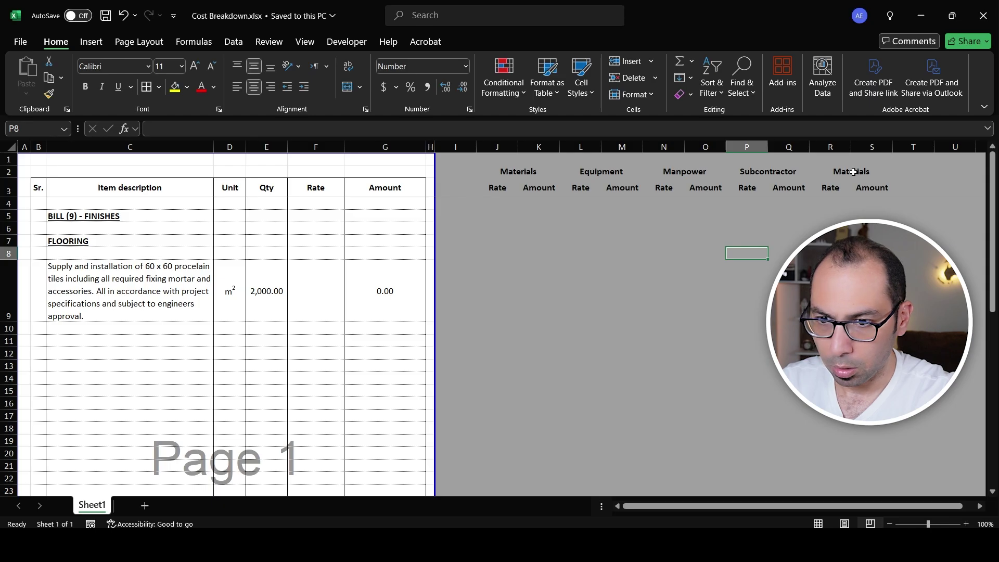
type("Total")
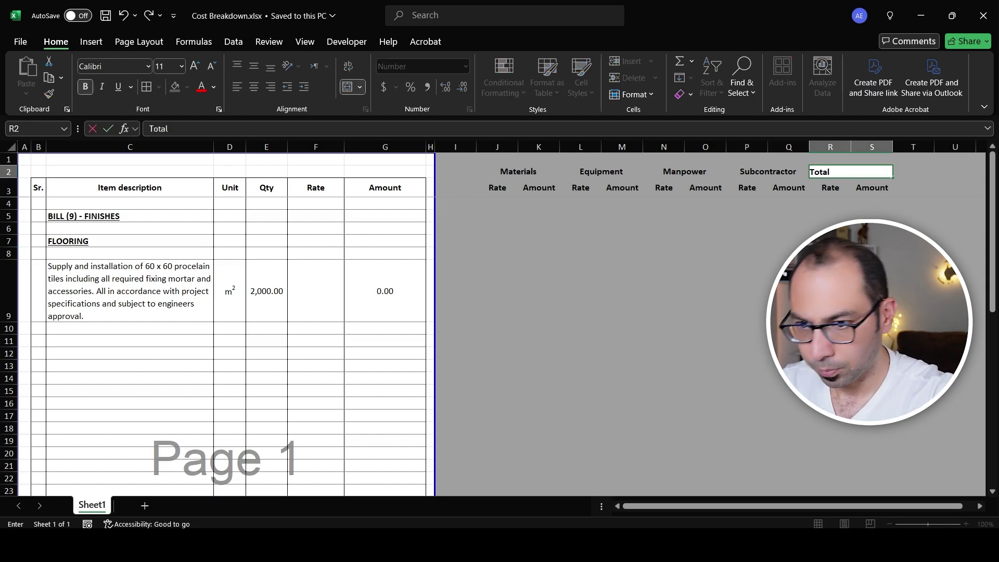
key("Return")
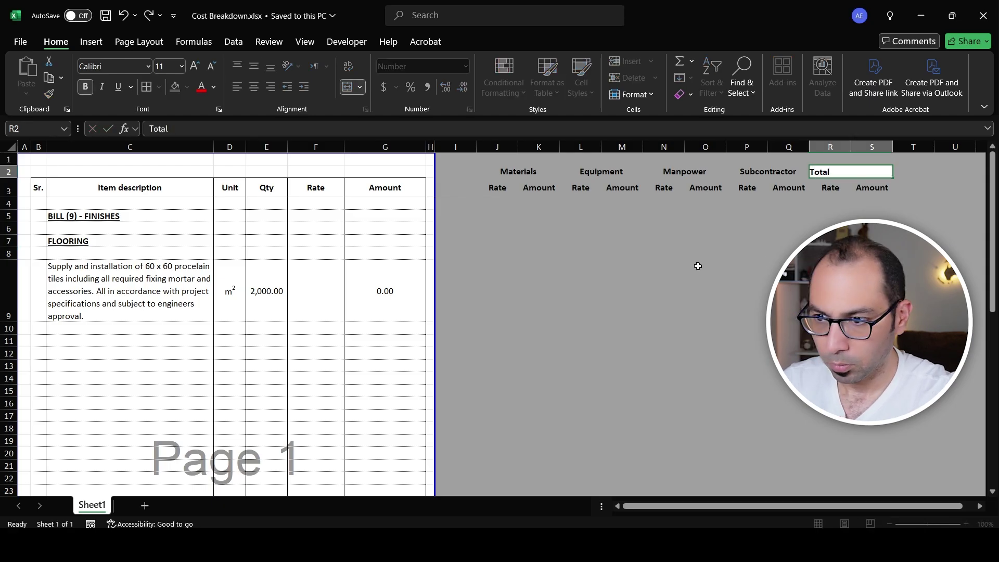
Apply all borders to the heading block J2:S3 and narrow column I to a thin spacer.
left_click_drag(492, 173, 856, 189)
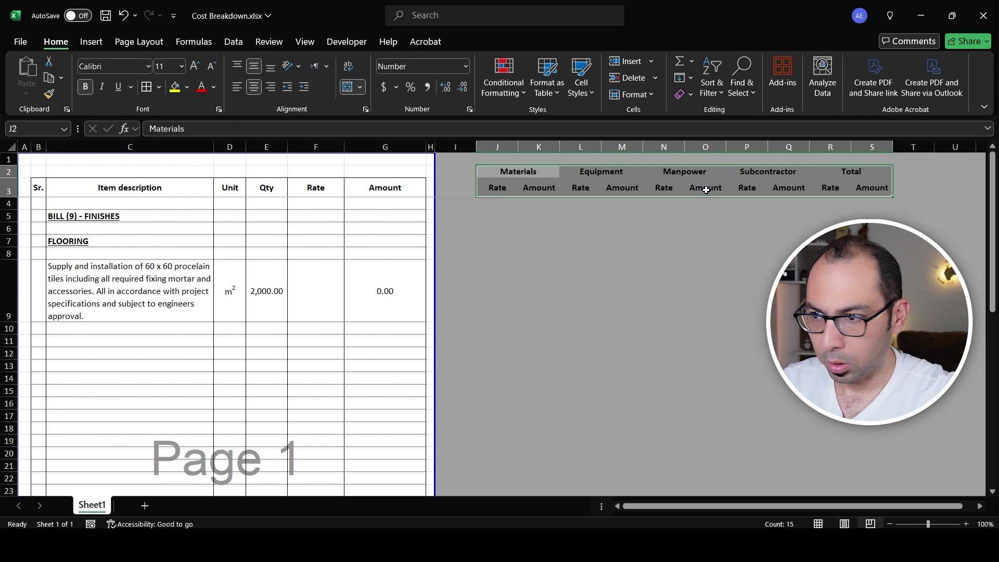
left_click(159, 86)
left_click(174, 219)
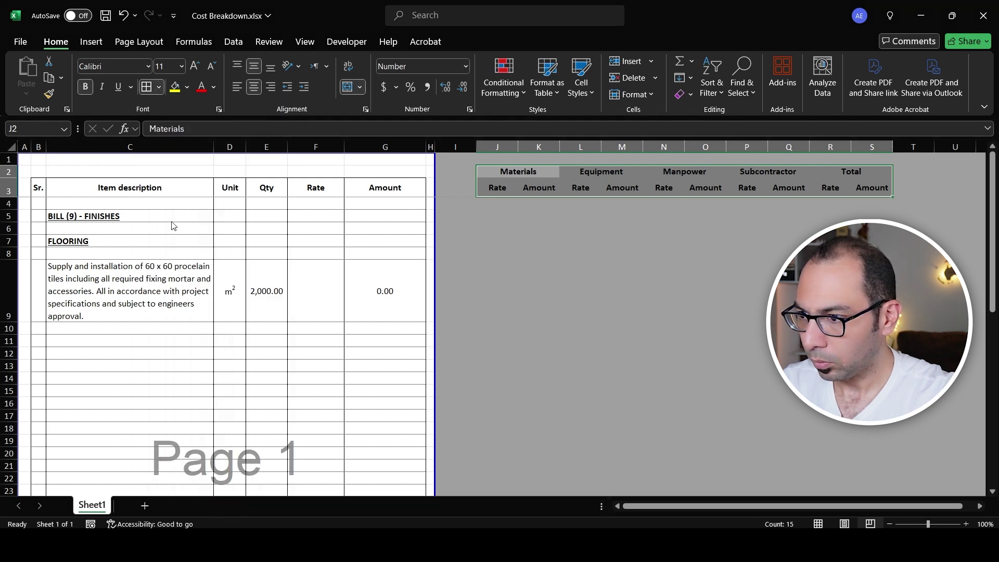
left_click_drag(476, 147, 443, 147)
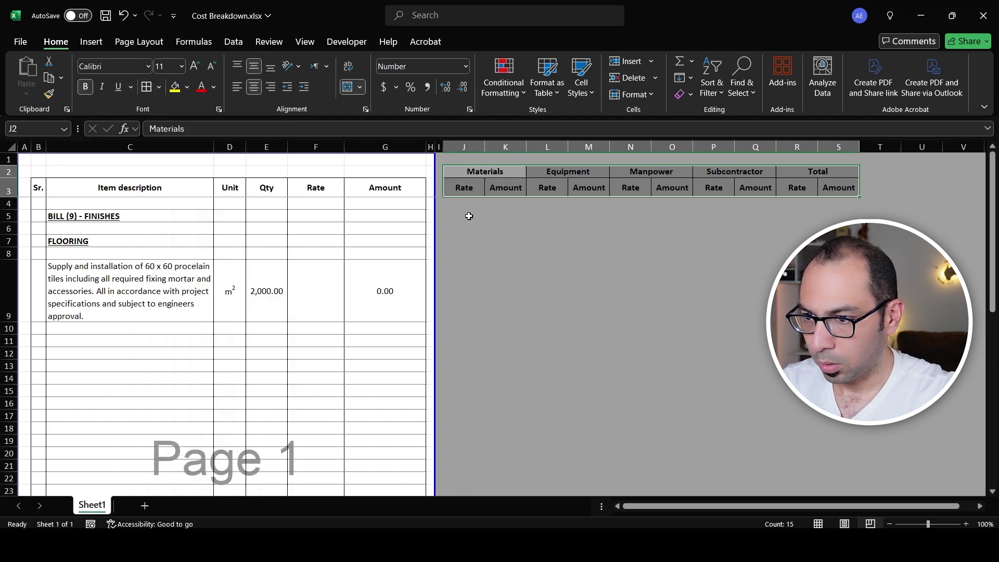
Border J4:S46 with solid outline and vertical lines and fine dotted horizontal lines between the rows.
left_click(457, 204)
scroll(838, 270, "down", 13)
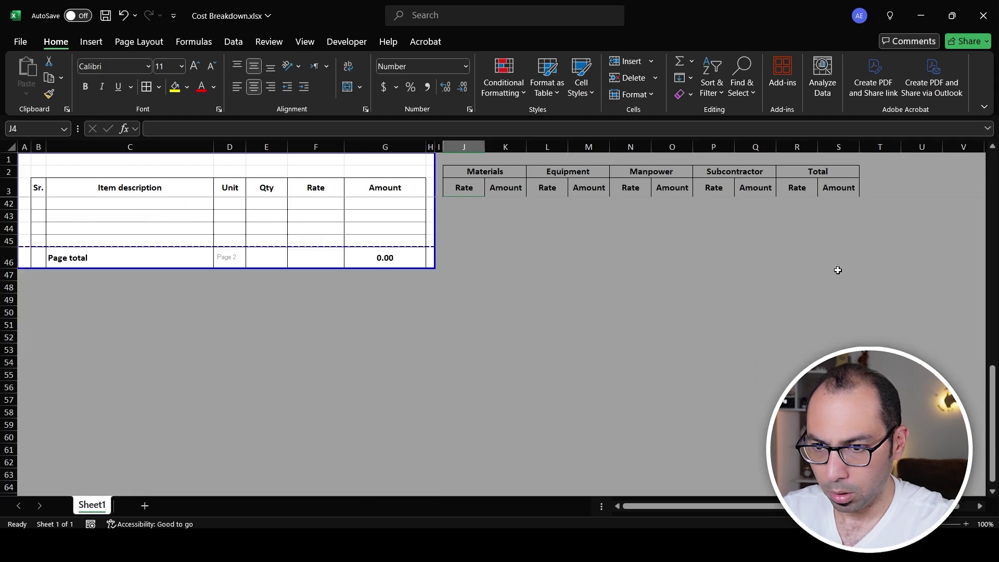
left_click_drag(834, 238, 754, 328)
scroll(753, 328, "up", 6)
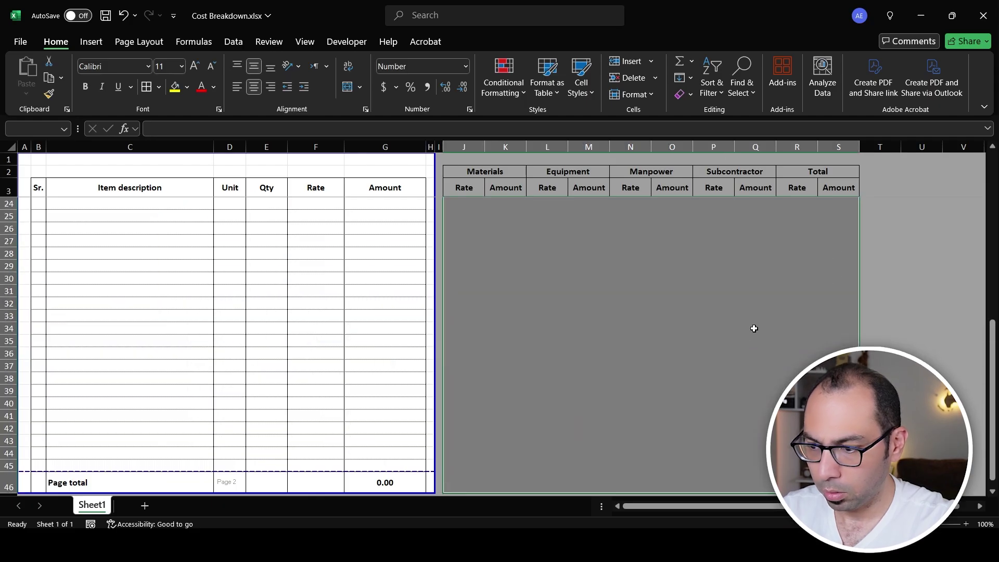
key("ctrl+1")
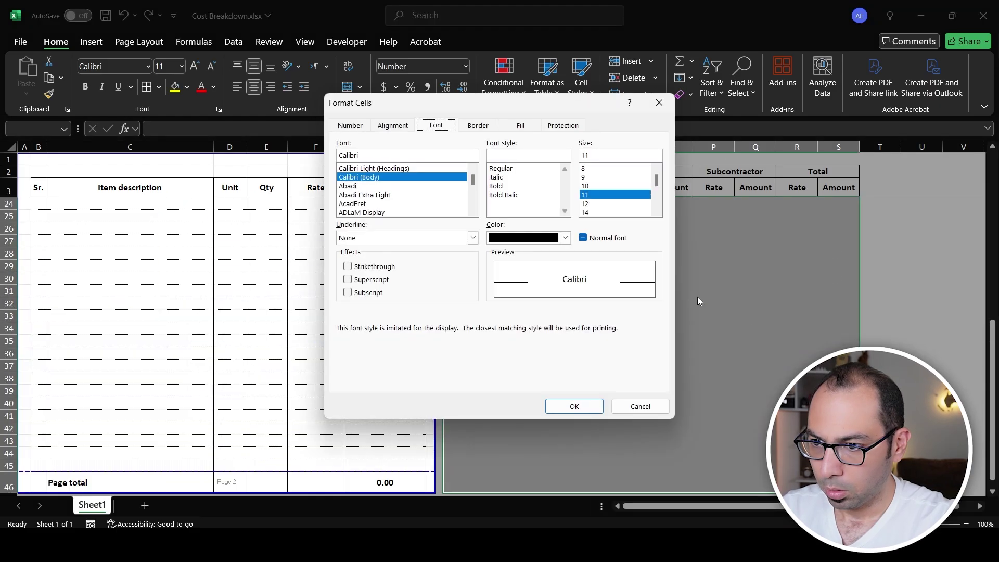
left_click(477, 126)
left_click(471, 240)
left_click(524, 242)
left_click(582, 259)
left_click(555, 268)
left_click(364, 183)
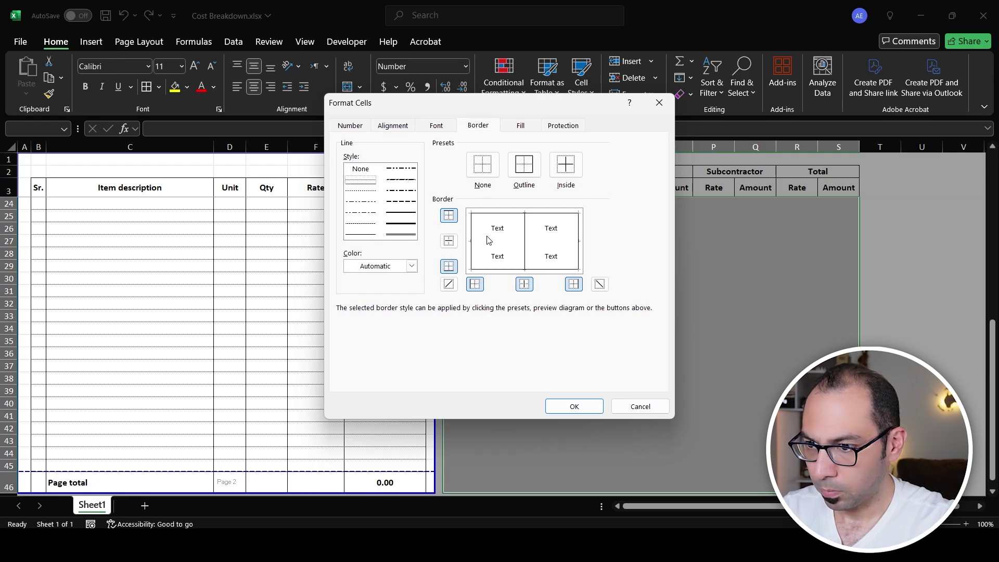
left_click(504, 242)
left_click(574, 406)
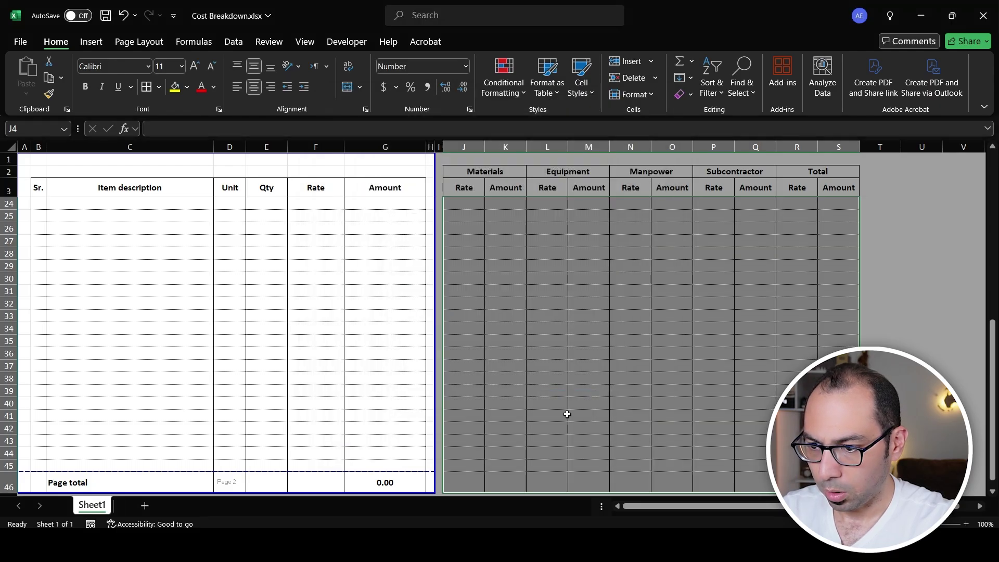
Copy the page total formula from G46 into the Amount cells K46, M46, O46, Q46 and S46.
left_click_drag(457, 484, 837, 487)
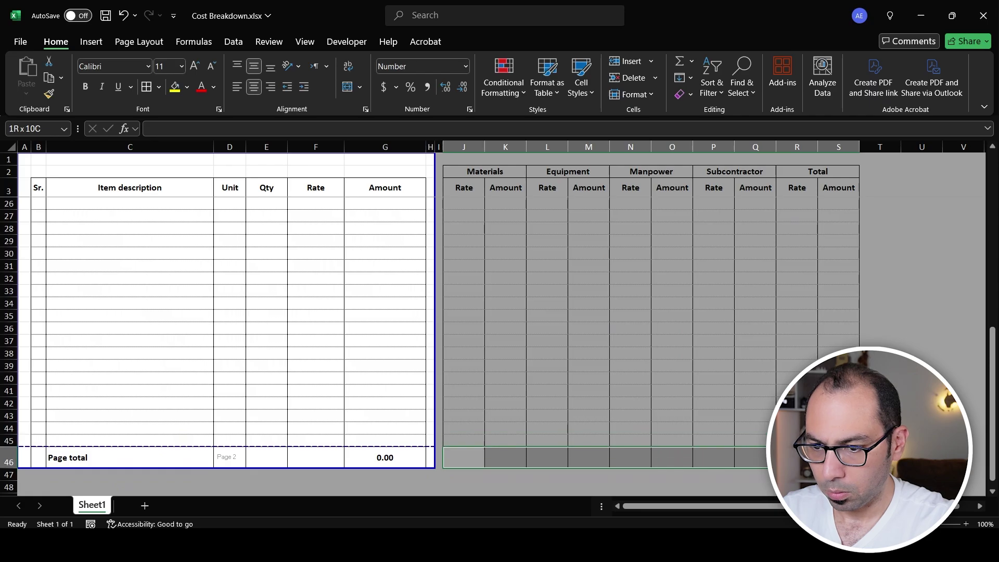
left_click(372, 453)
key("ctrl+c")
left_click(502, 456)
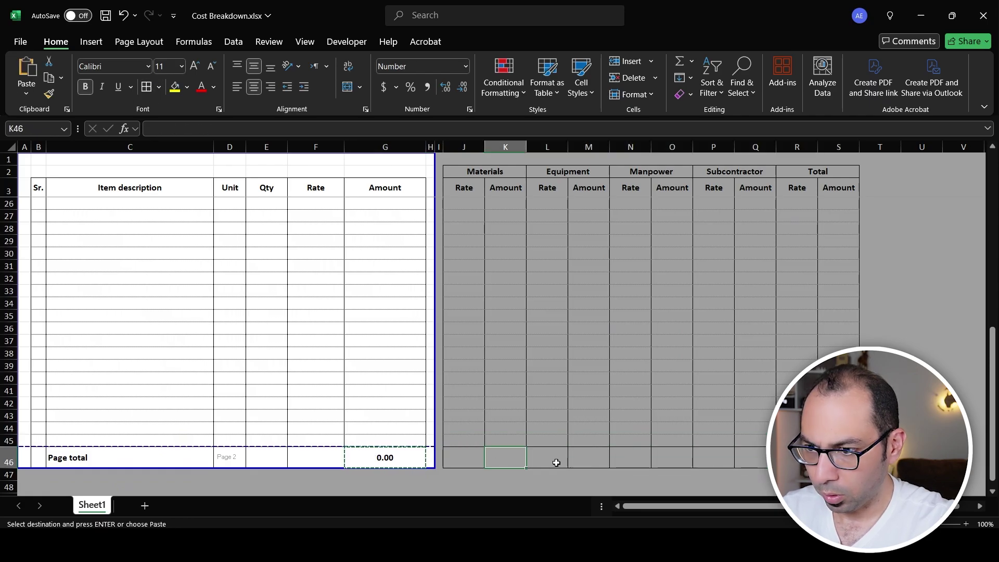
left_click(590, 458, "ctrl")
left_click(671, 457, "ctrl")
left_click(755, 457, "ctrl")
left_click(838, 458, "ctrl")
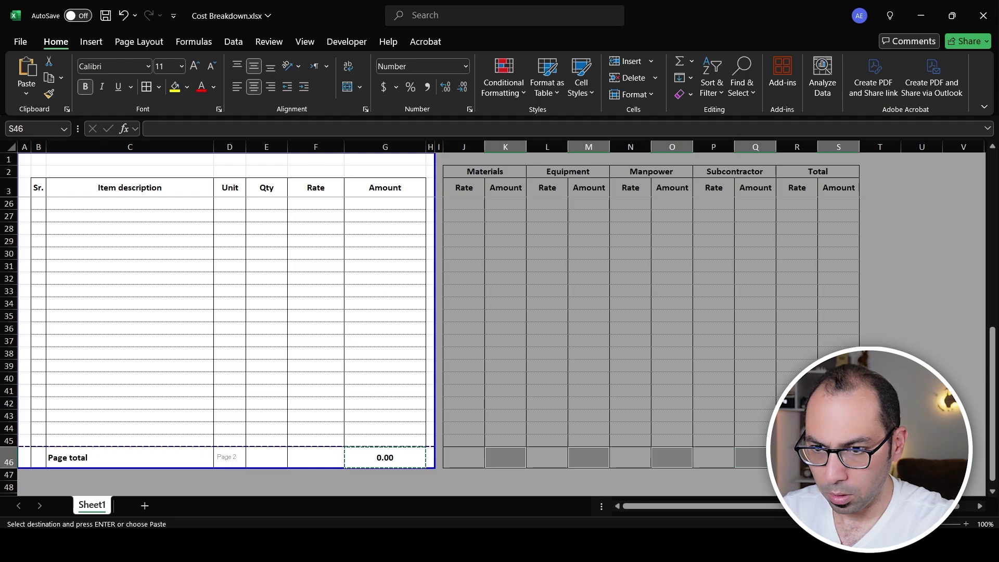
key("Return")
Enter the materials amount formula =J9*$E9 in K9, locking only the column of the quantity reference.
scroll(591, 335, "up", 7)
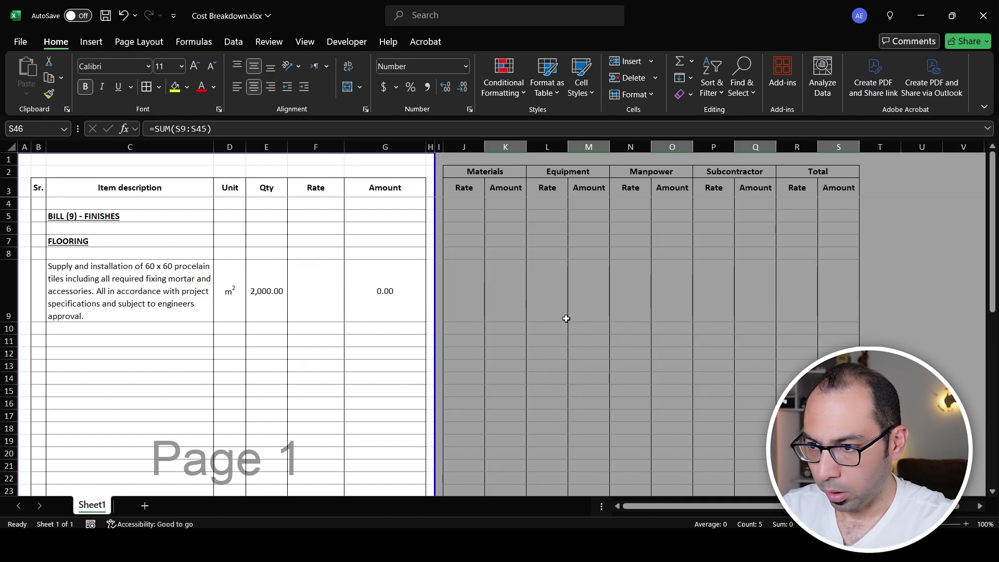
left_click(507, 289)
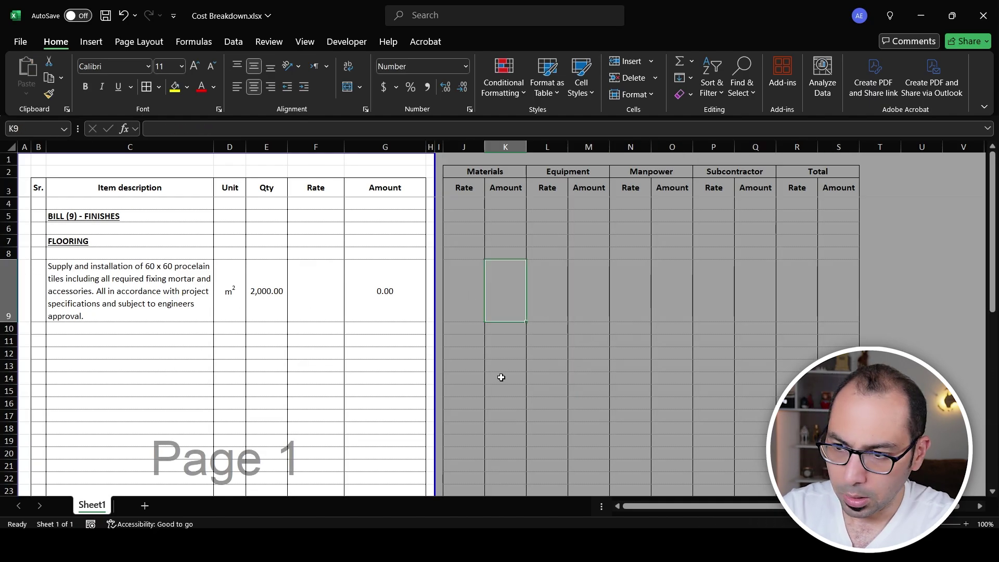
type("=")
left_click(461, 290)
type("*")
left_click(270, 303)
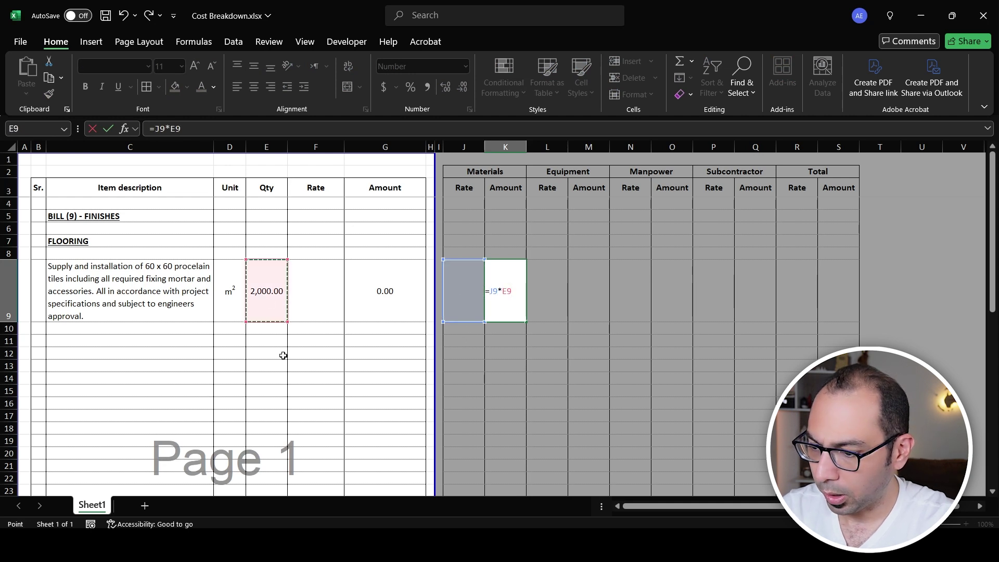
key("F4")
key("F4")
key("F4")
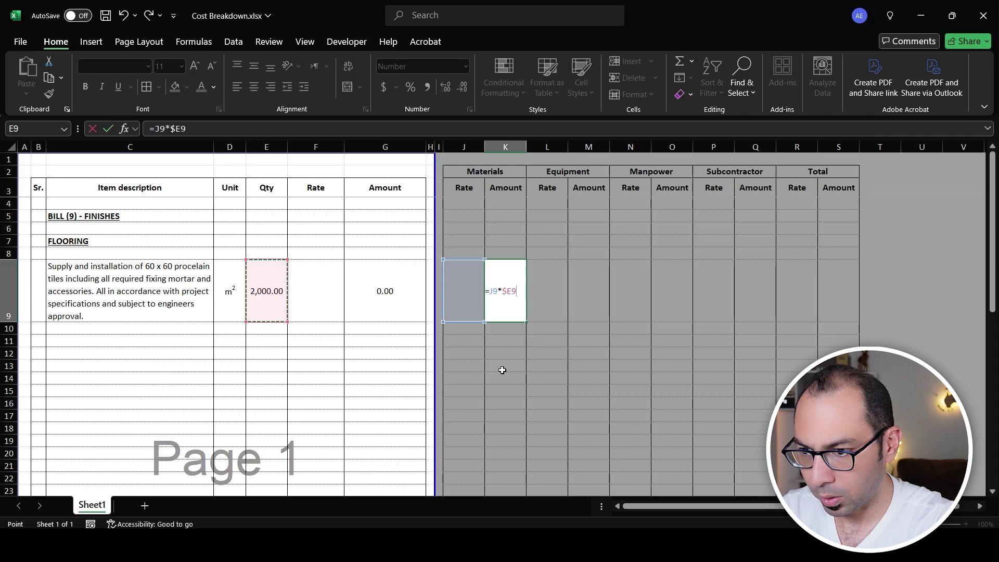
key("ctrl+Return")
Copy the K9 amount formula into M9, O9, Q9 and S9, and check the references in S9.
key("ctrl+c")
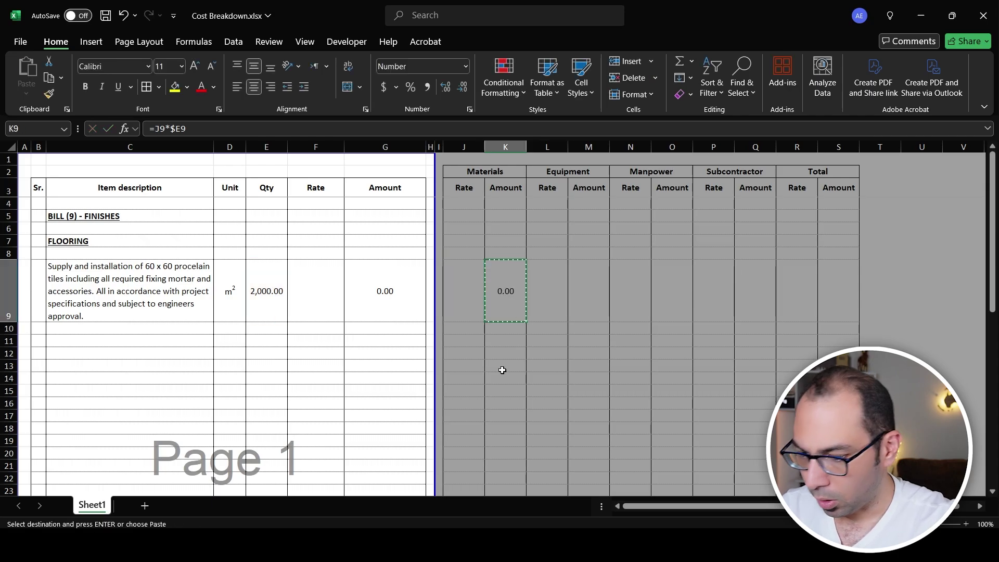
left_click(586, 288)
left_click(671, 288, "ctrl")
left_click(754, 288, "ctrl")
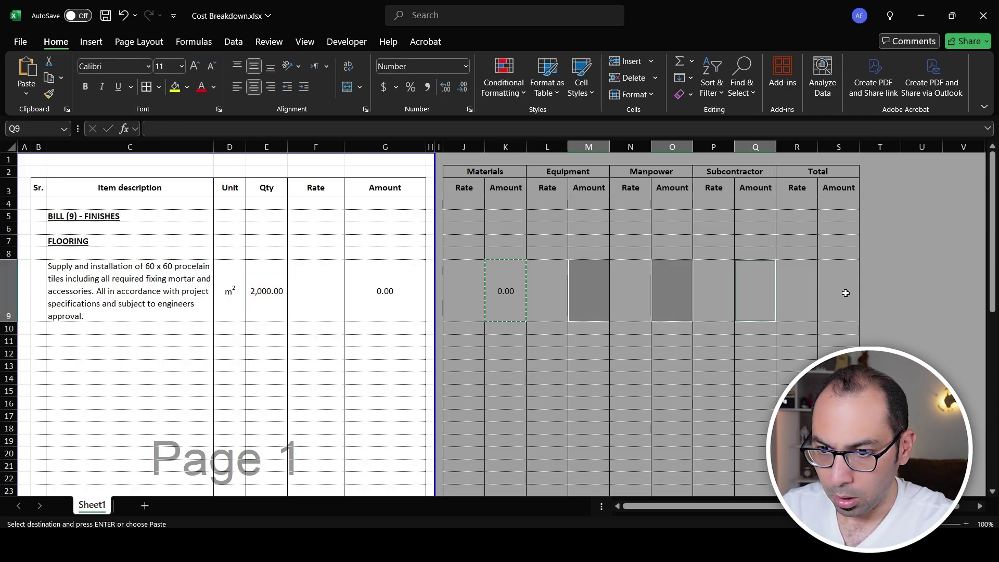
left_click(840, 289, "ctrl")
key("Return")
double_click(843, 307)
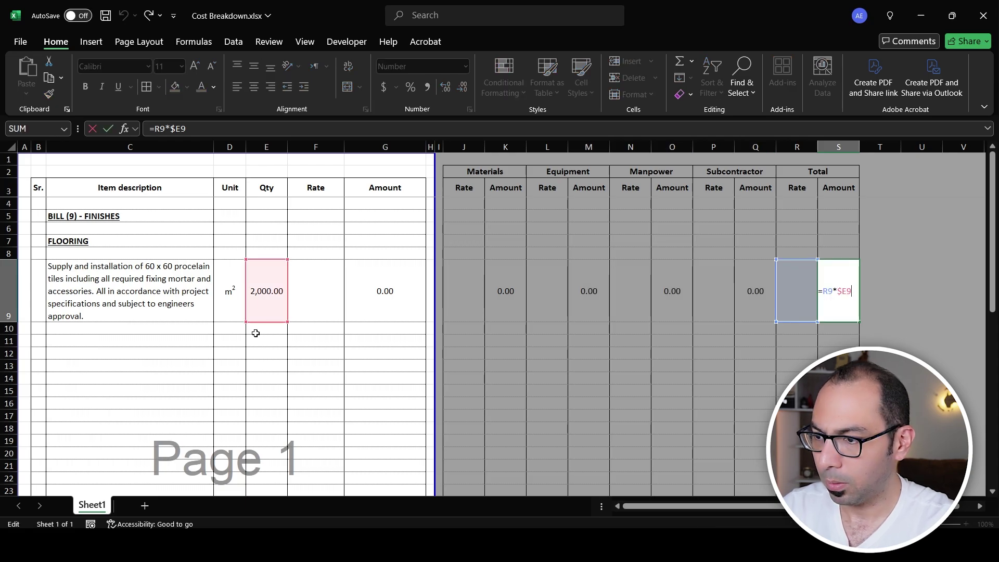
key("Escape")
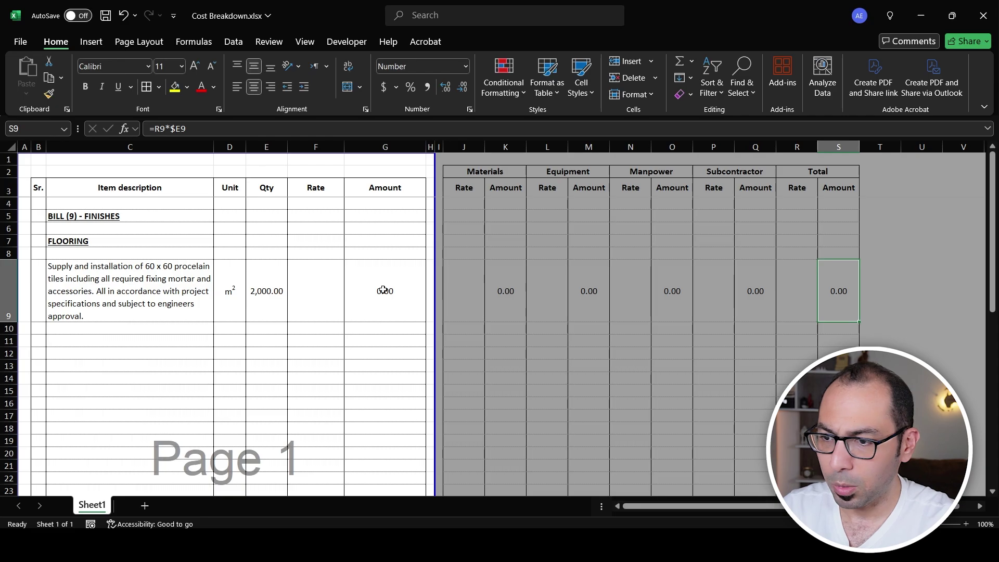
scroll(569, 361, "down", 6)
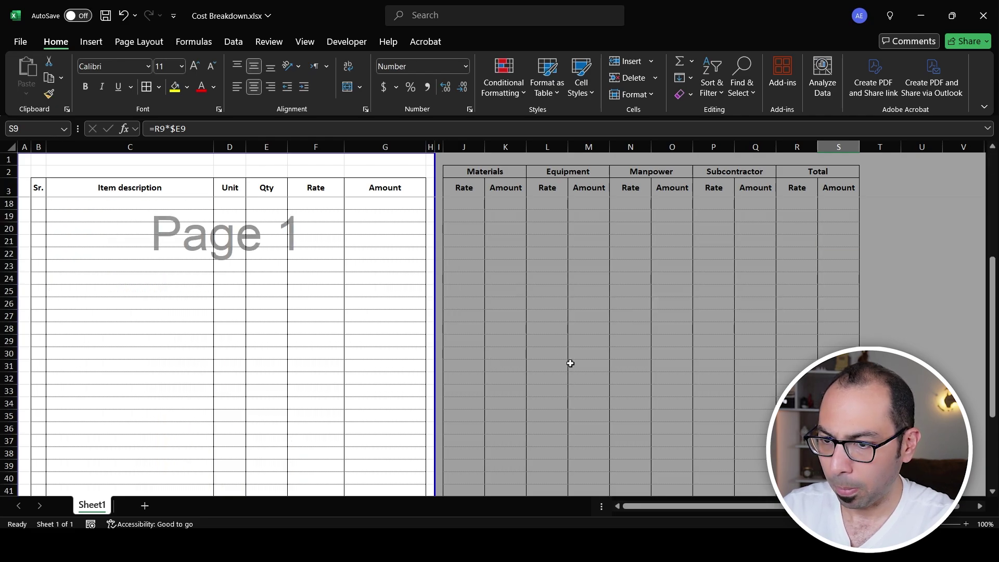
scroll(593, 364, "up", 5)
scroll(603, 358, "up", 1)
left_click(462, 315)
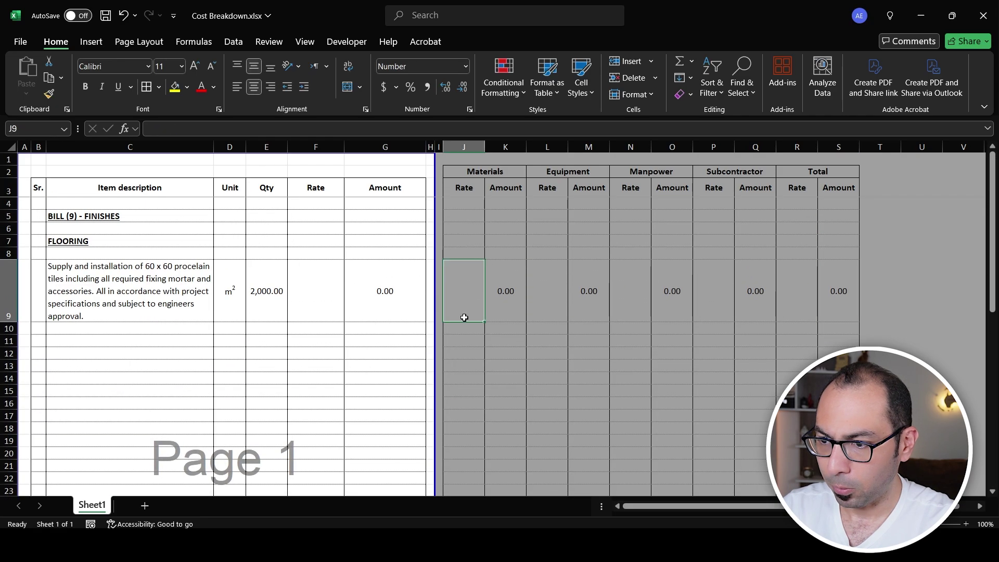
Rename Sheet1 as "BOQ" and add a new sheet named "Materials".
double_click(92, 507)
type("BOQ")
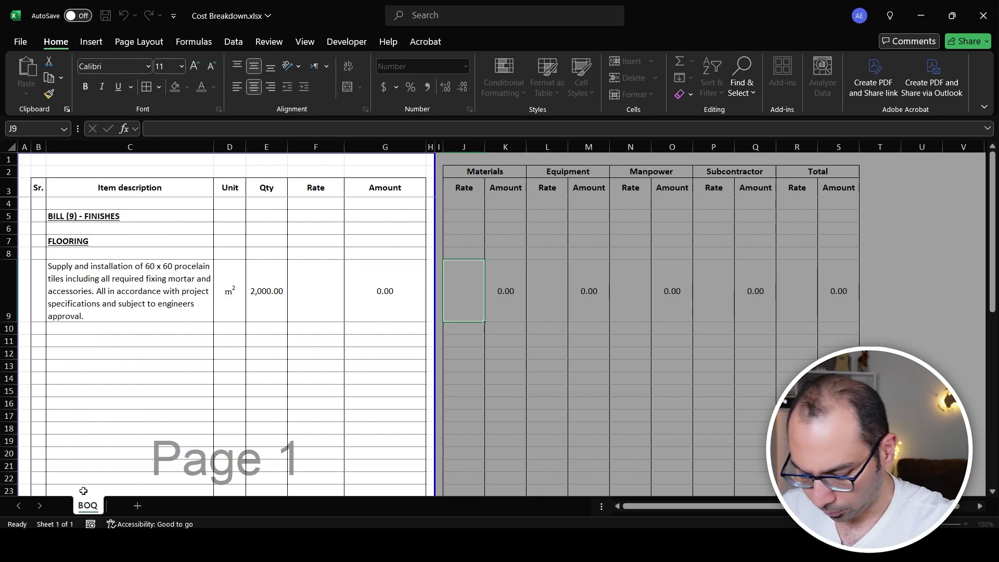
left_click(142, 441)
left_click(137, 506)
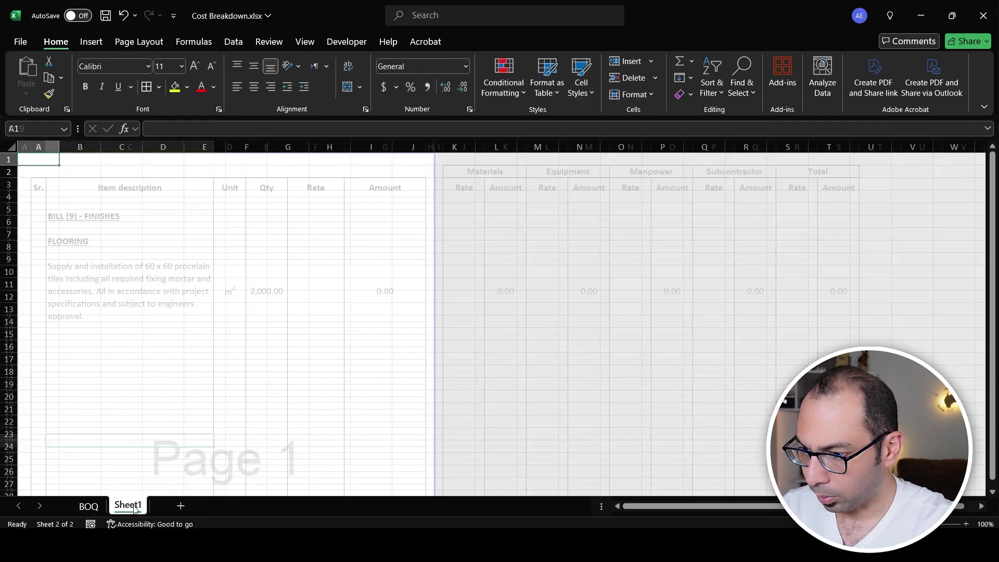
double_click(129, 505)
type("Mate")
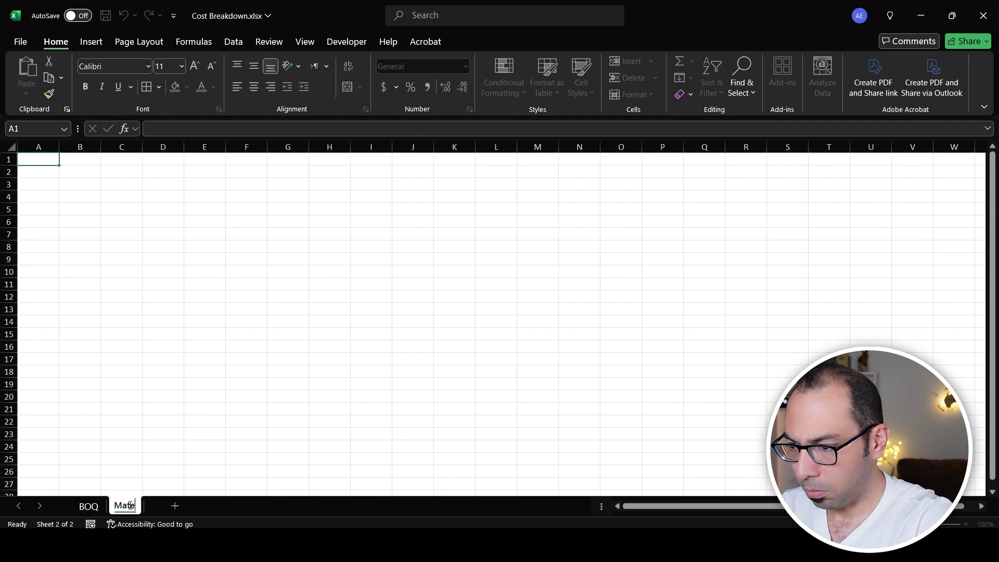
type("rials")
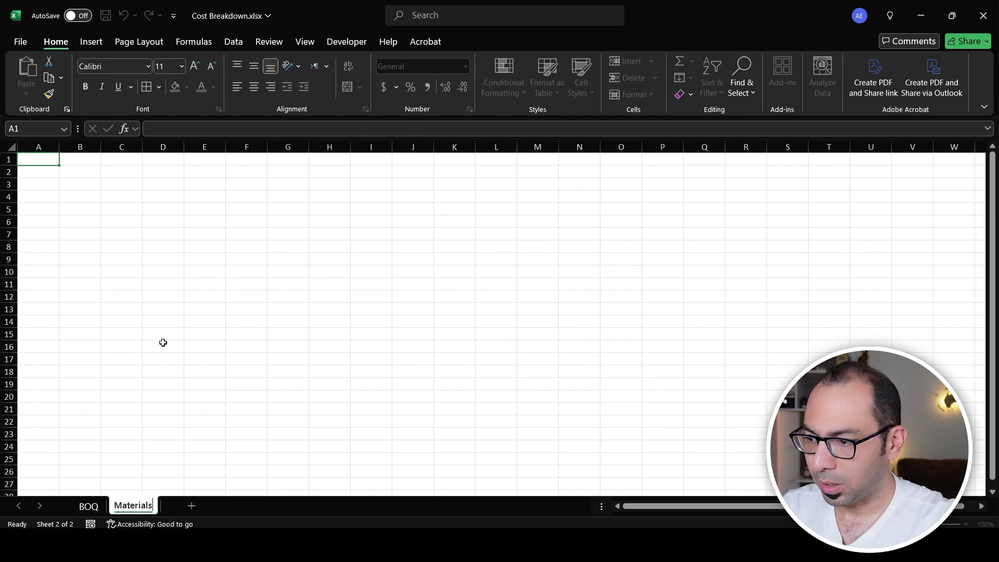
Format all cells of the Materials sheet as Number with 2 decimal places and the 1000 separator.
left_click(161, 342)
key("ctrl+a")
key("ctrl+1")
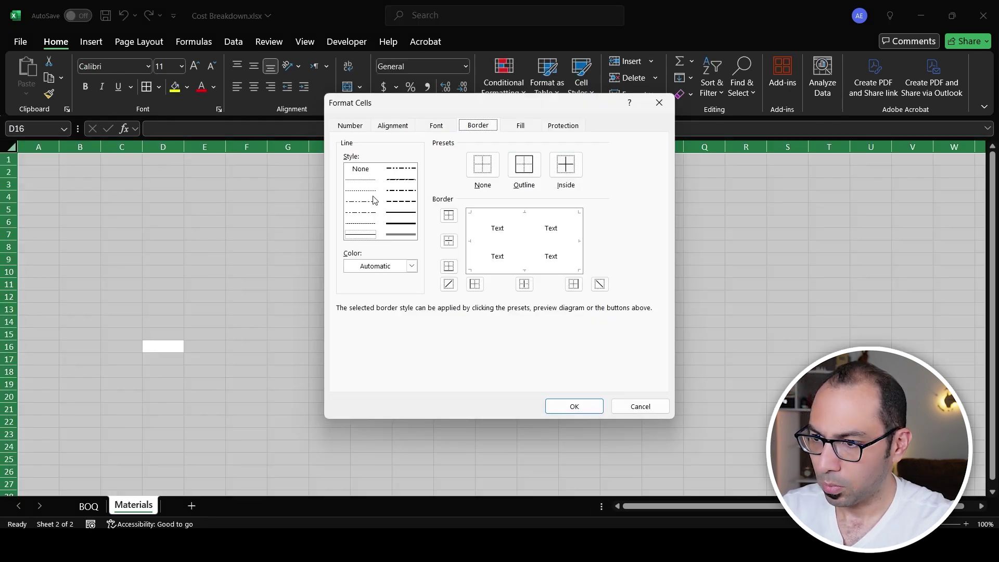
left_click(348, 127)
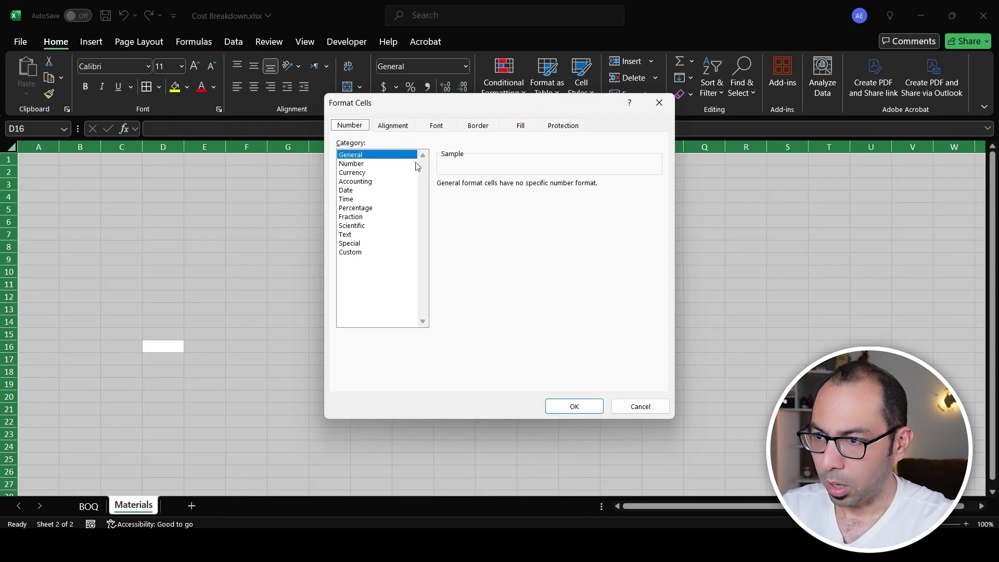
left_click(362, 165)
left_click(441, 201)
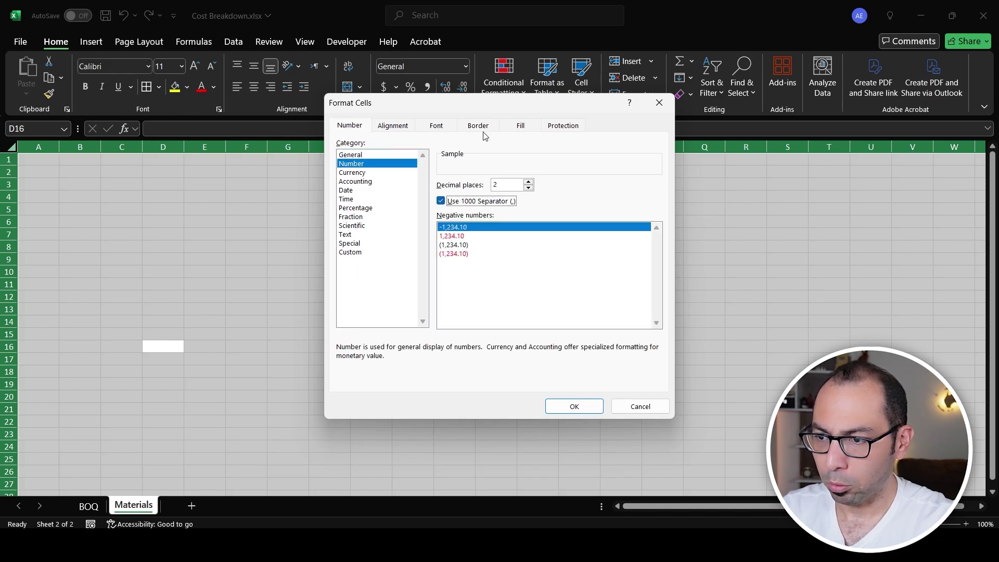
left_click(573, 406)
left_click(204, 234)
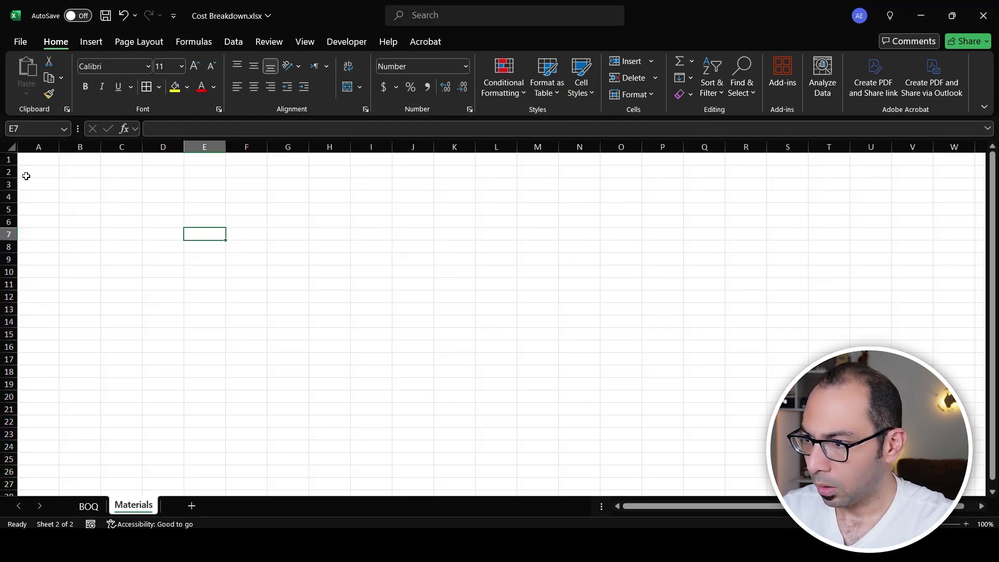
Enter the column headings "Material", "Price" and "Per" in B2:D2.
left_click(80, 172)
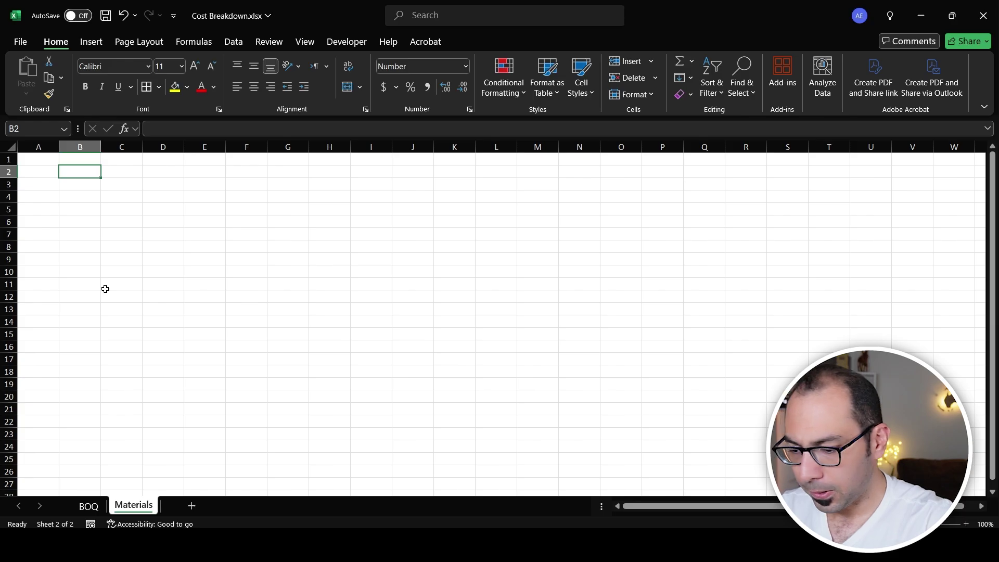
type("Material")
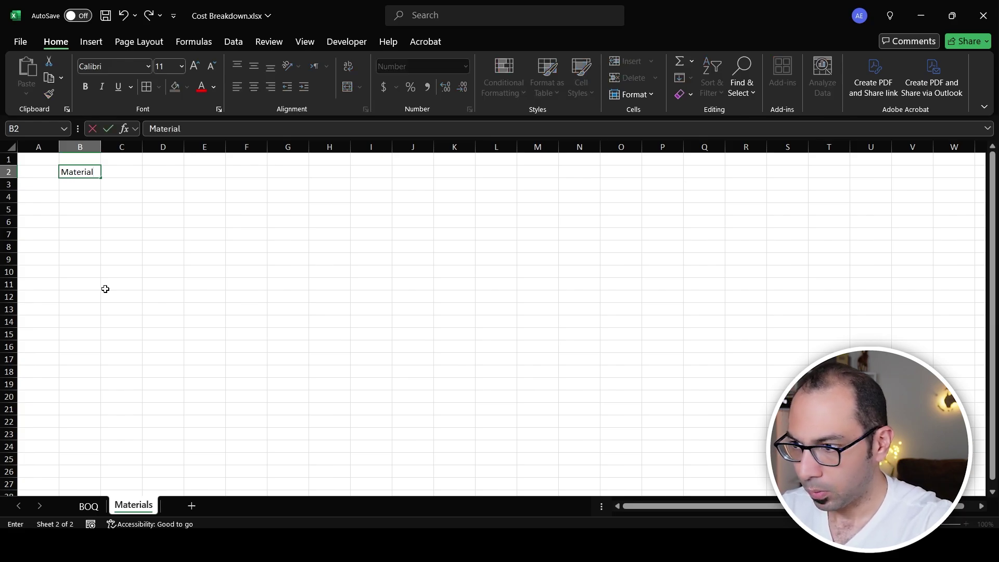
key("Tab")
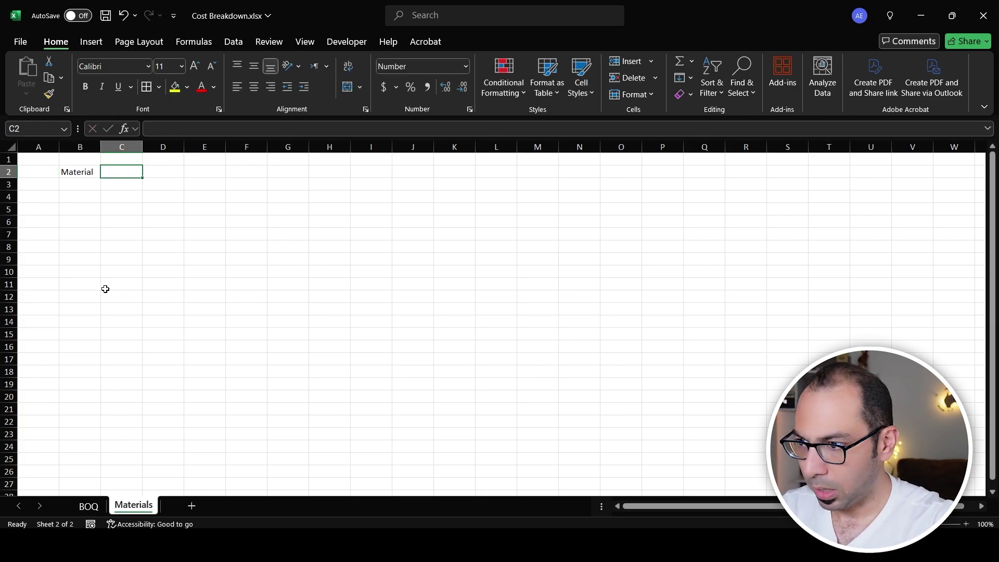
type("Price")
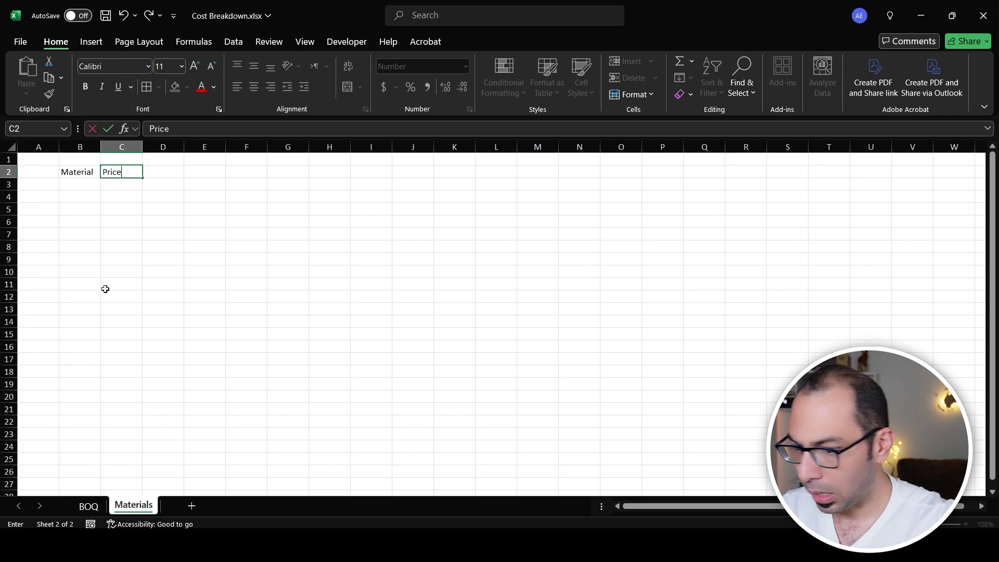
key("Tab")
type("P")
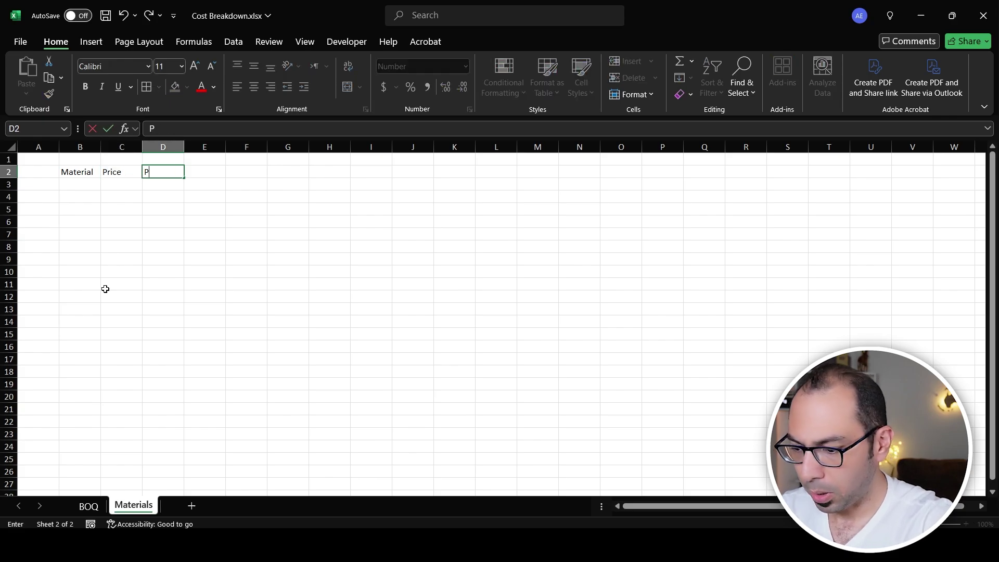
left_click(105, 289)
Center the contents of all cells on the Materials sheet vertically and horizontally.
left_click_drag(79, 147, 176, 146)
key("ctrl+a")
left_click(253, 66)
left_click(254, 86)
Add "Porcelain tiles" in row 3 with price 35 per "m2", fitting column B to its text.
left_click(78, 185)
type("Porcelain tiles")
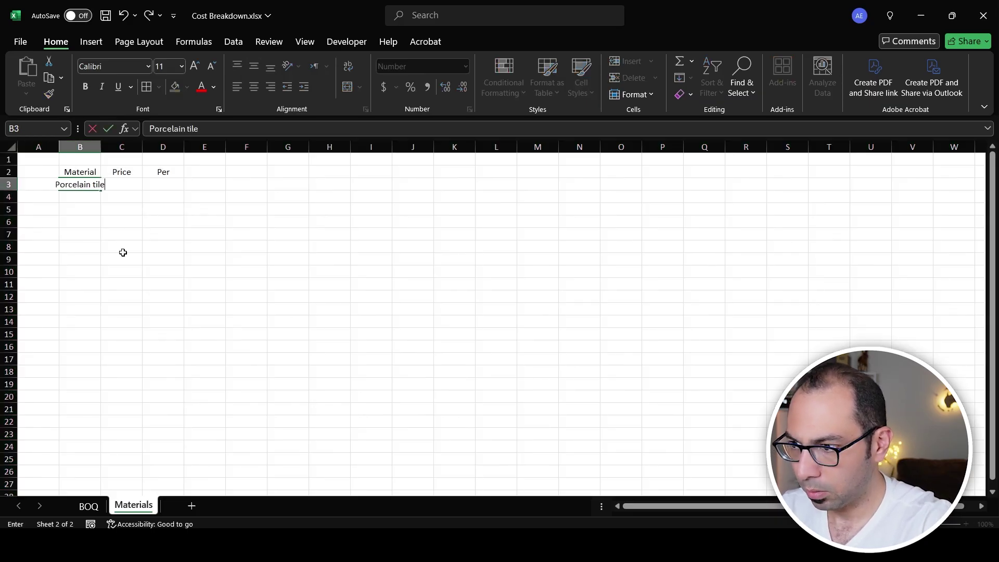
left_click(134, 255)
double_click(102, 147)
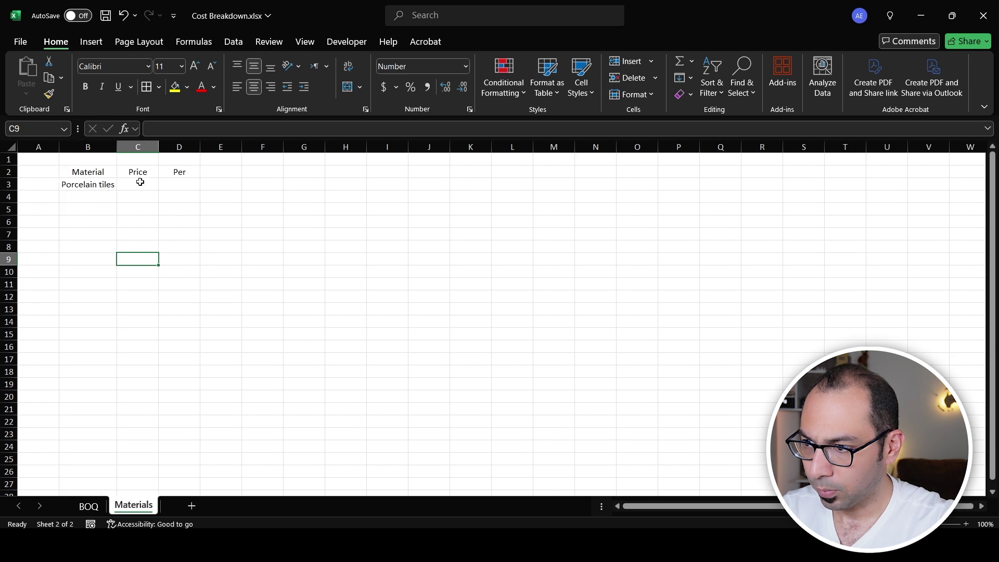
left_click(139, 183)
type("35")
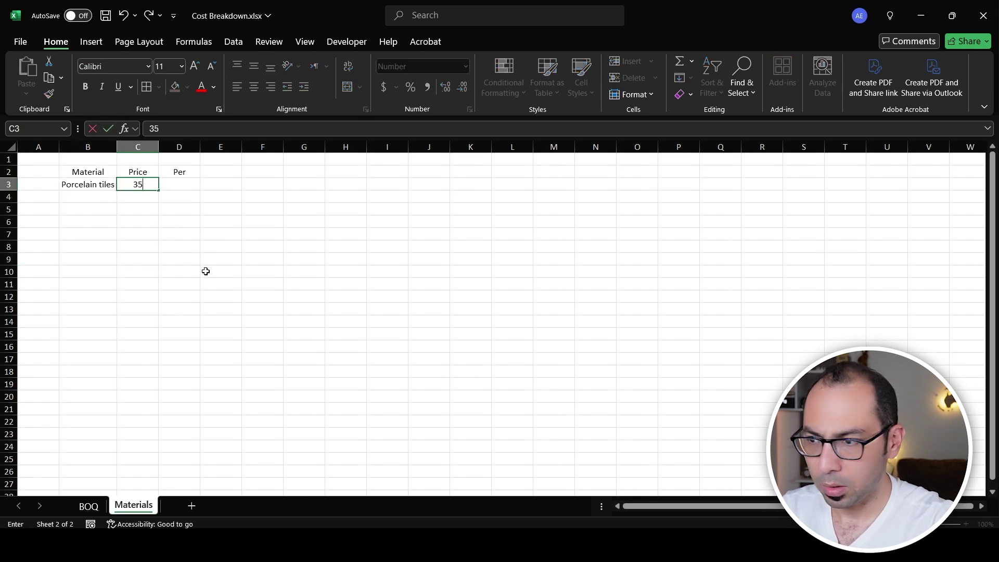
key("Tab")
type("m2")
key("Tab")
Format the 2 of the m2 unit in D3 as superscript.
key("shift+Tab")
key("F2")
key("shift+Left")
key("ctrl+1")
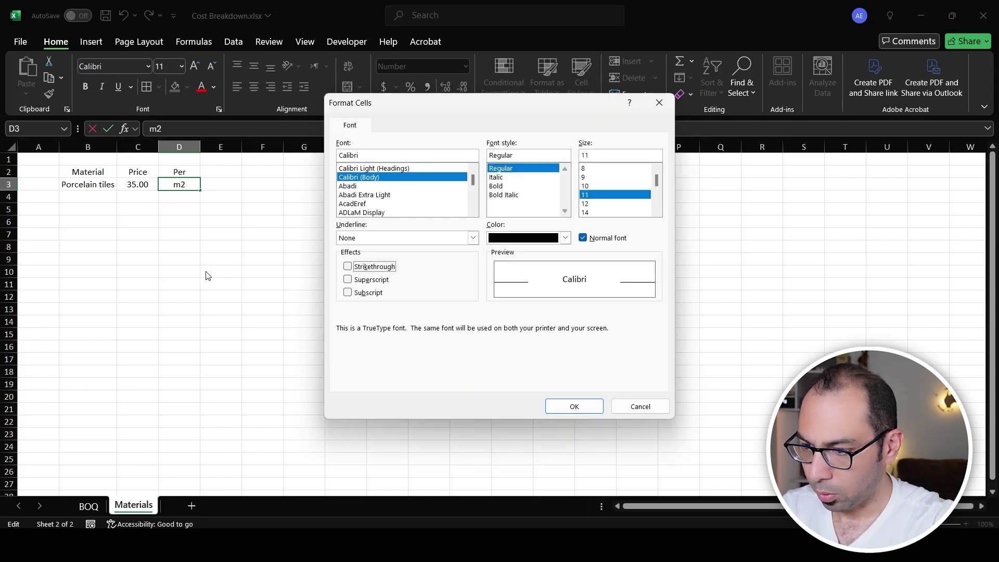
key("alt+e")
key("Return")
key("Return")
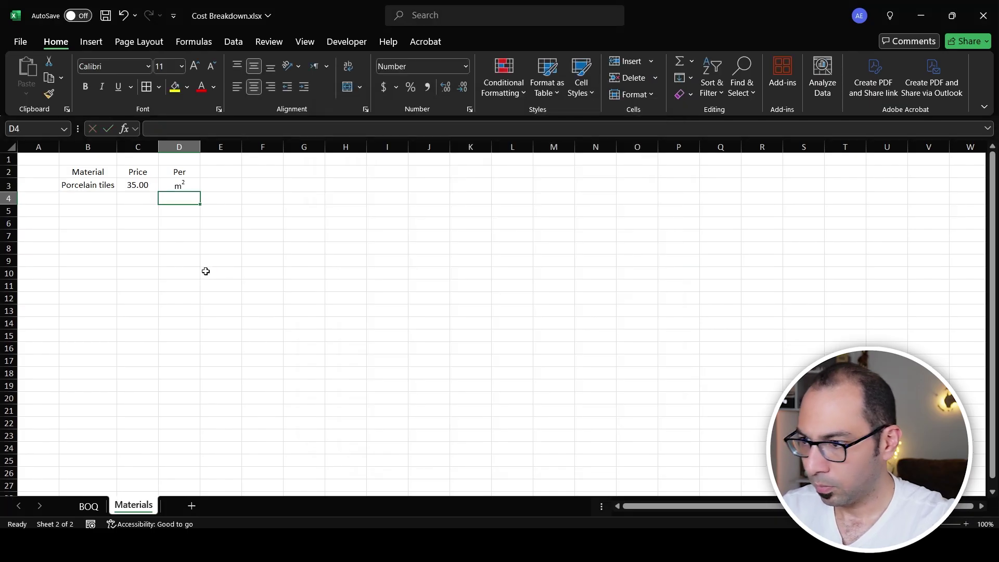
Widen column B slightly and add "Sand" in row 4 with a price of 50.
left_click_drag(117, 150, 127, 150)
left_click(102, 197)
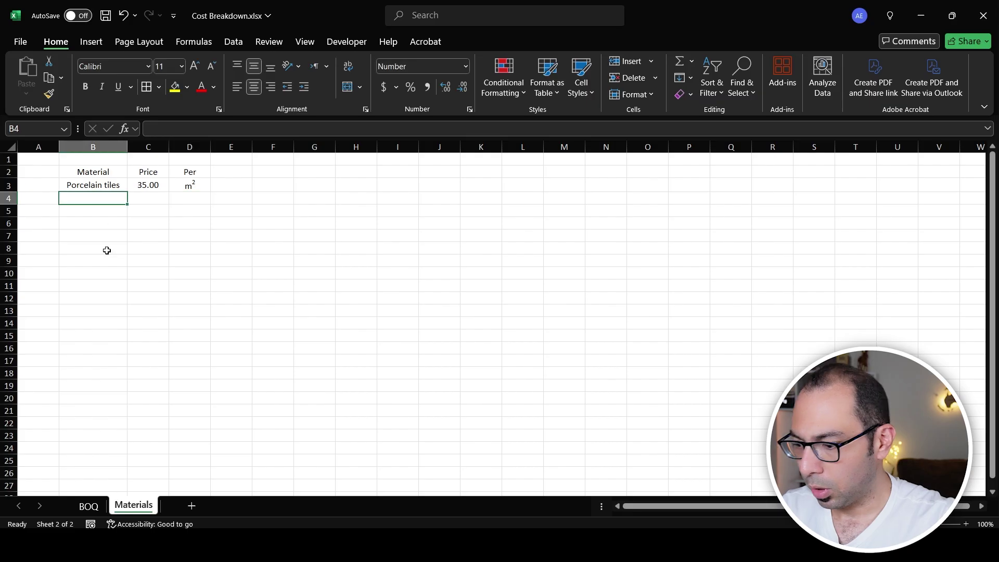
type("Sand")
key("Tab")
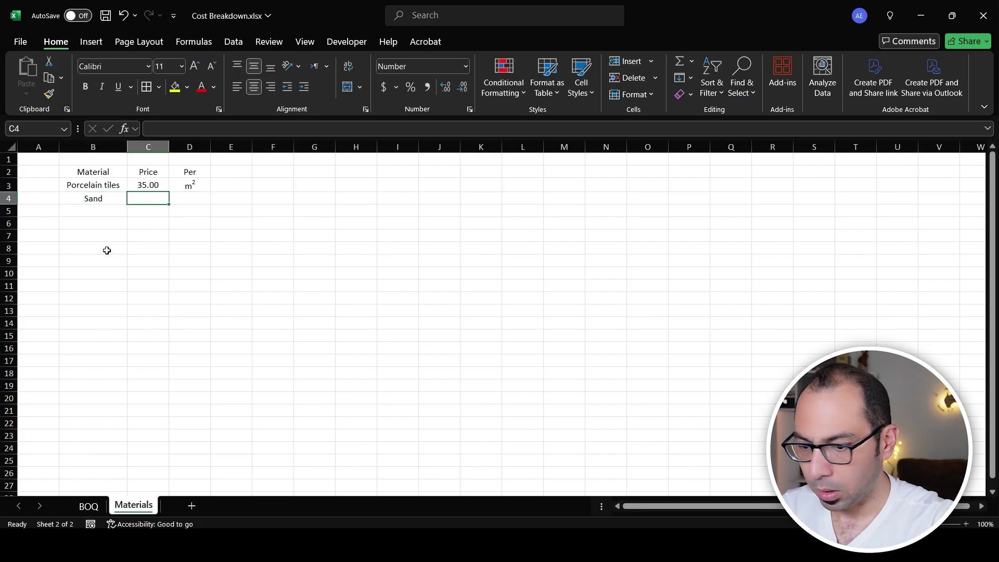
type("50")
key("Tab")
Copy the tile unit from D3 to D4, change it to m³, and save the workbook.
key("Up")
key("ctrl+c")
key("Down")
key("Return")
key("F2")
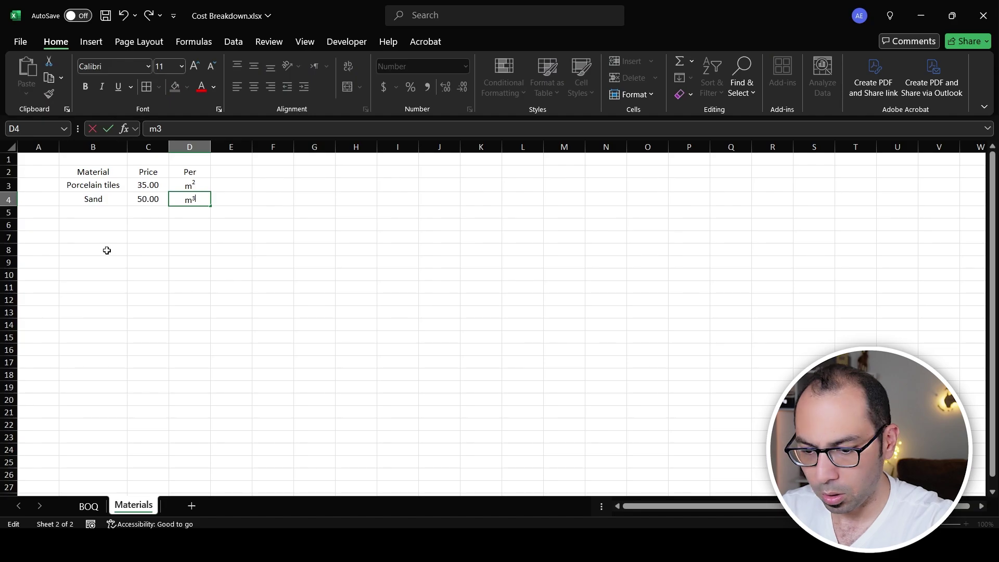
key("Return")
key("ctrl+s")
key("Left")
key("Left")
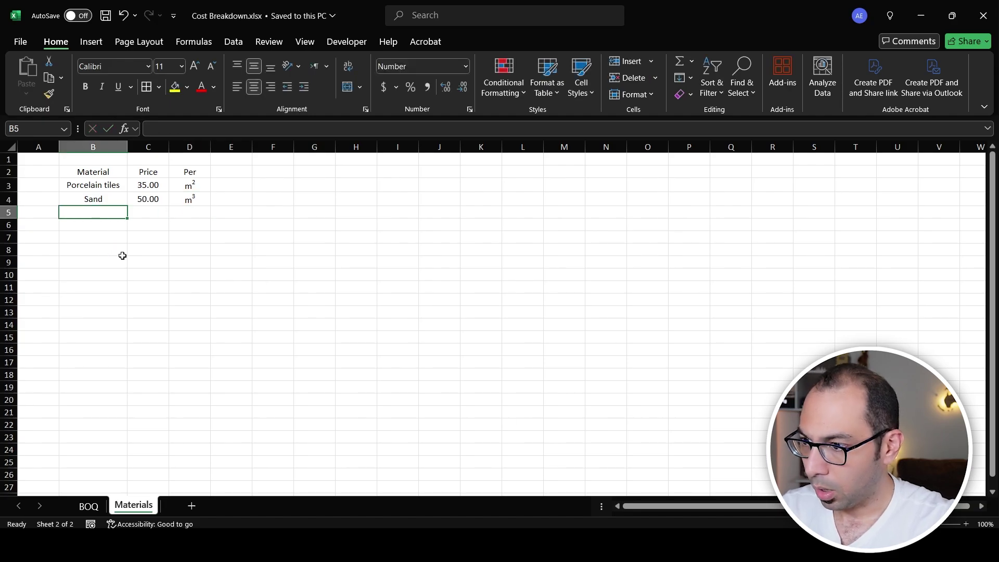
Add "Cement" in row 5 with a price of 14 per "Bag" and save the workbook.
type("C")
type("t")
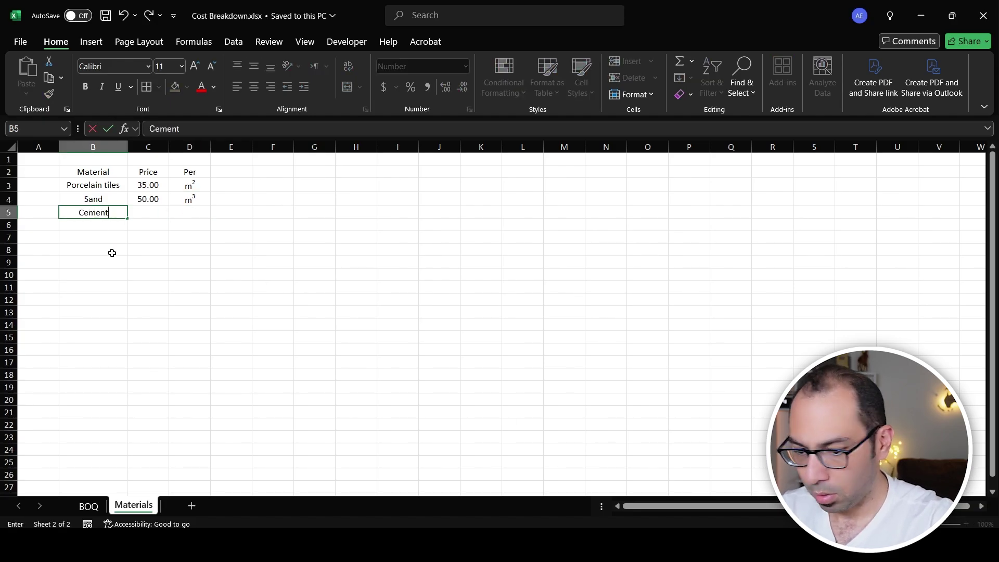
key("Tab")
type("14")
key("Tab")
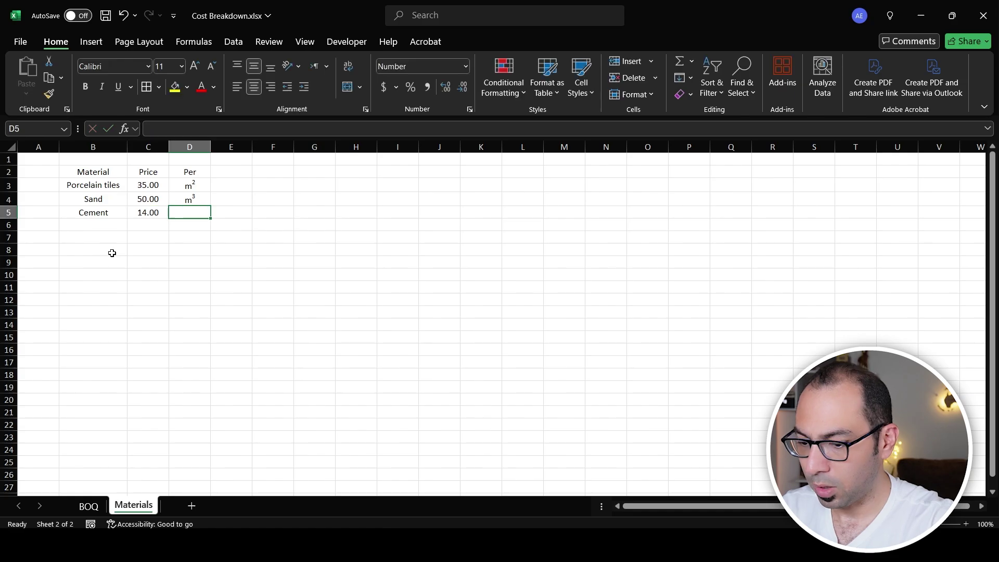
type("Bag")
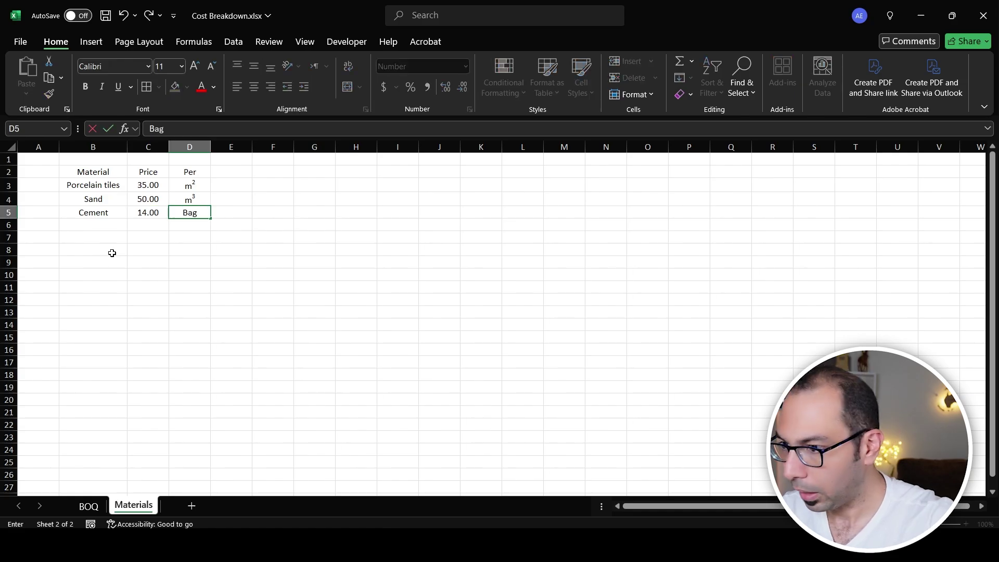
key("Return")
key("ctrl+s")
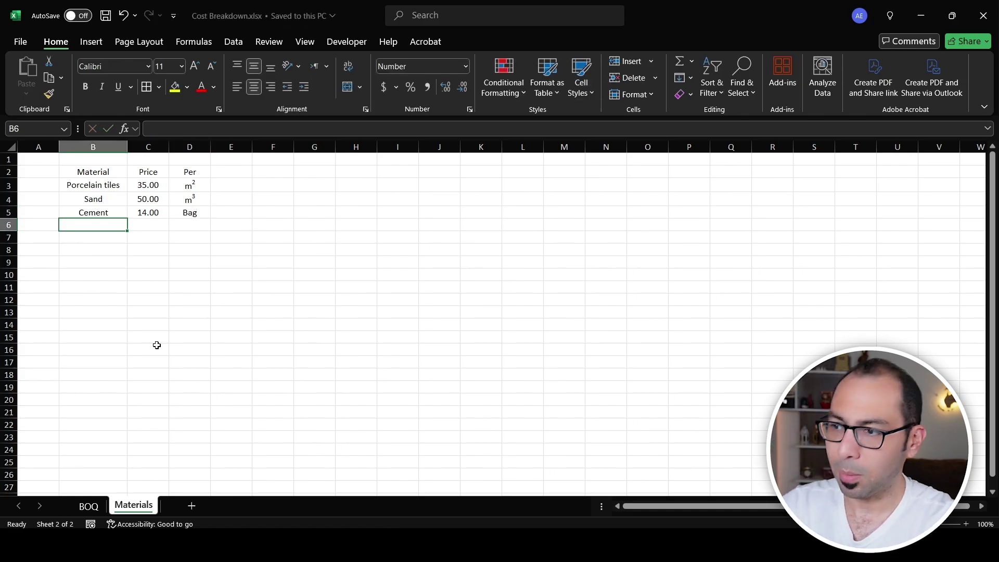
left_click(9, 186)
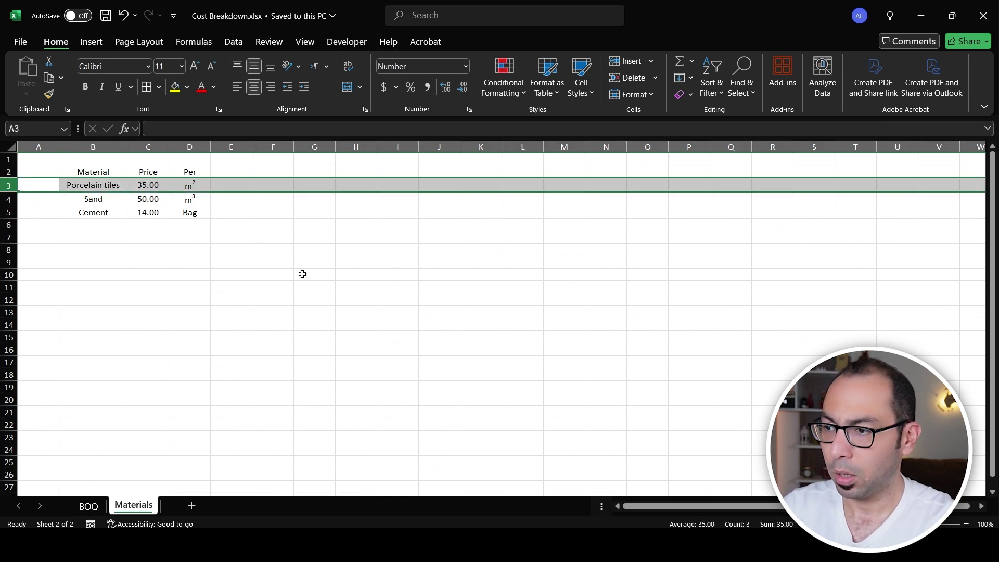
left_click(88, 507)
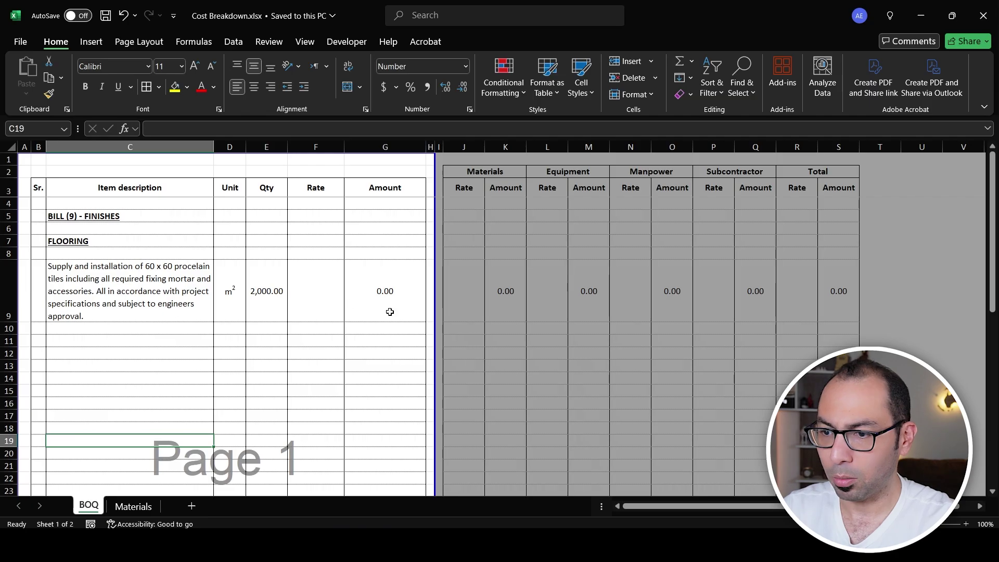
left_click(134, 506)
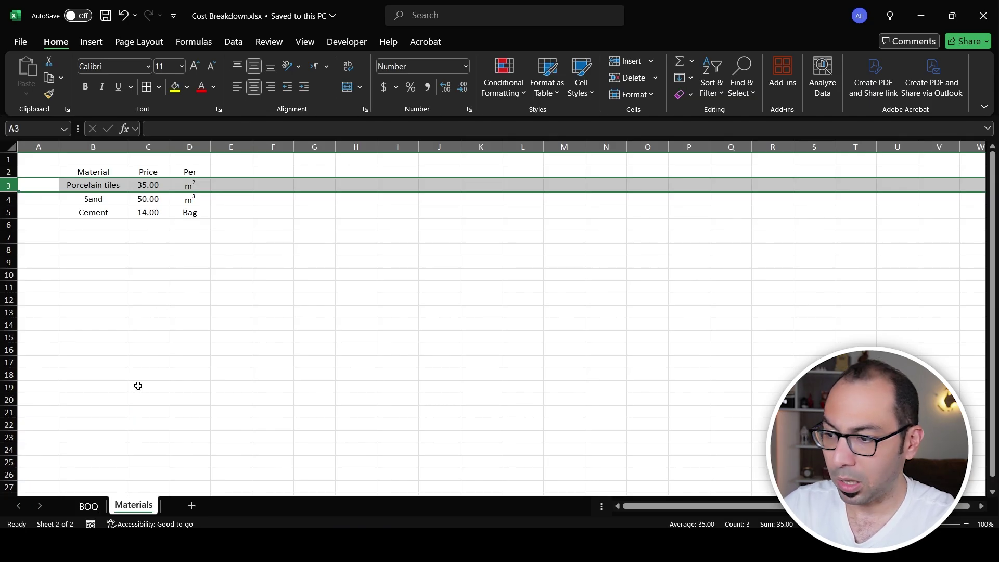
Add "Mortar" as a material in row 6 and copy the m³ unit from D4 to D6.
left_click(109, 228)
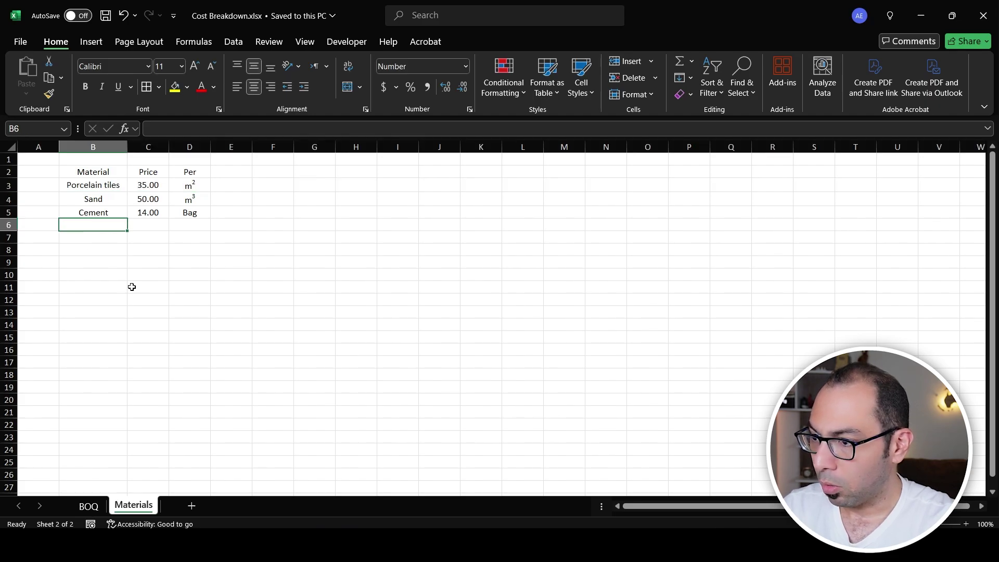
type("Mortar")
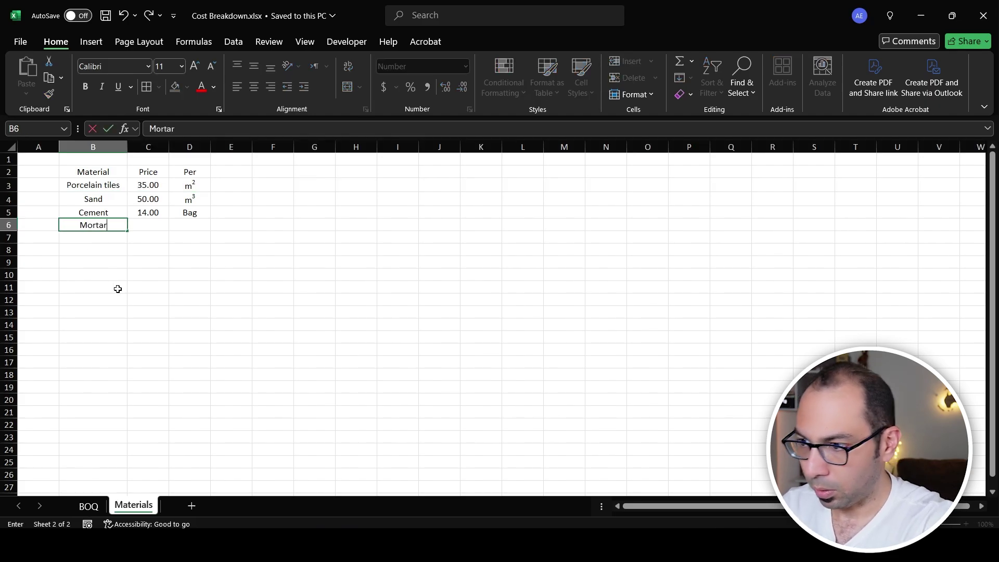
key("Tab")
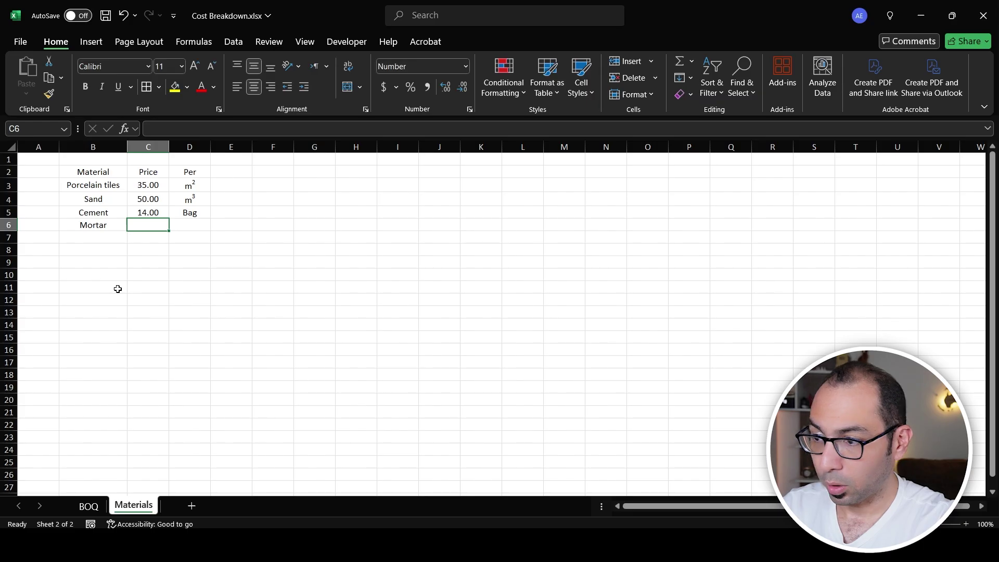
key("Right")
key("Up")
key("Up")
key("ctrl+c")
key("Down")
key("Down")
key("Return")
key("Left")
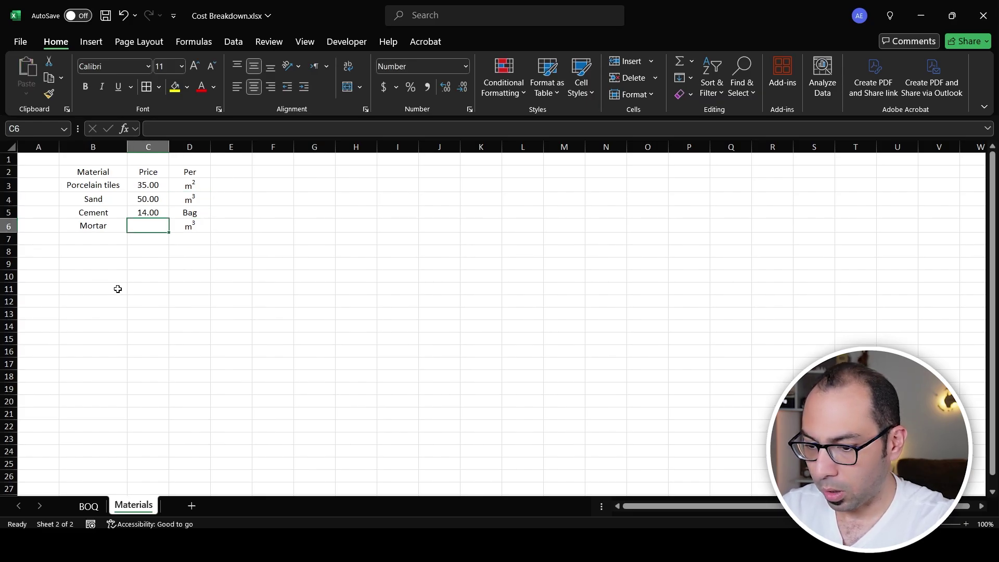
Enter the mortar price formula =C4+10*C5 in C6 and save the workbook.
type("=")
key("Up")
key("Up")
type("+")
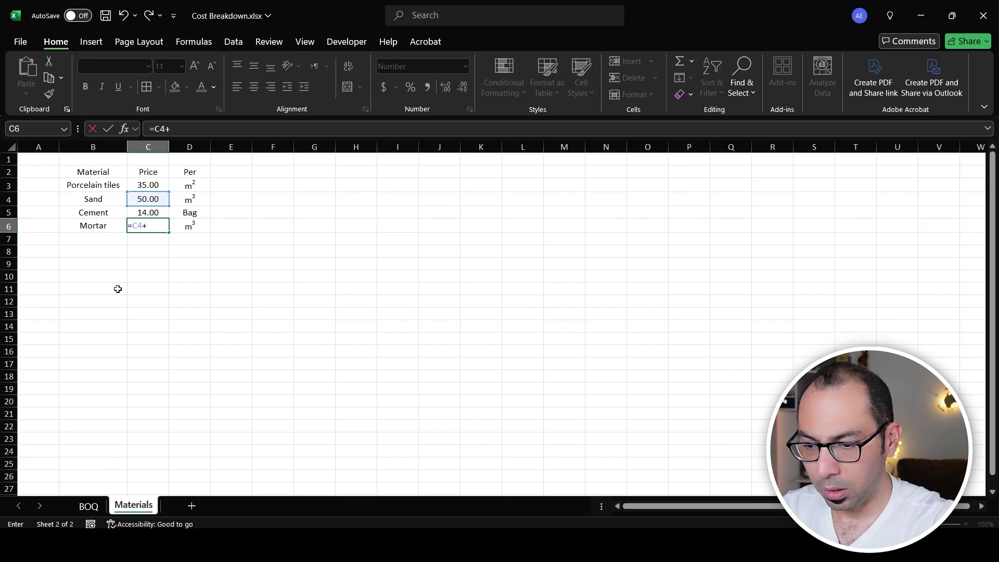
type("10*")
key("Up")
key("Return")
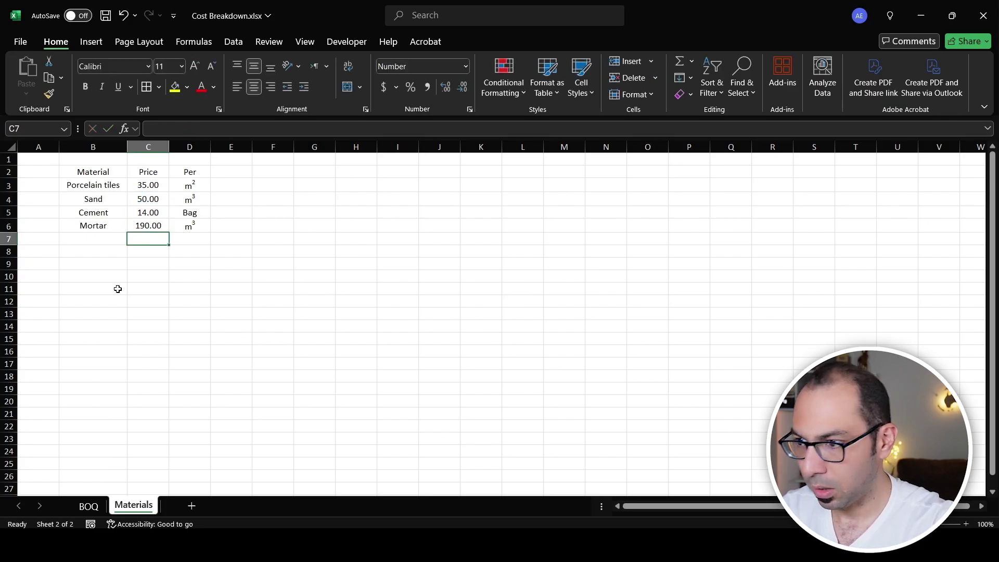
left_click(148, 225)
key("ctrl+s")
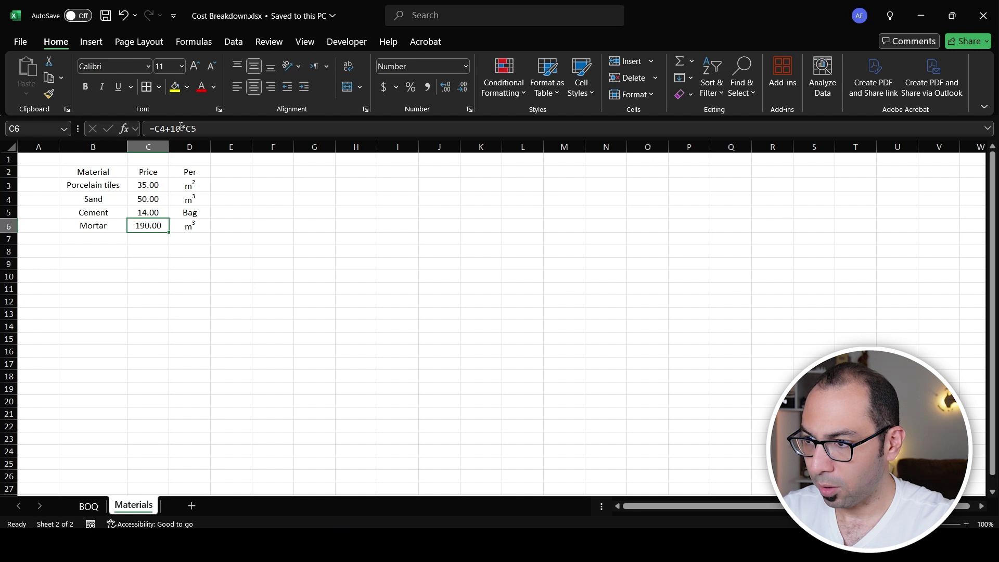
Change the cement bag multiplier in the mortar price formula in C6 to 7.
left_click(181, 128)
left_click_drag(180, 128, 170, 128)
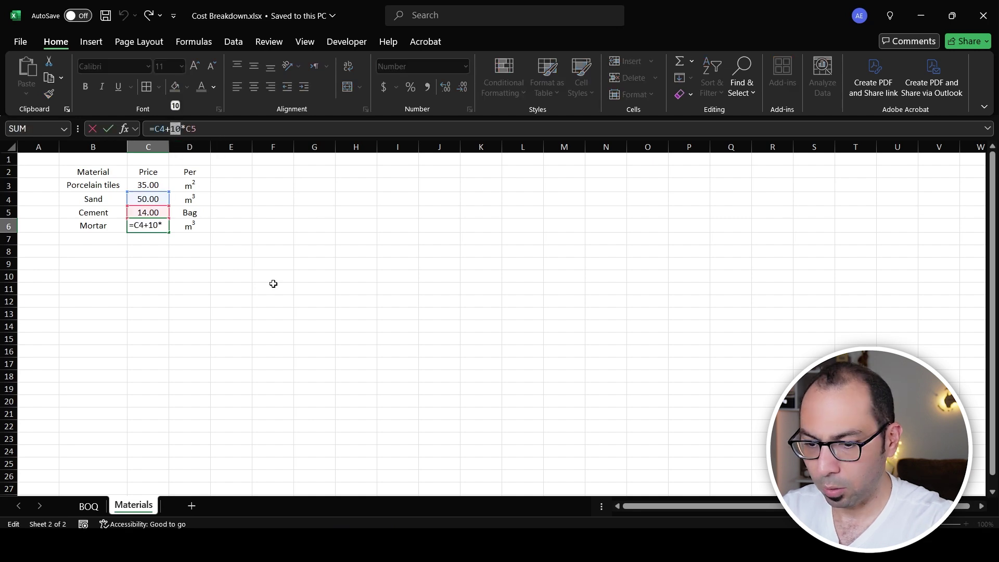
type("7")
key("Return")
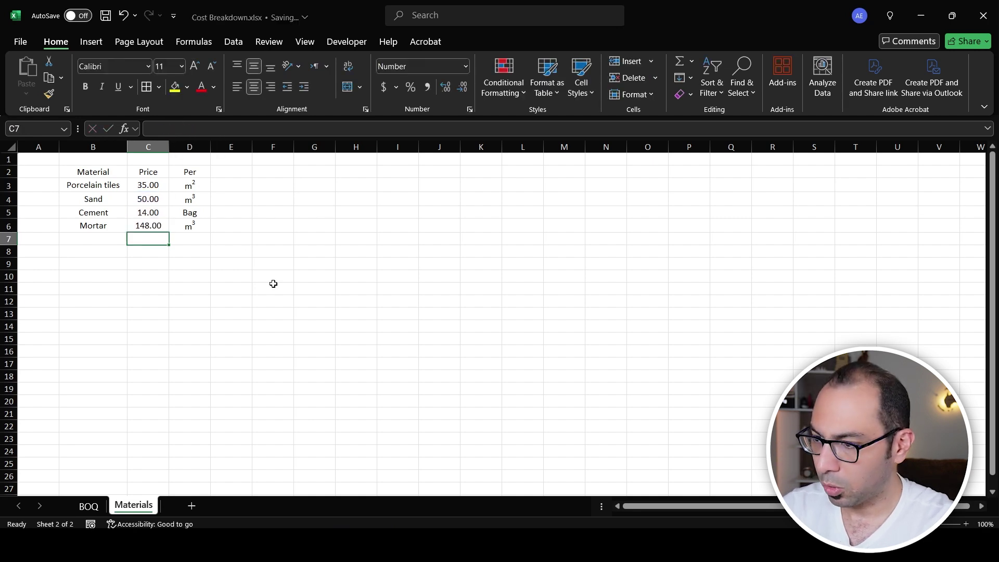
left_click(89, 240)
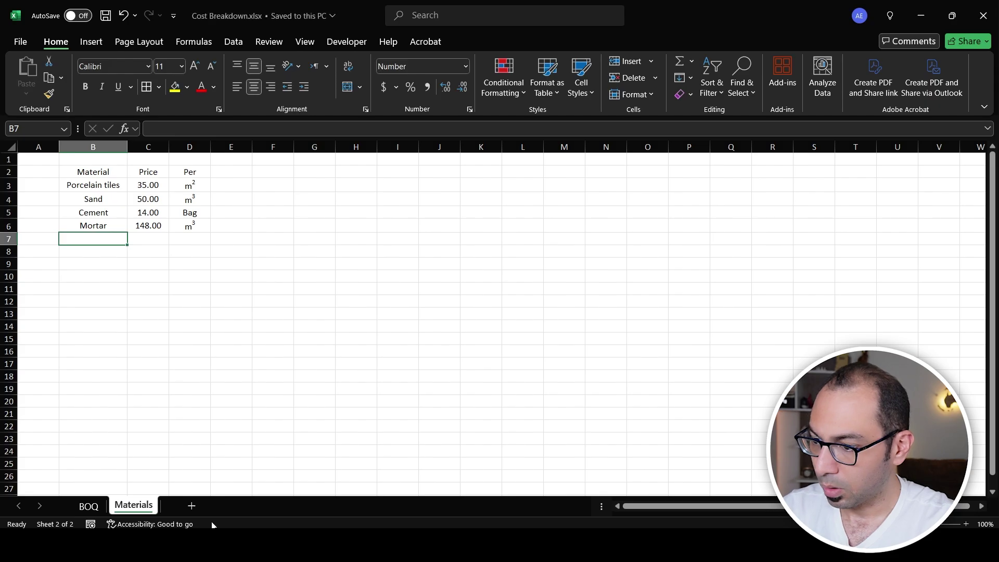
On the BOQ sheet, set the Materials rate in J9 to =Materials!C3*1.1 and save the workbook.
left_click(90, 510)
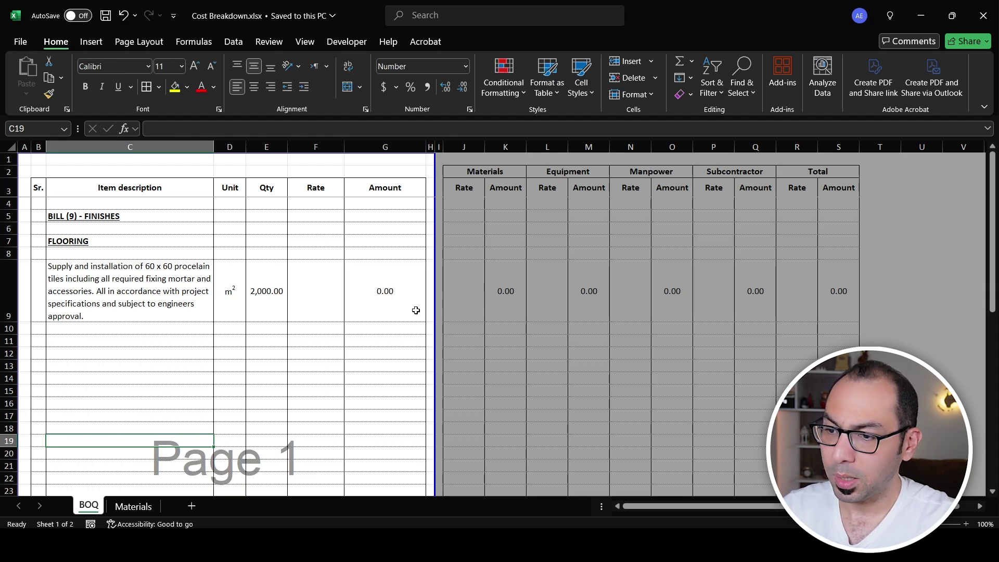
left_click(466, 291)
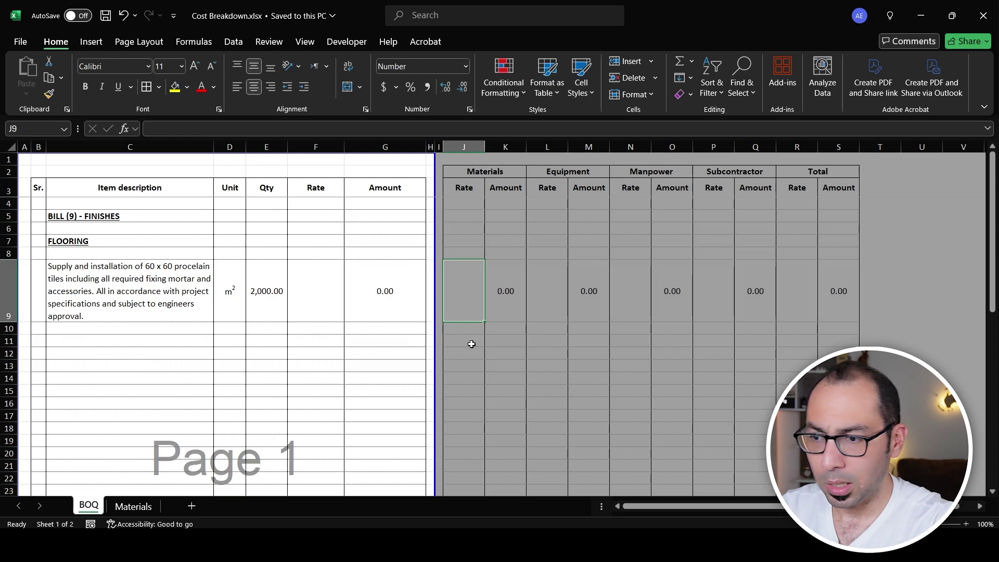
type("=")
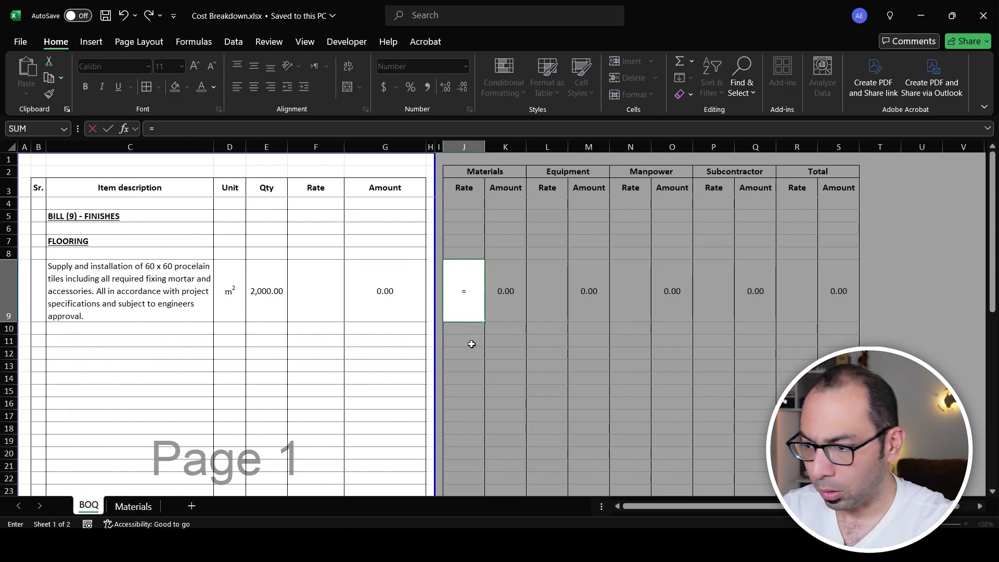
left_click(134, 506)
left_click(151, 185)
type("*")
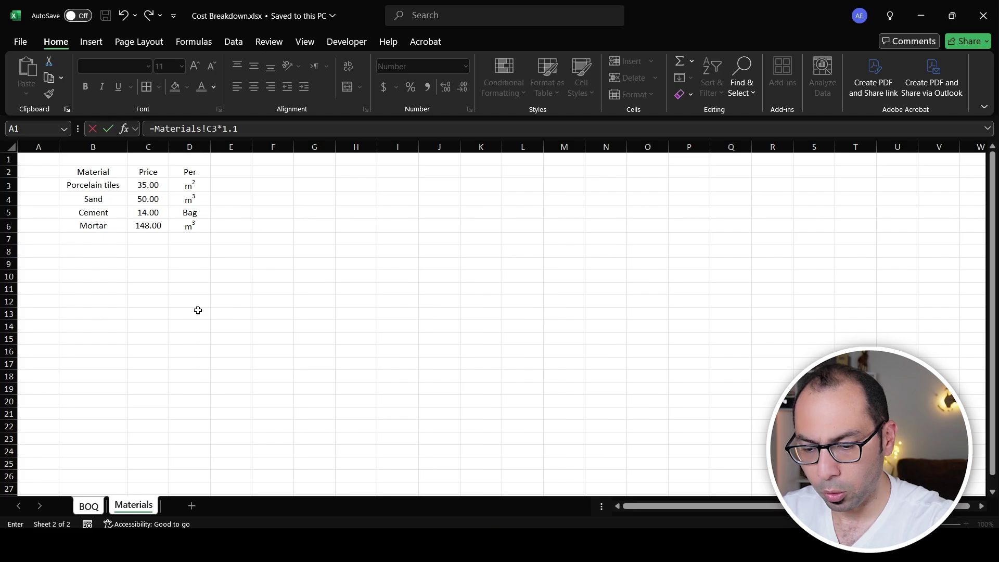
key("Return")
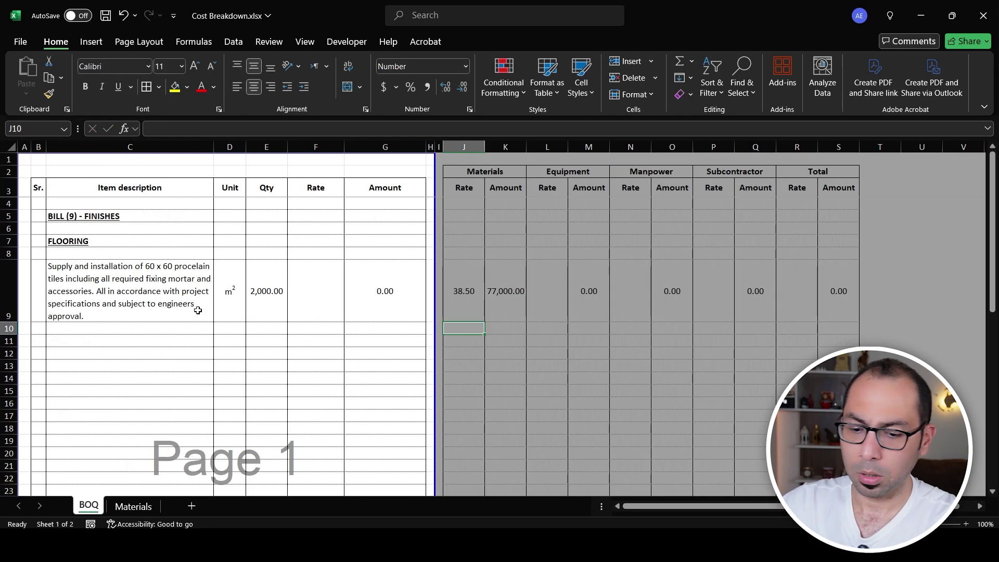
key("Up")
key("ctrl+s")
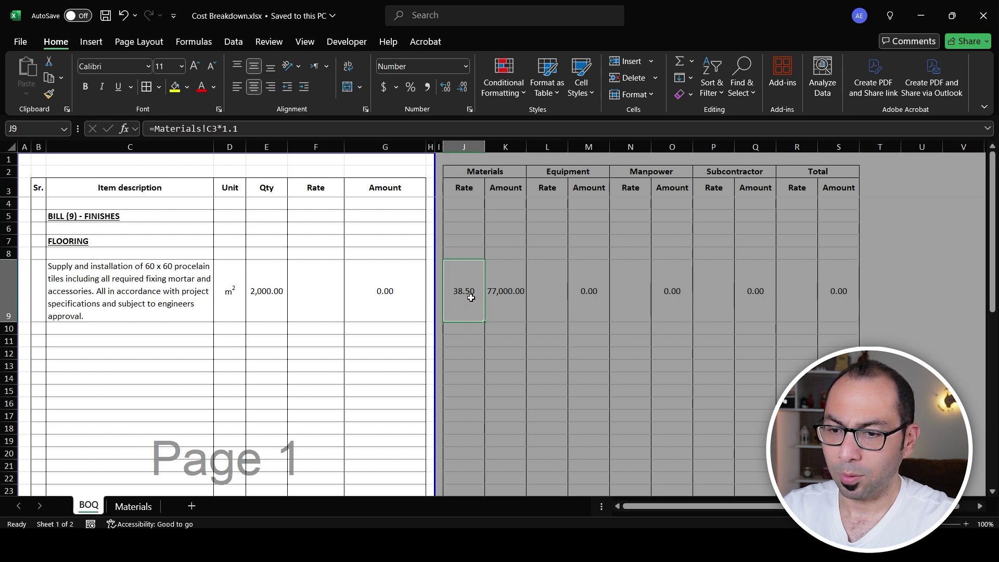
Set the Total rate in R9 to the sum of the four cost-type rates, =P9+N9+L9+J9.
left_click(797, 300)
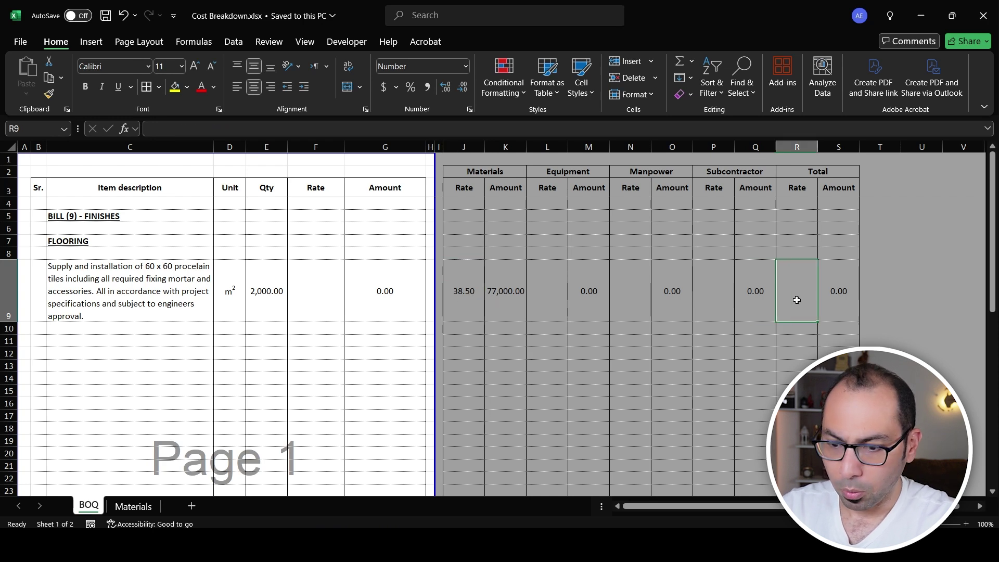
type("=")
left_click(708, 299)
type("+")
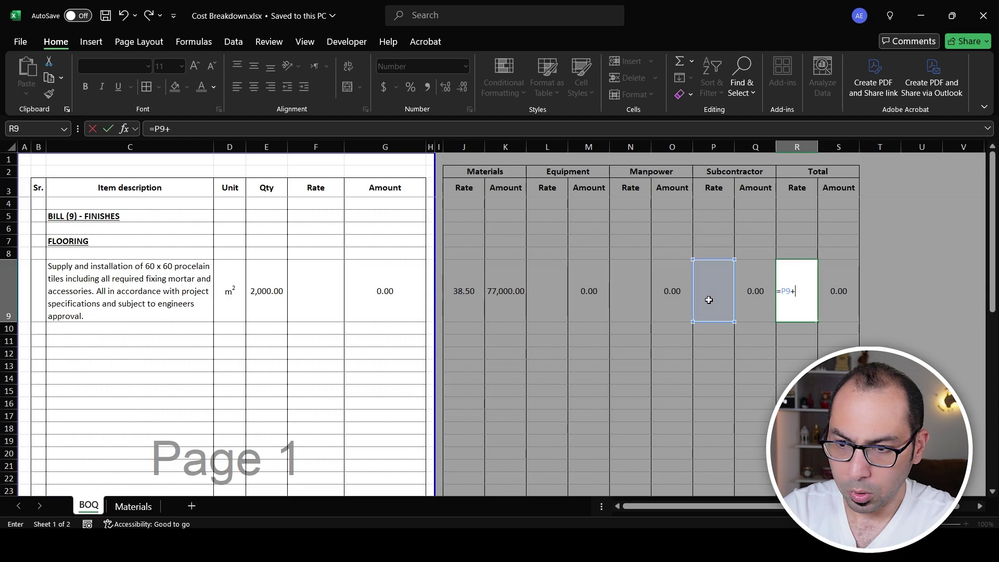
left_click(630, 291)
type("+")
left_click(546, 302)
type("+")
left_click(466, 303)
key("Return")
Enter =CEILING.MATH((1+T9)*R9) in F9 as the flooring item's rounded-up rate.
left_click(340, 314)
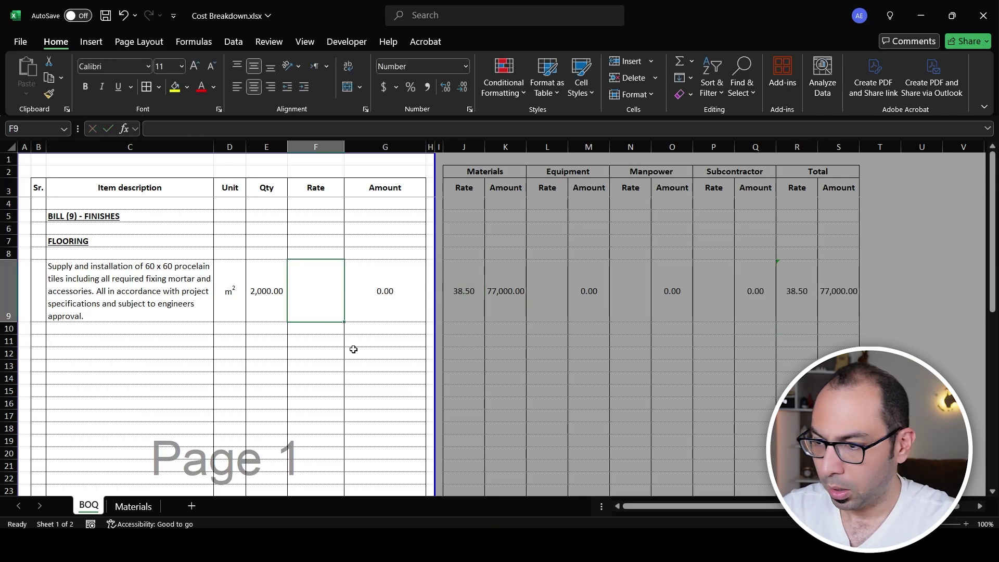
type("=ce")
key("Tab")
type("(1")
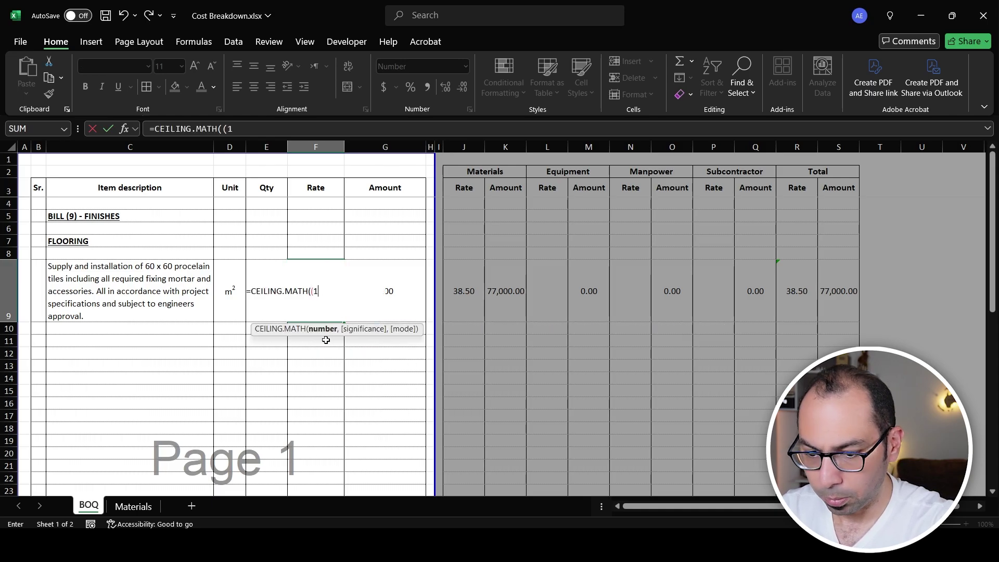
type("+")
left_click(872, 285)
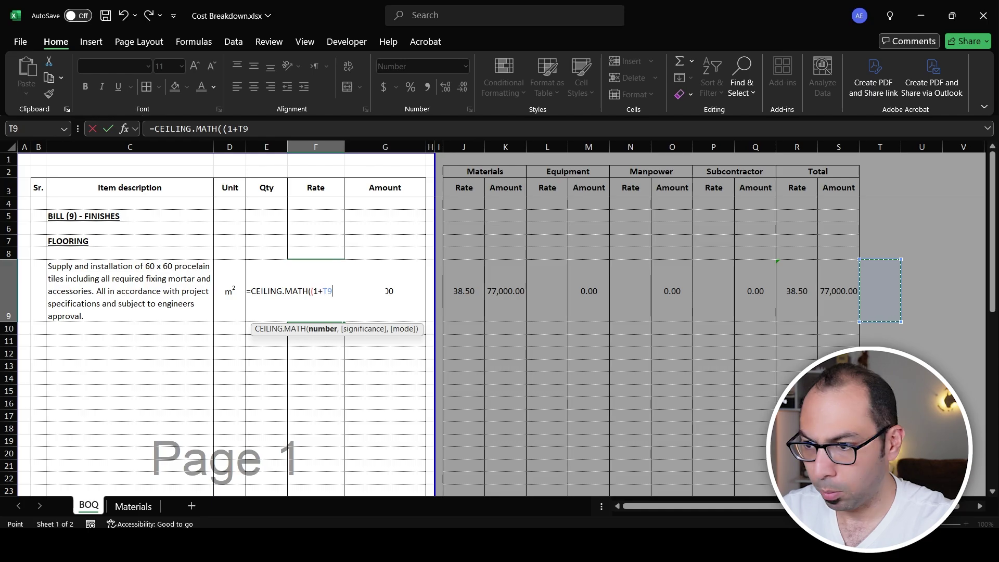
type(")")
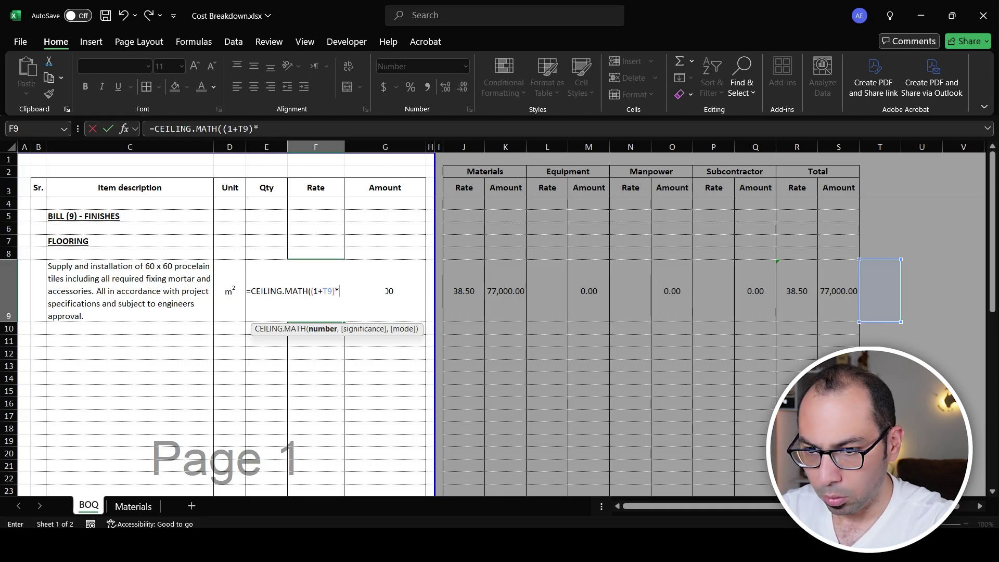
type("*")
left_click(798, 290)
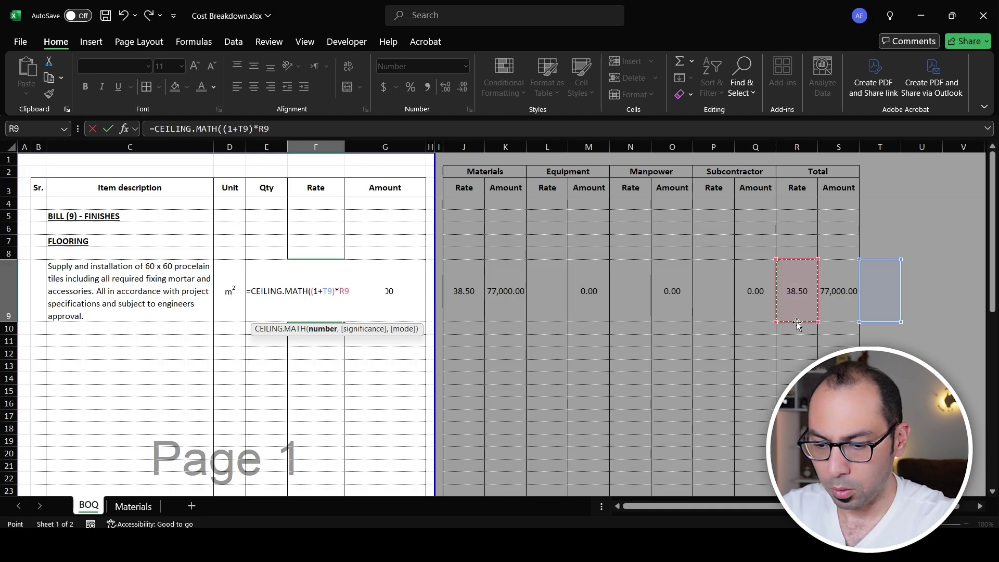
type(")")
key("Return")
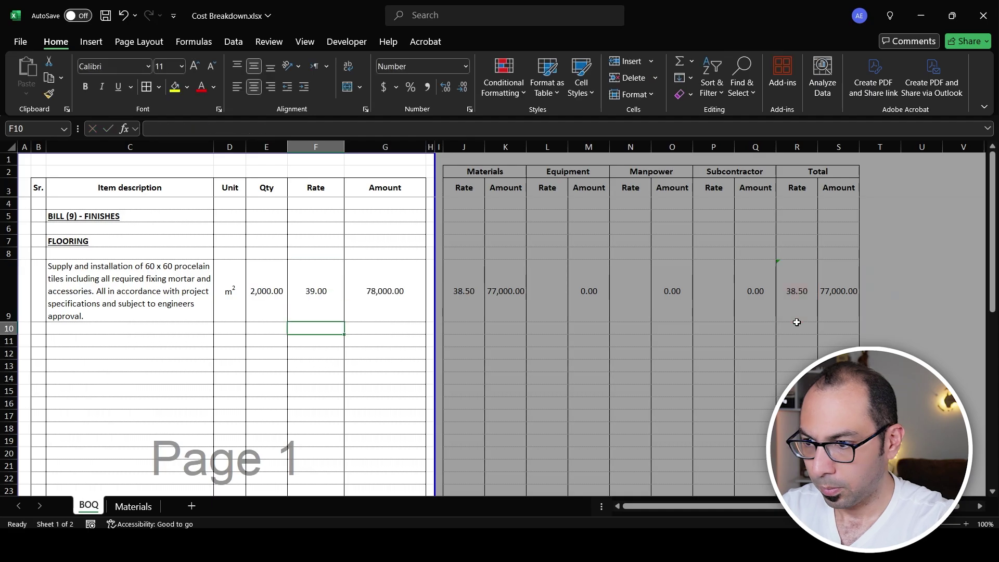
Format column T as Percentage and enter 25% in T9 beside the item's total.
left_click(886, 290)
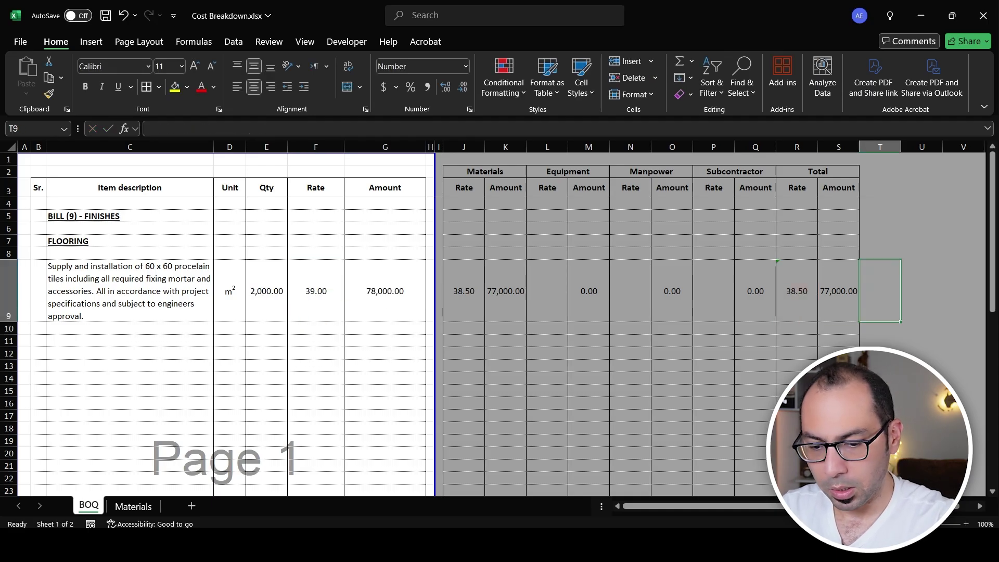
type("25")
key("Return")
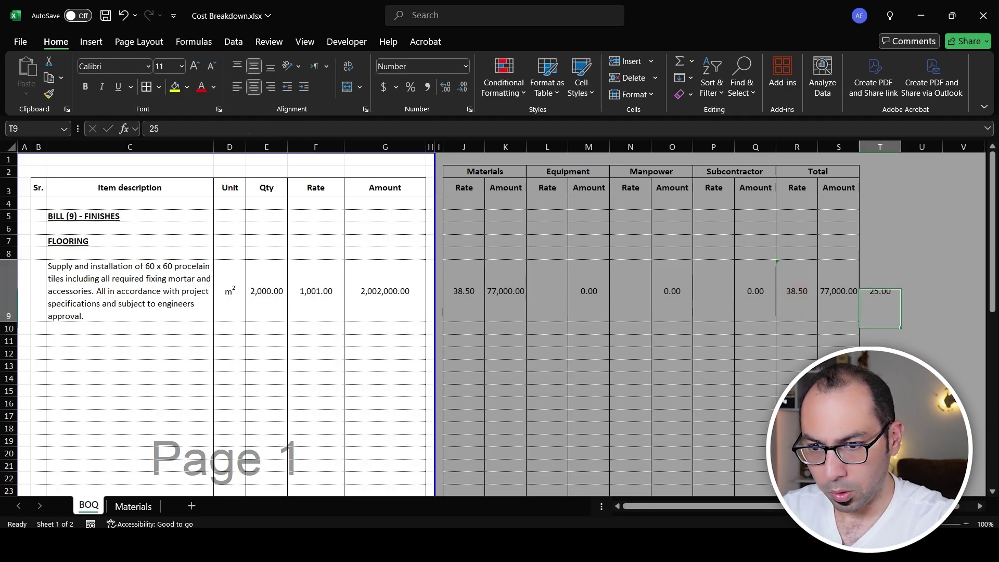
left_click(879, 147)
left_click(410, 86)
left_click(882, 287)
double_click(886, 285)
key("BackSpace")
key("BackSpace")
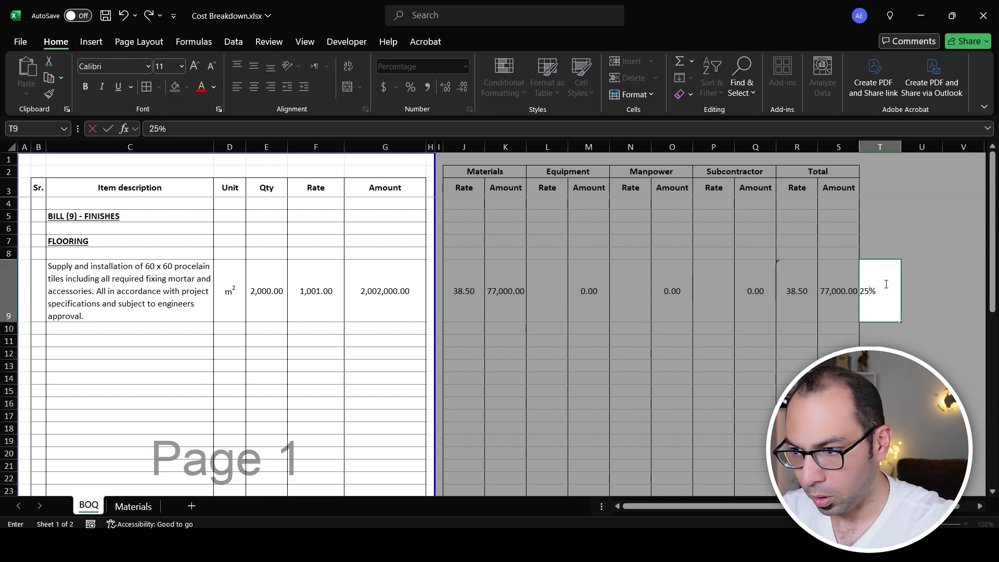
key("Return")
left_click(885, 287)
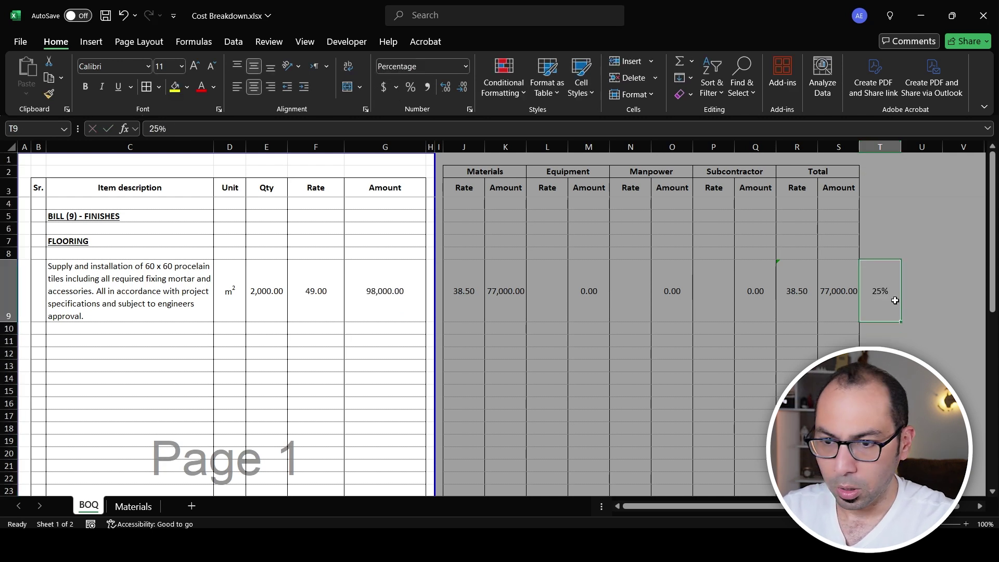
Add the heading % in T3 above the flooring item's percentage.
left_click(317, 287)
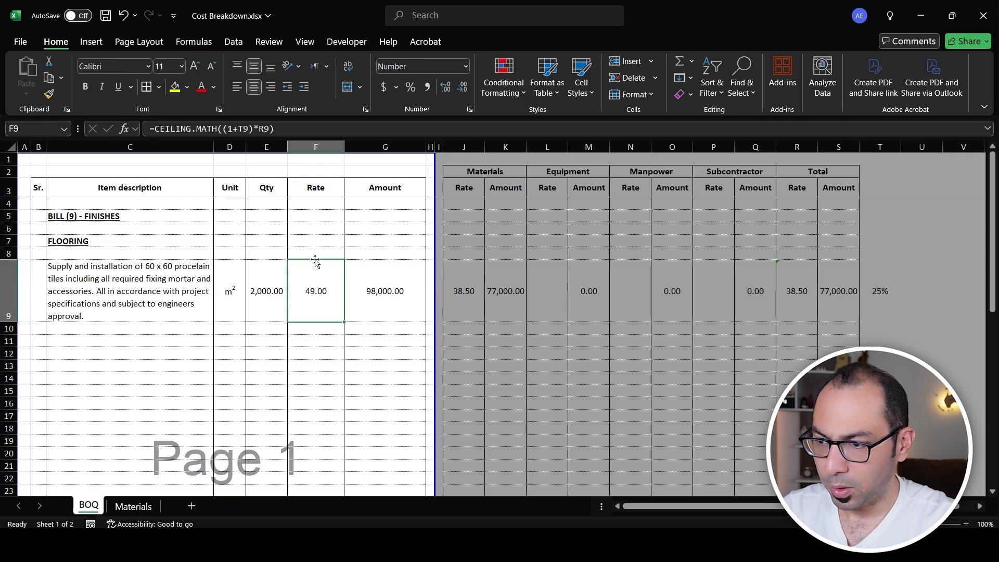
left_click(796, 289)
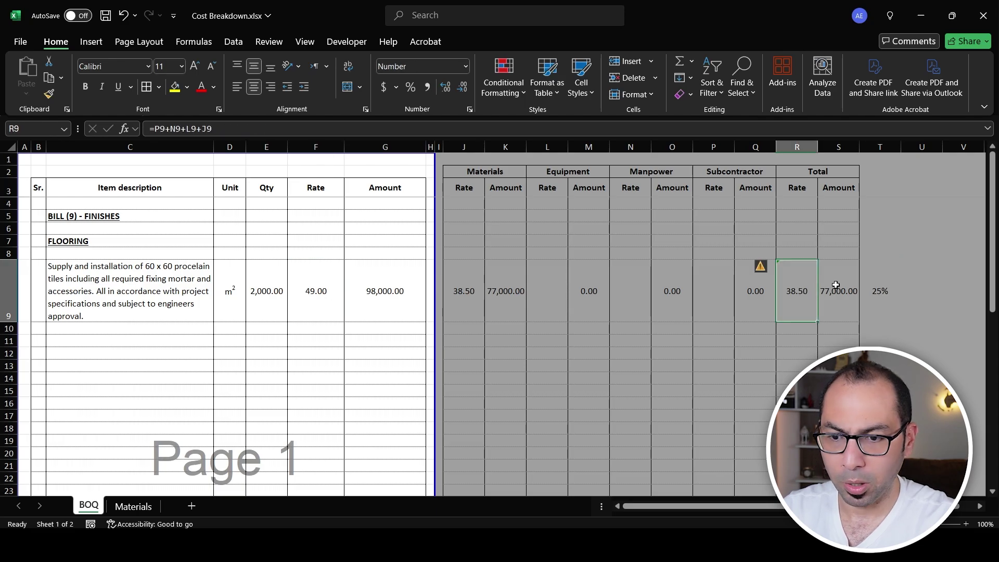
left_click(885, 191)
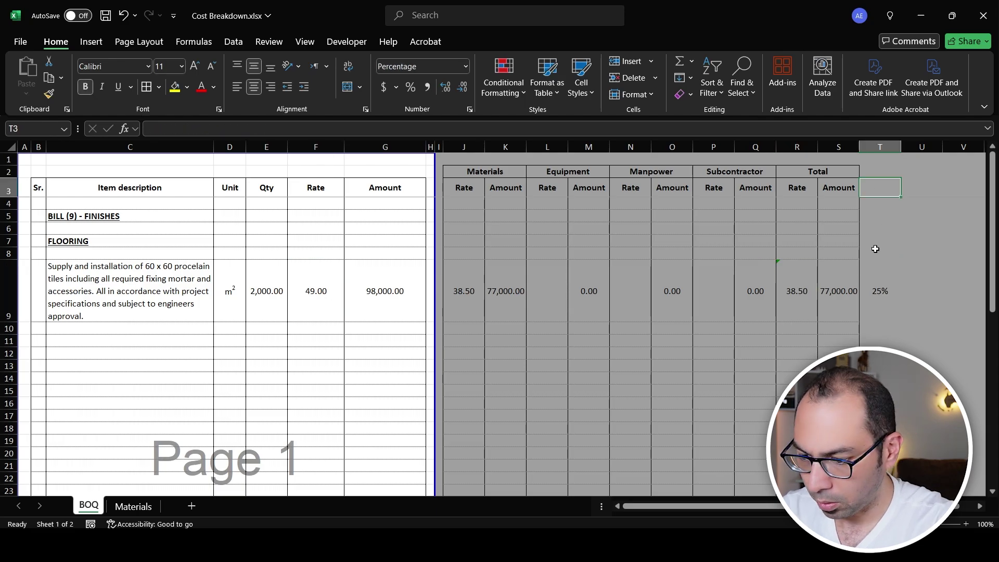
type("%")
left_click(875, 249)
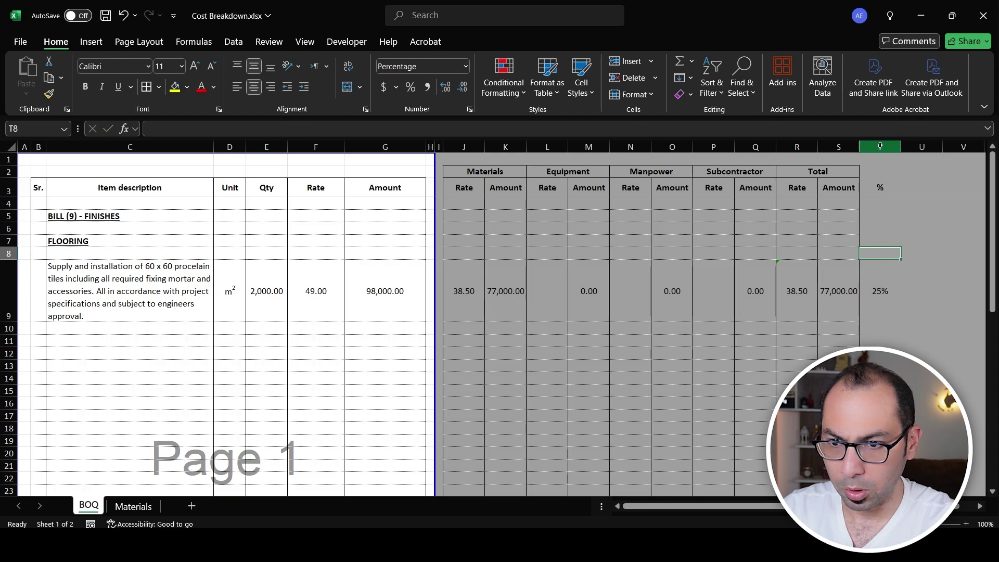
left_click(880, 146)
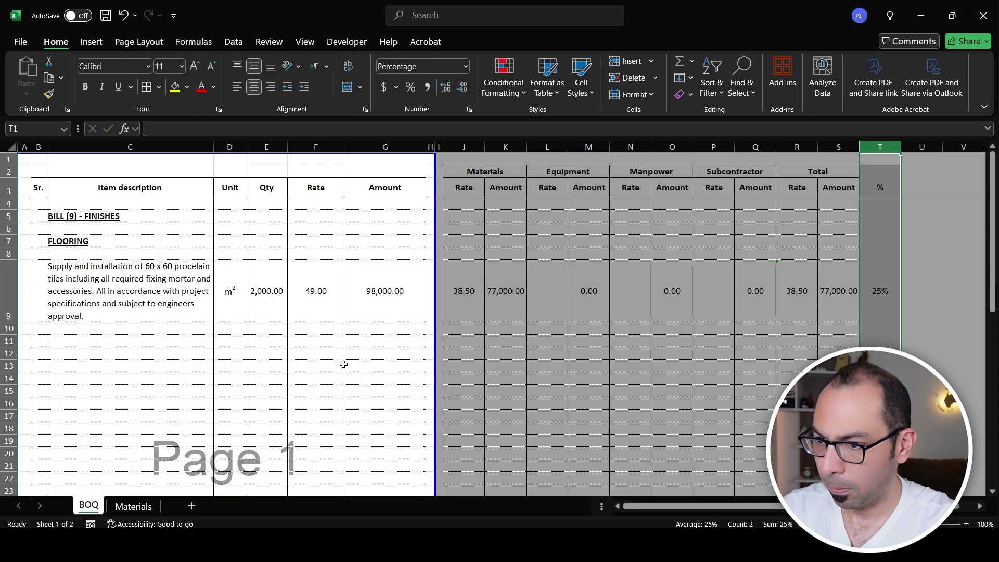
Add the sand cost to the Materials rate in J9 by appending +0.07*Materials!C4*1.25*1.05 to its formula.
left_click(459, 290)
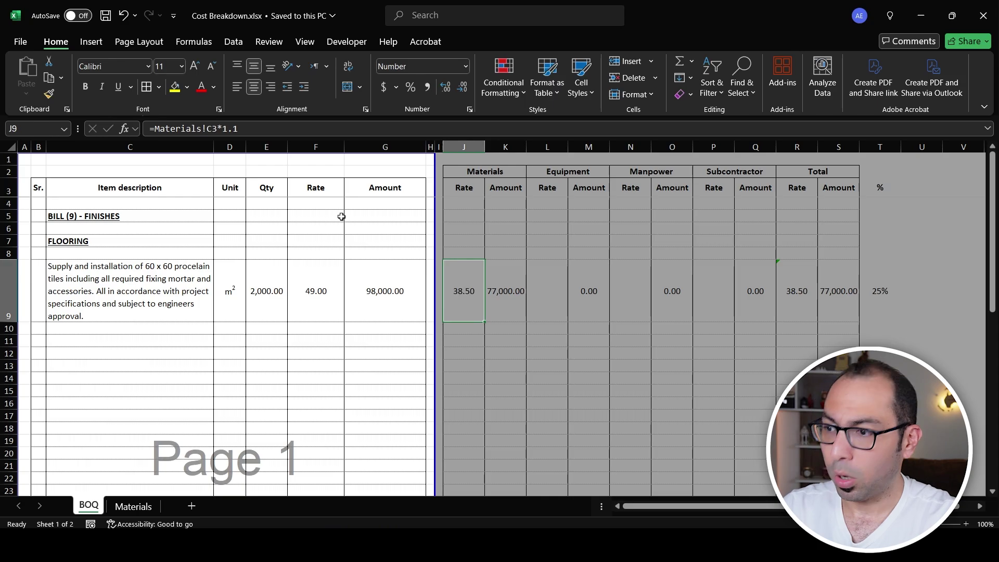
left_click(253, 129)
type("+")
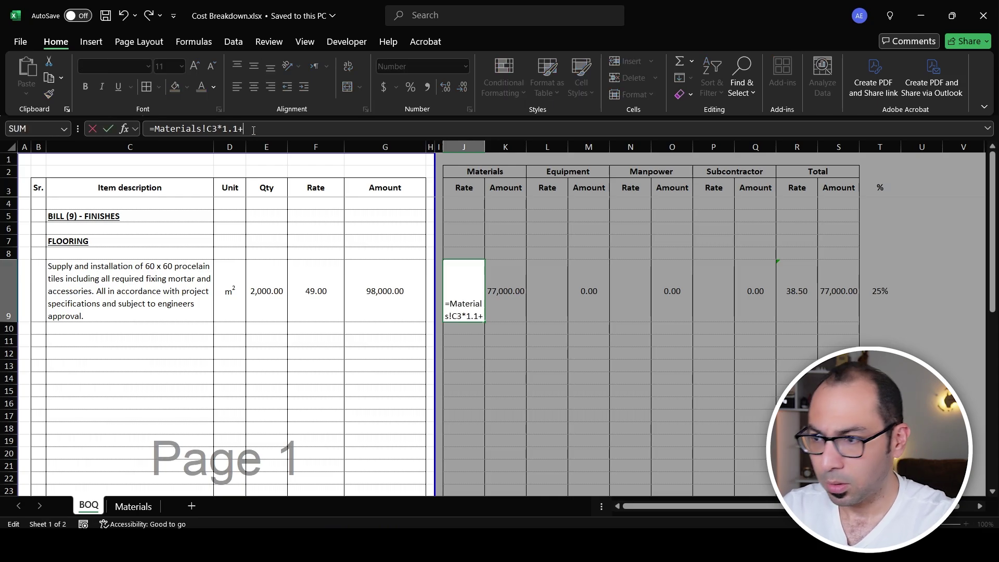
type(".07")
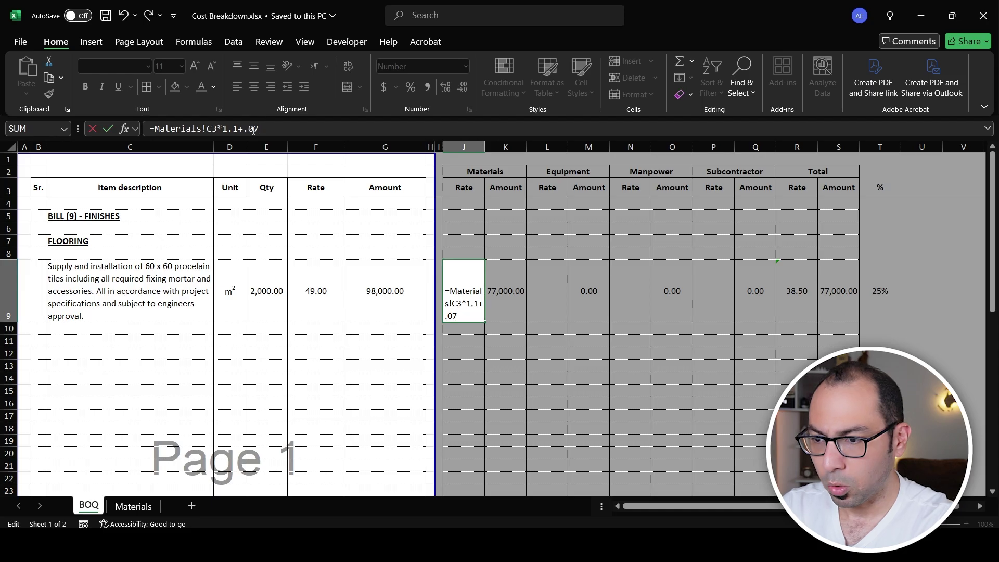
type("*")
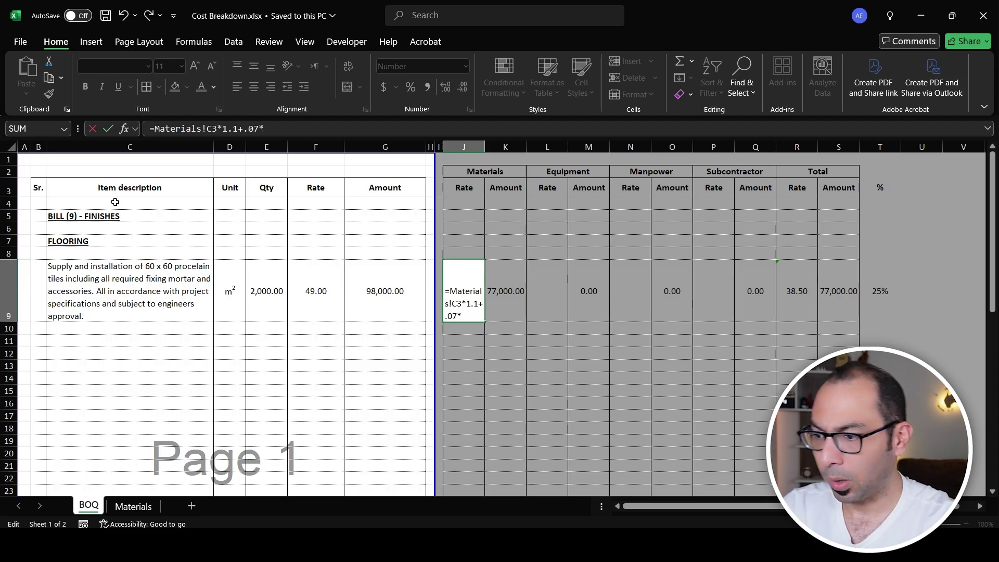
left_click(135, 506)
left_click(154, 202)
type("*1.25")
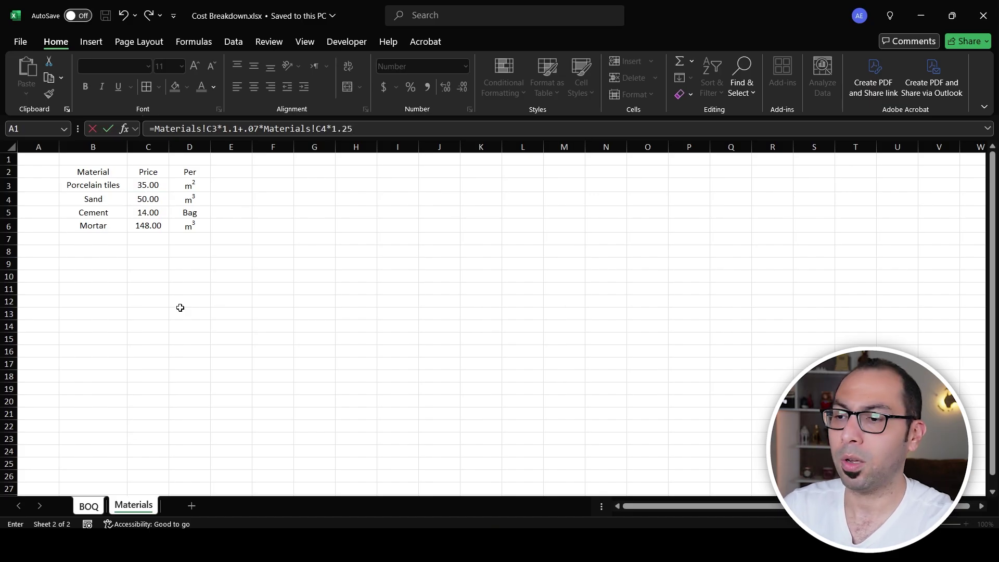
type("*1")
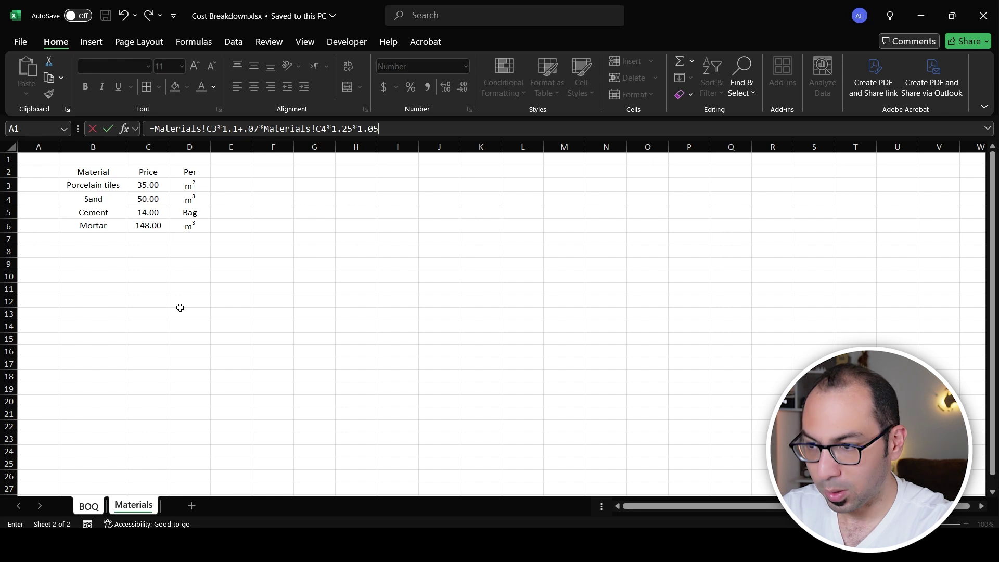
type(".05")
key("Return")
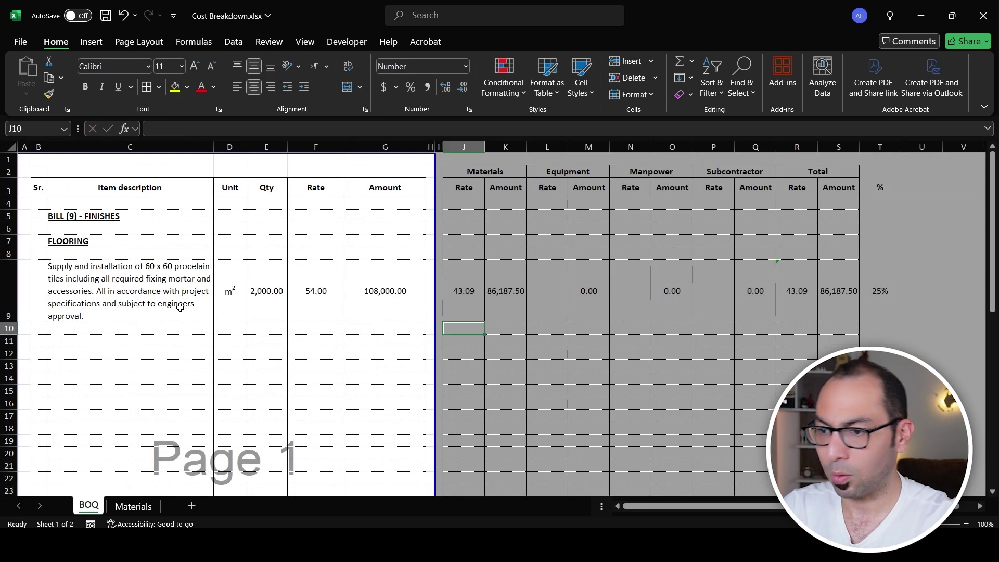
Add the mortar cost to the Materials rate in J9 by appending +0.02*Materials!C6*1.1 to its formula.
left_click(462, 290)
left_click(156, 128)
left_click_drag(156, 128, 239, 132)
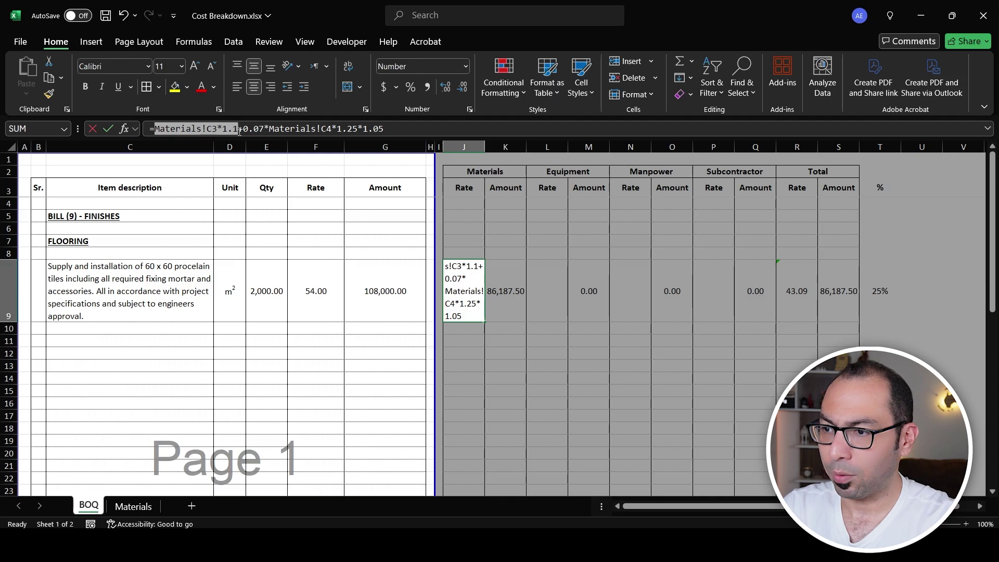
left_click(242, 129)
left_click_drag(243, 129, 385, 131)
left_click(396, 128)
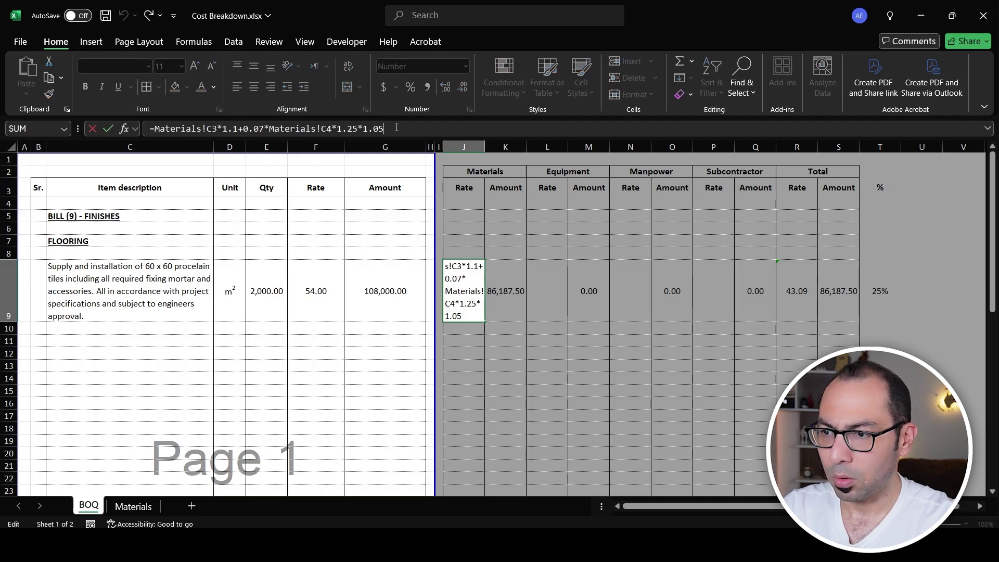
type("+.02")
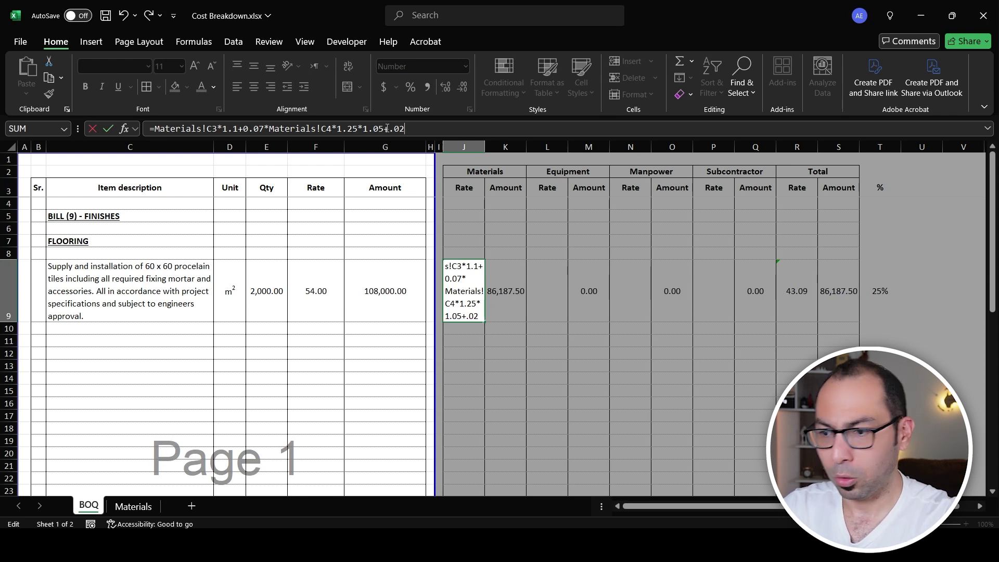
type("*")
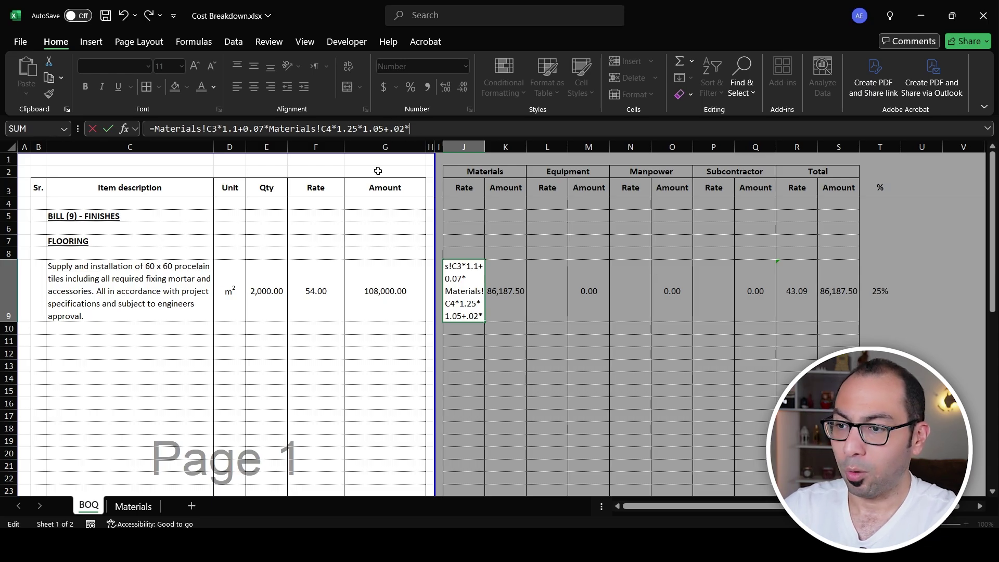
left_click(133, 505)
left_click(150, 225)
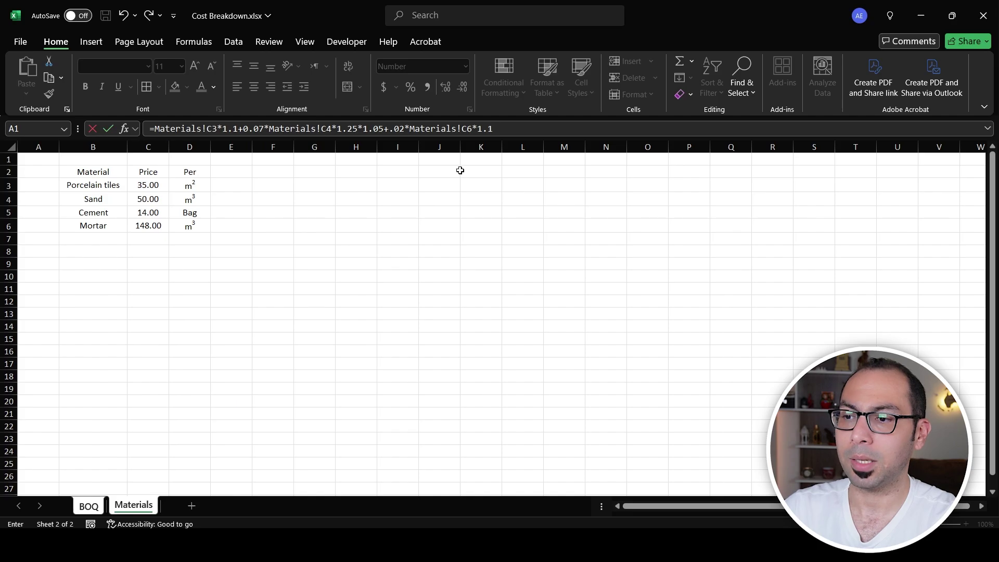
key("Return")
Append the fixed allowances +3+2 to the Materials rate formula in J9 on the BOQ sheet.
left_click(474, 291)
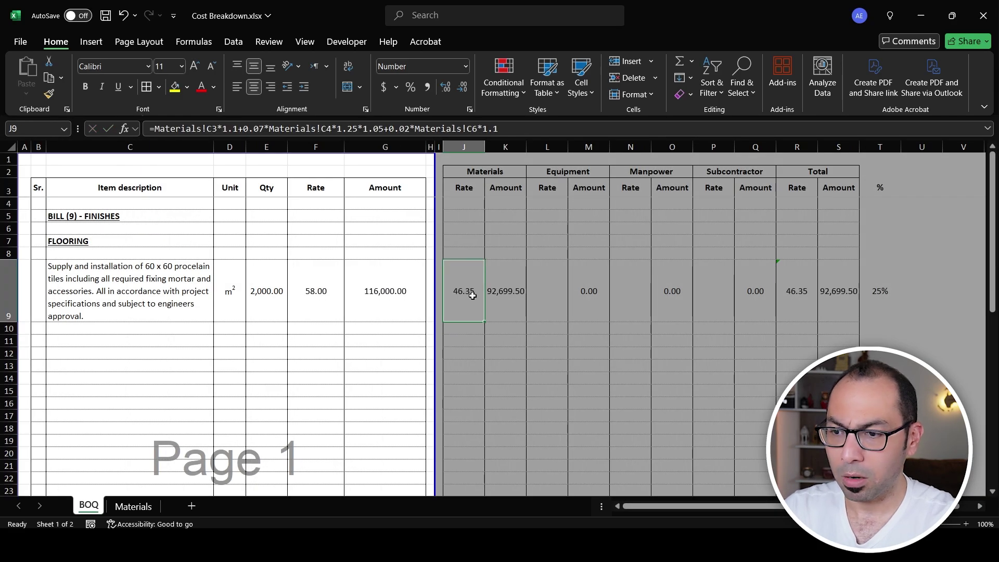
left_click(134, 506)
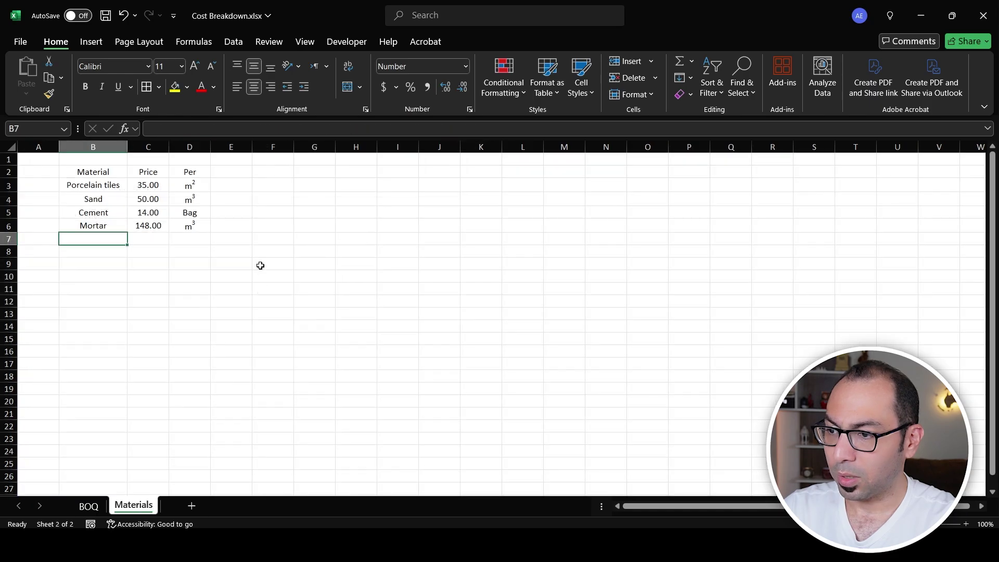
left_click(153, 186)
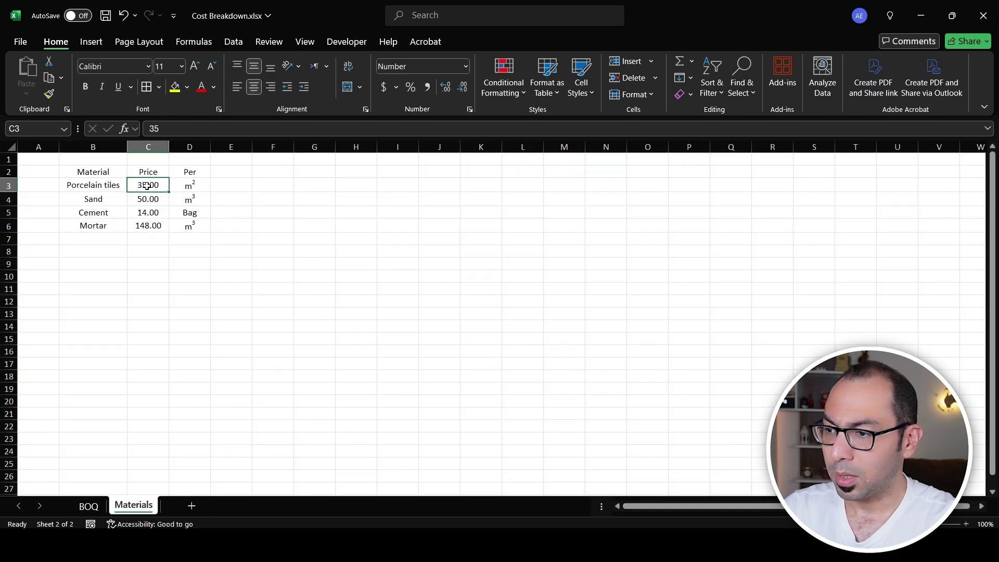
left_click(89, 506)
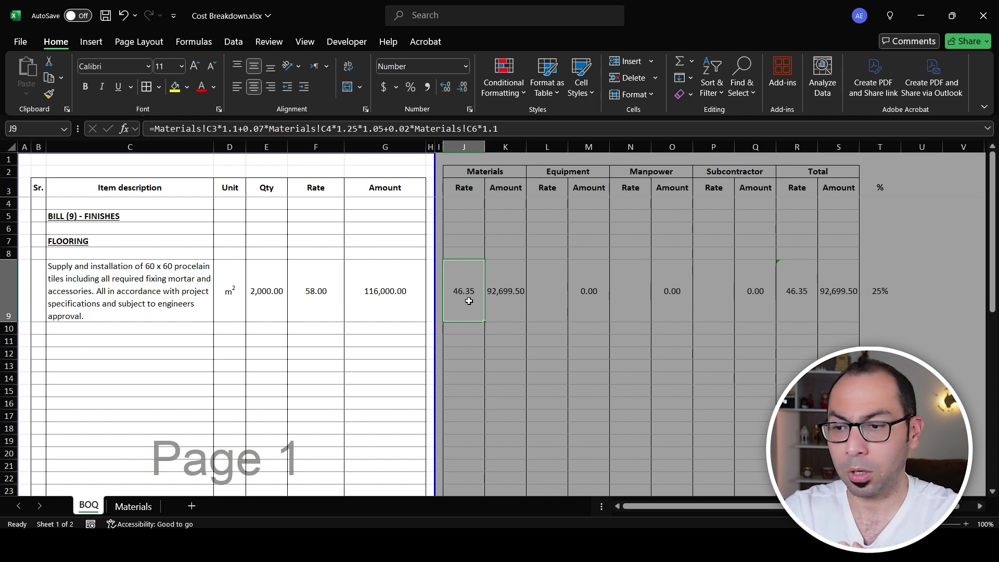
left_click(518, 133)
type("+")
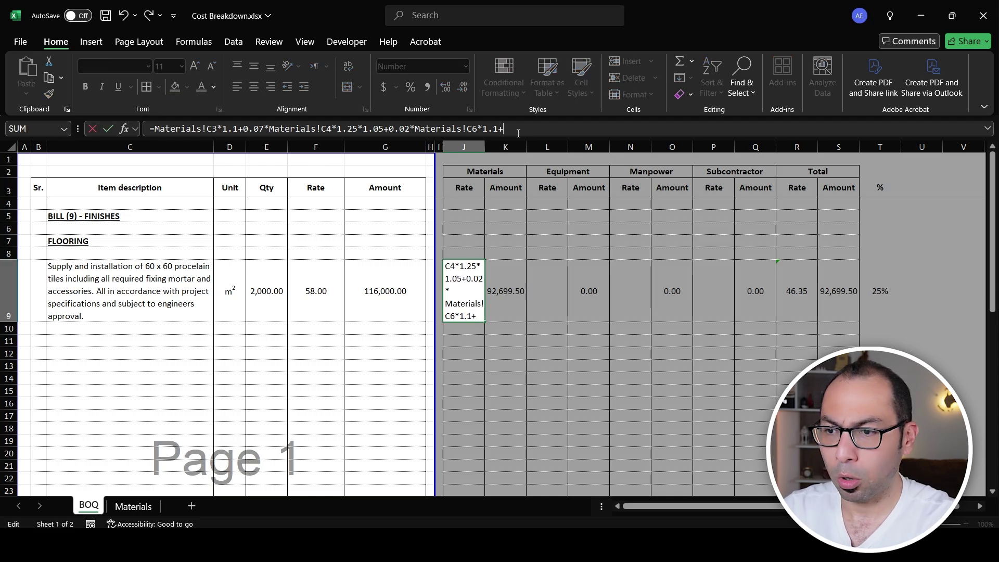
type("3+")
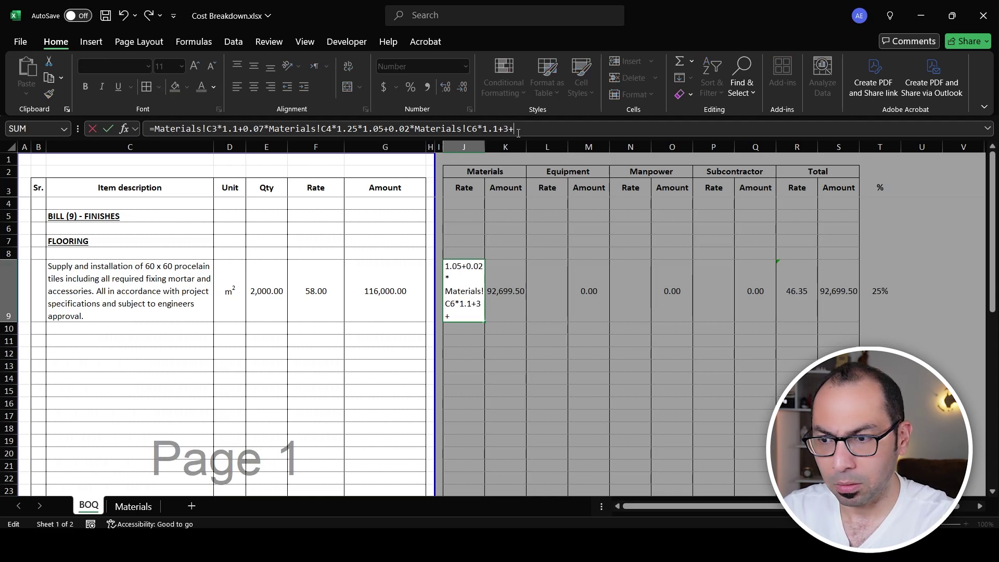
type("2")
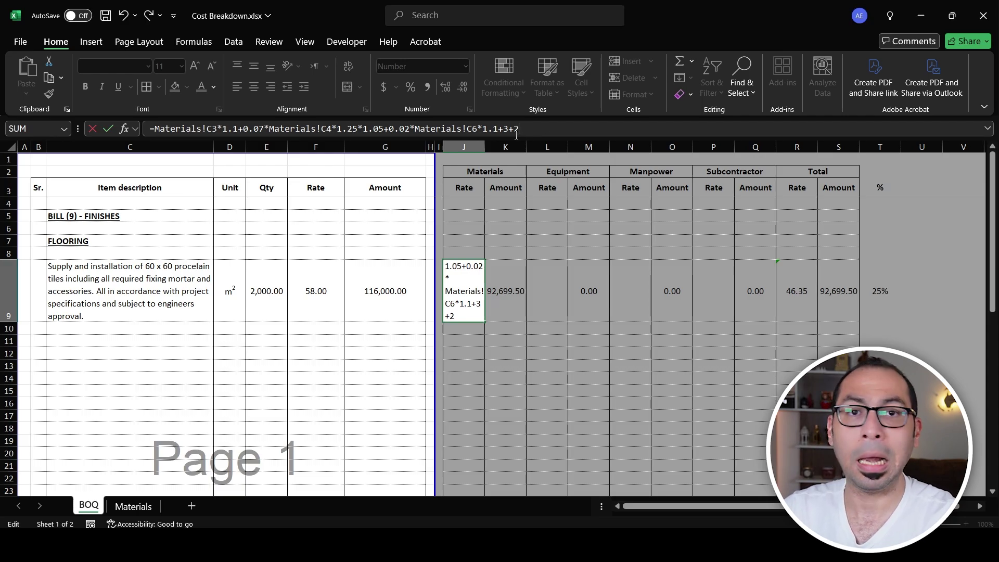
key("Return")
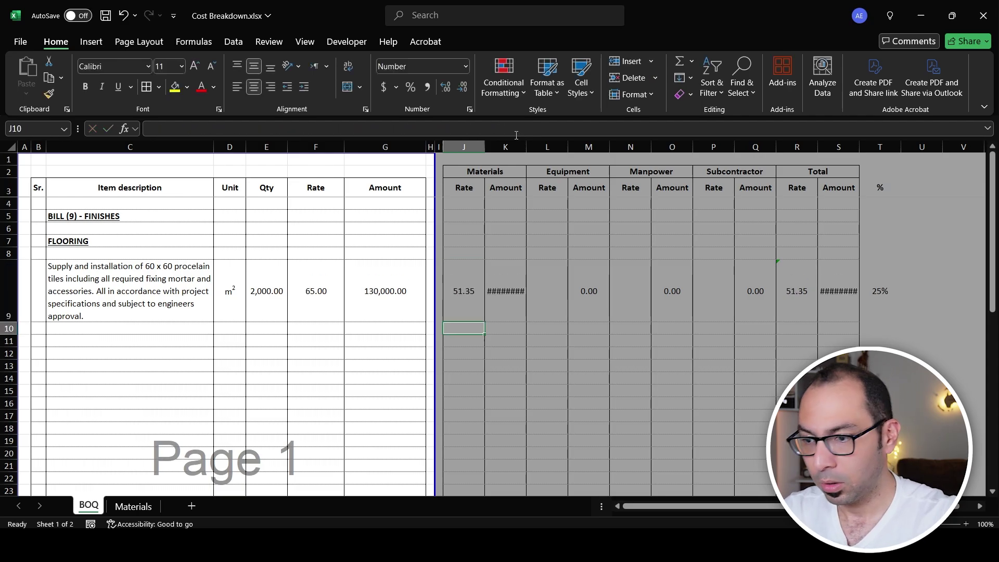
Widen the Materials Amount column K so that its value fits.
left_click_drag(524, 145, 531, 146)
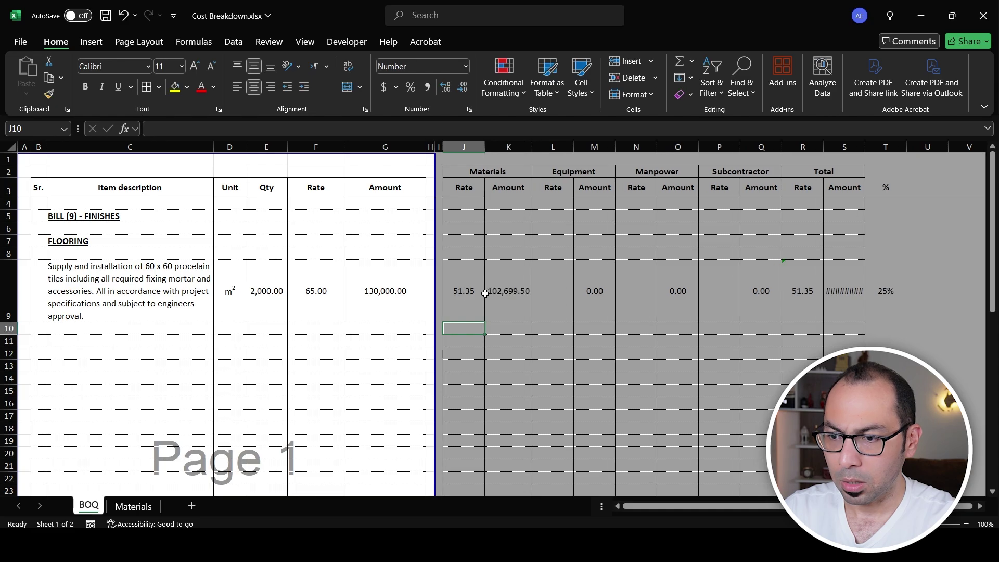
left_click(458, 306)
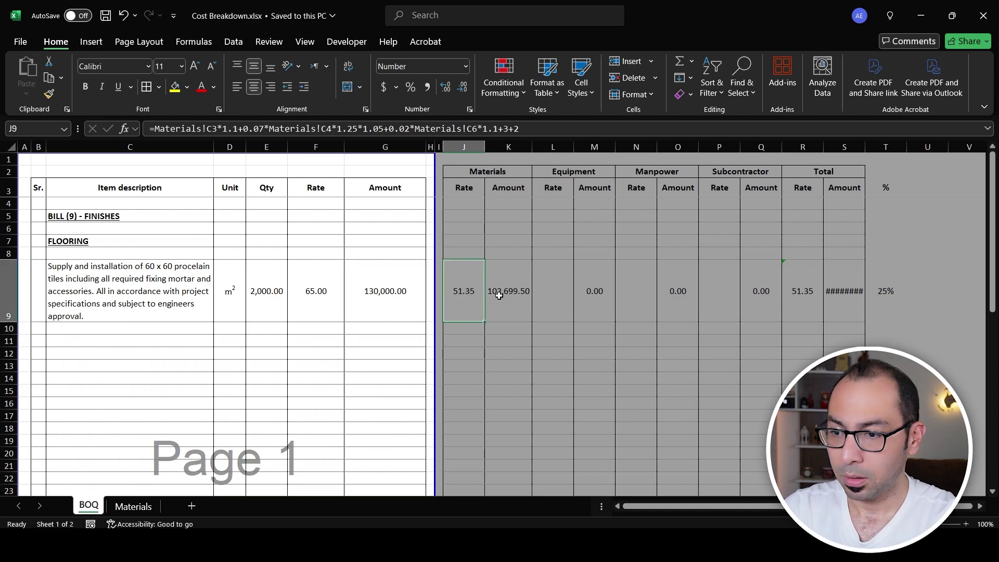
left_click(518, 292)
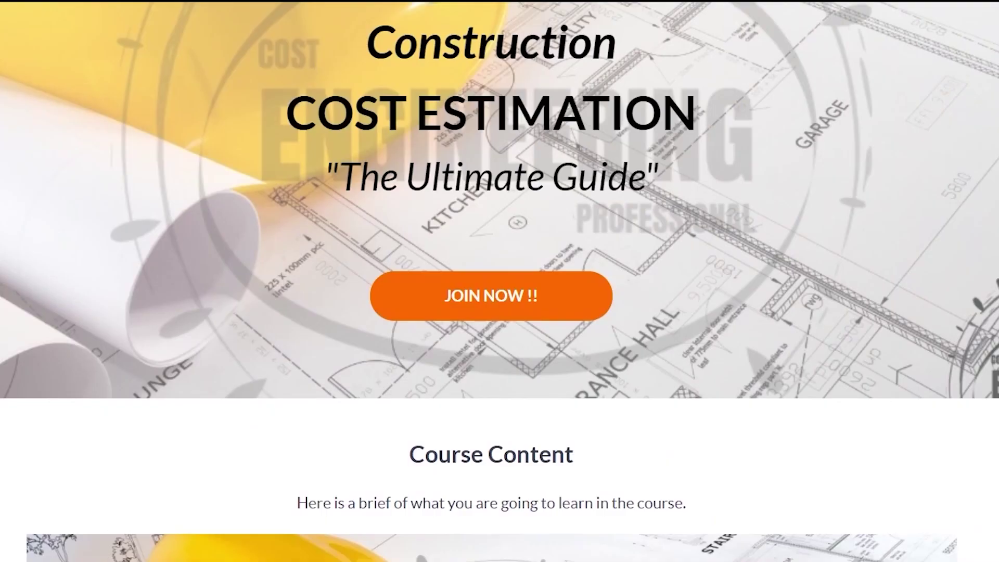
scroll(500, 281, "down", 20)
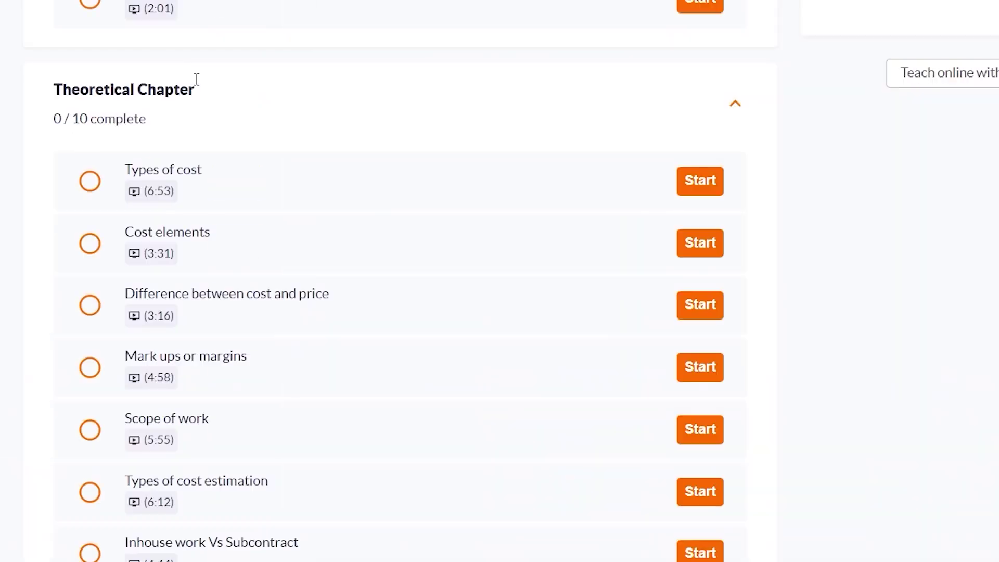
scroll(508, 212, "down", 13)
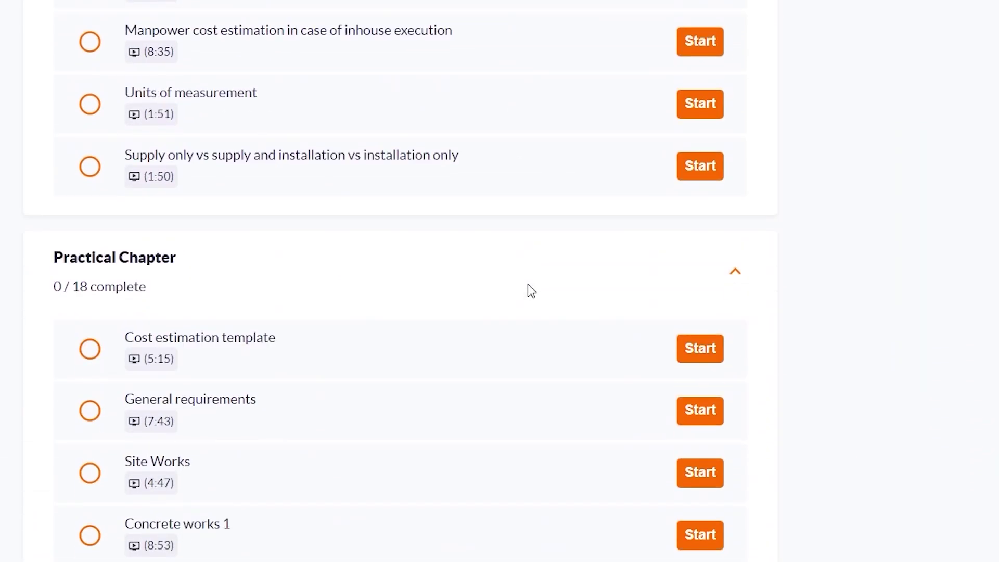
scroll(475, 213, "down", 14)
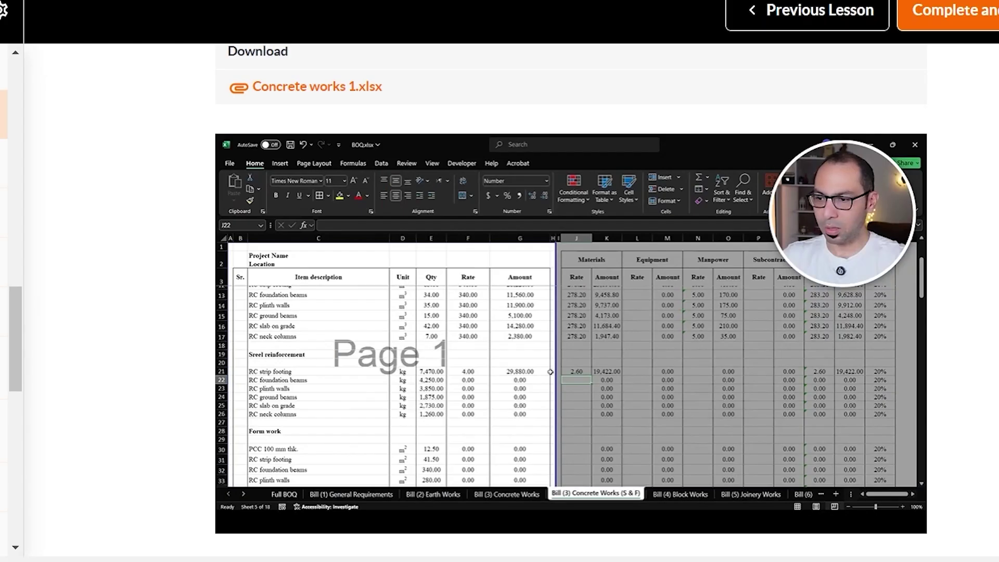
mouse_move(581, 346)
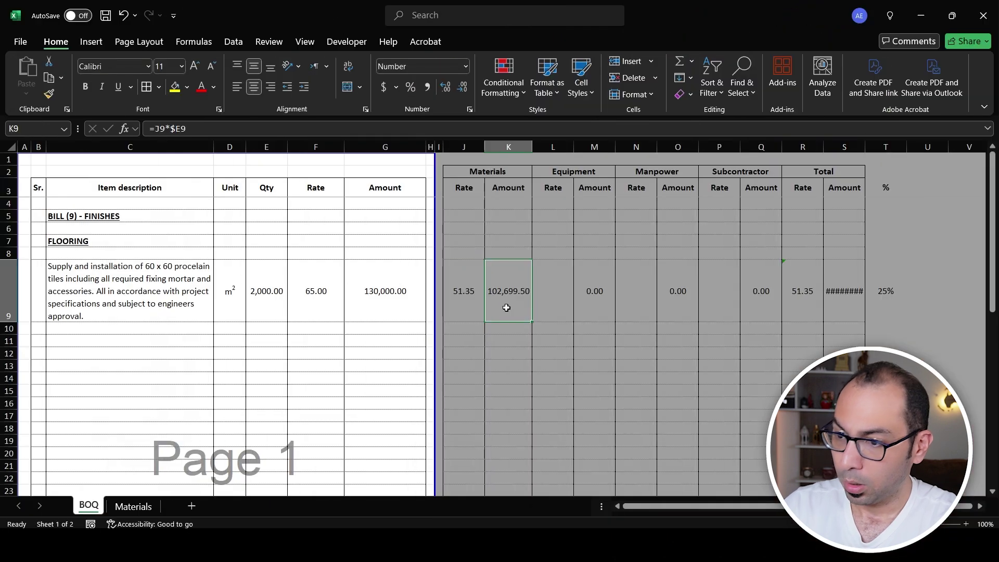
Autofit the Total Amount column S to its contents.
left_click(637, 297)
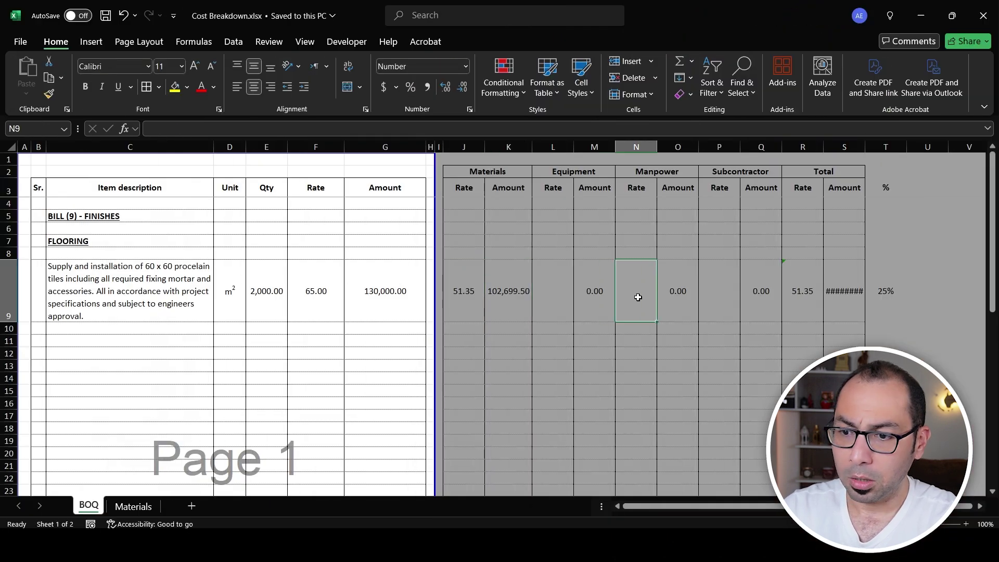
double_click(865, 147)
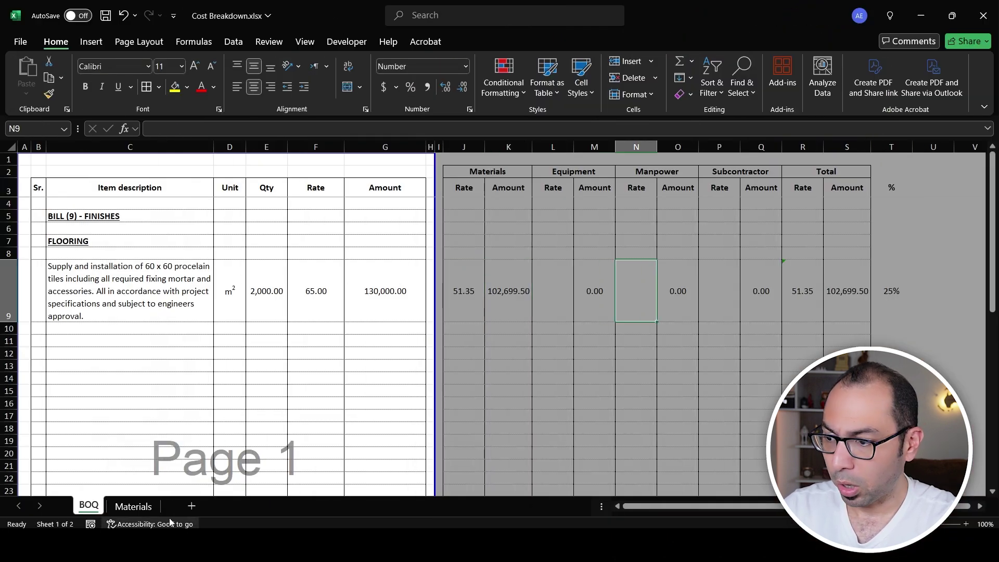
Add a new worksheet to the workbook and name it Manpower.
left_click(192, 506)
double_click(135, 507)
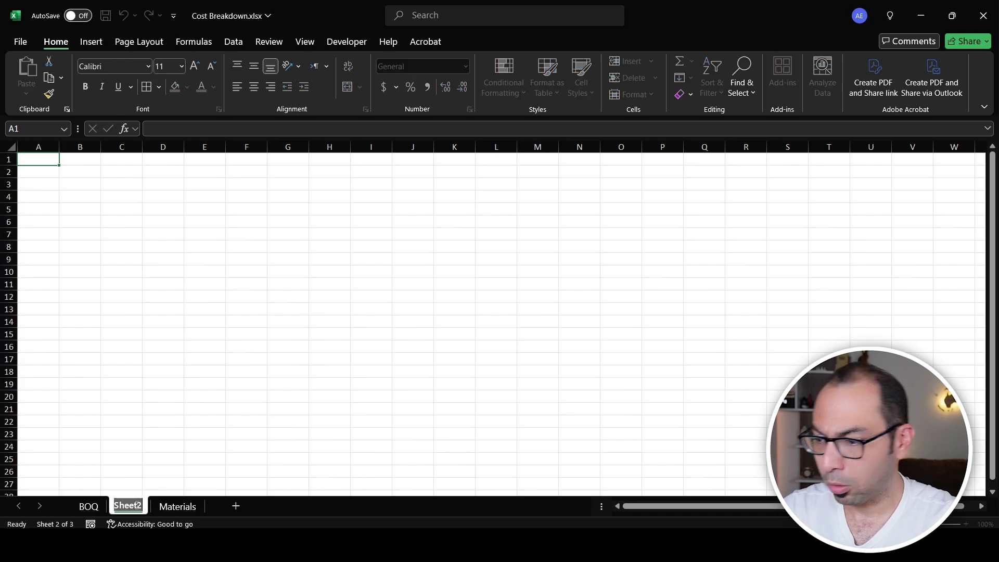
type("Manpower")
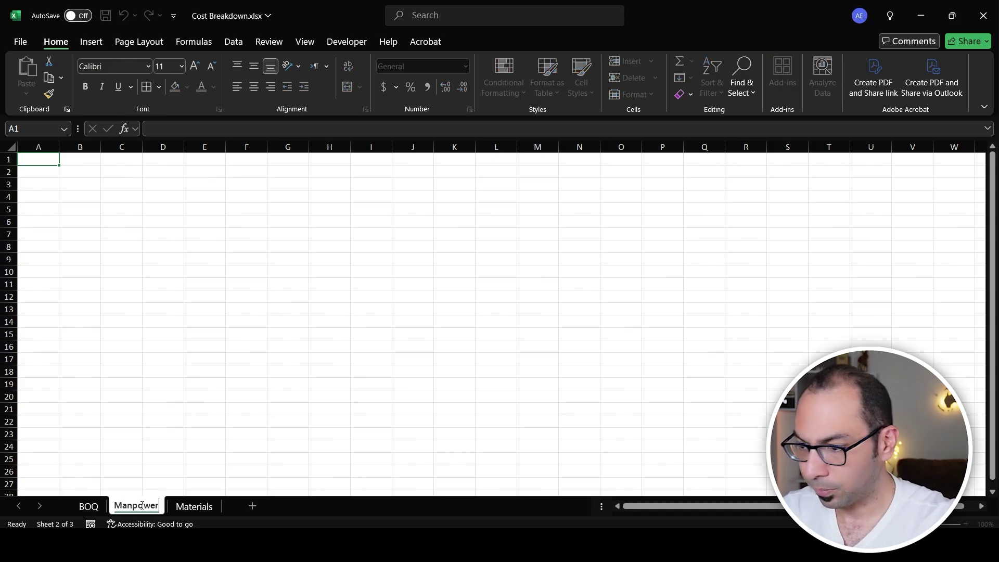
left_click(187, 370)
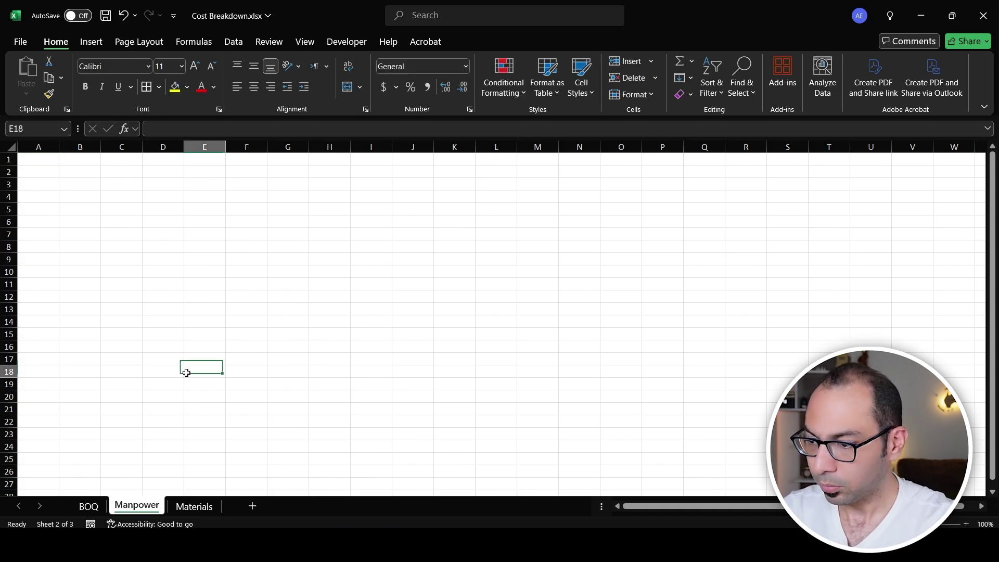
Enter the header Item in B2 and center all cells of the Manpower sheet horizontally and vertically.
left_click(86, 173)
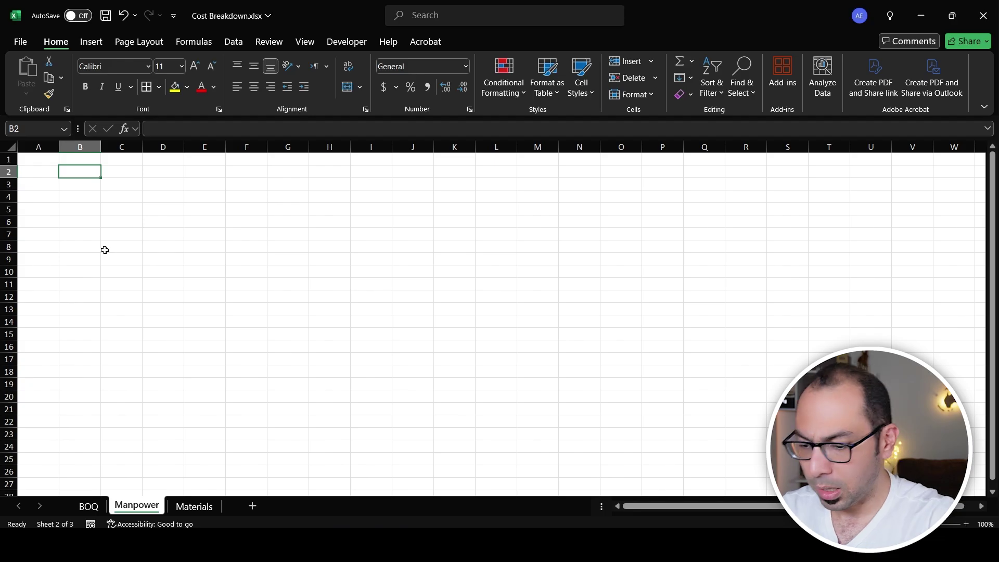
type("Item")
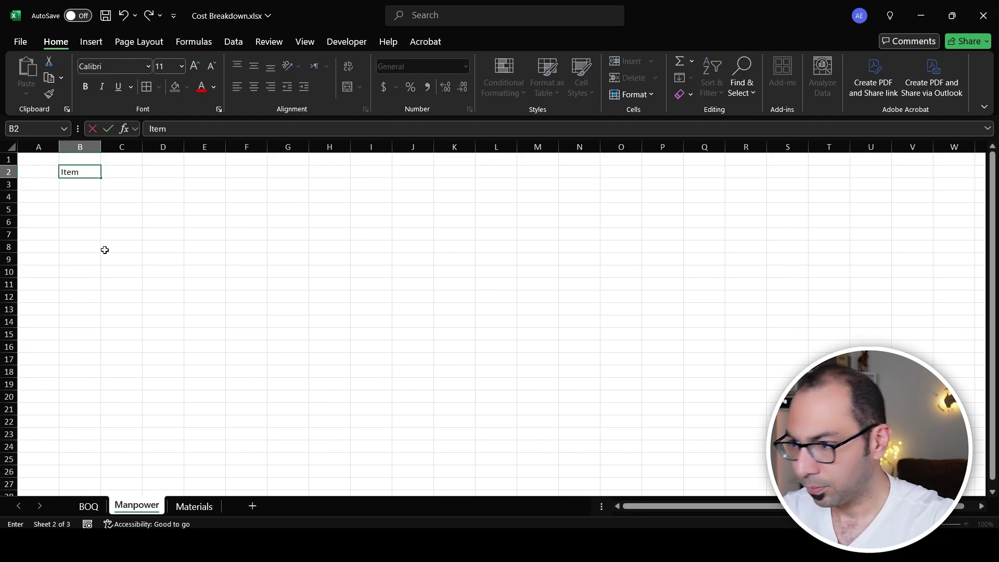
left_click(145, 242)
key("ctrl+a")
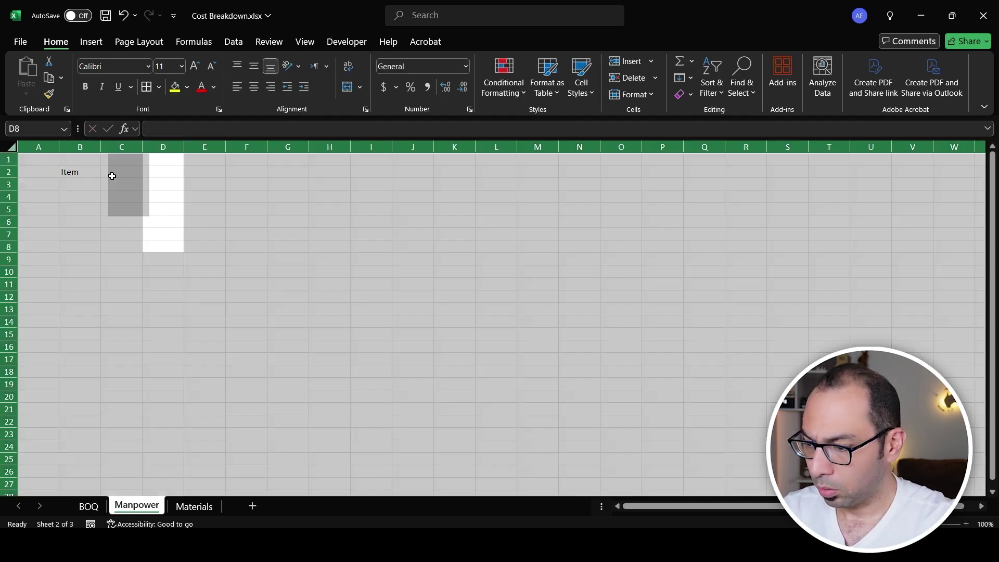
left_click(254, 66)
left_click(253, 87)
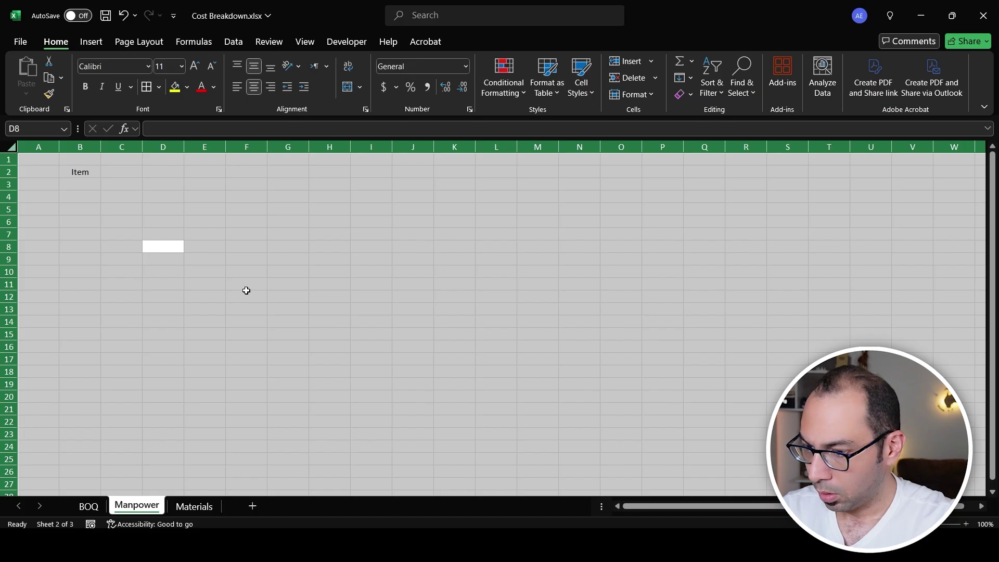
Format all cells of the Manpower sheet as Number with 2 decimal places and the 1000 separator.
key("ctrl+1")
left_click(476, 126)
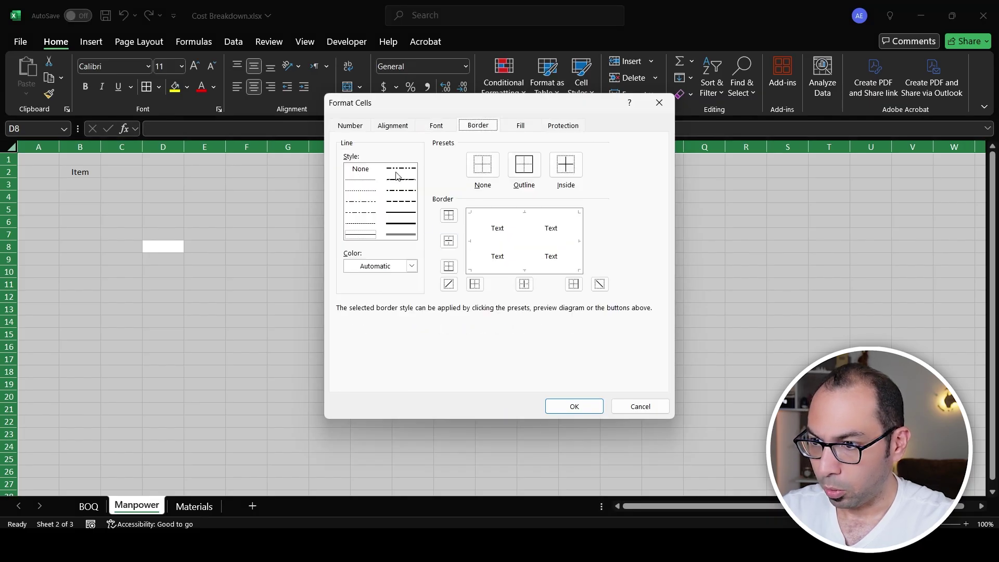
left_click(351, 127)
left_click(356, 163)
left_click(442, 201)
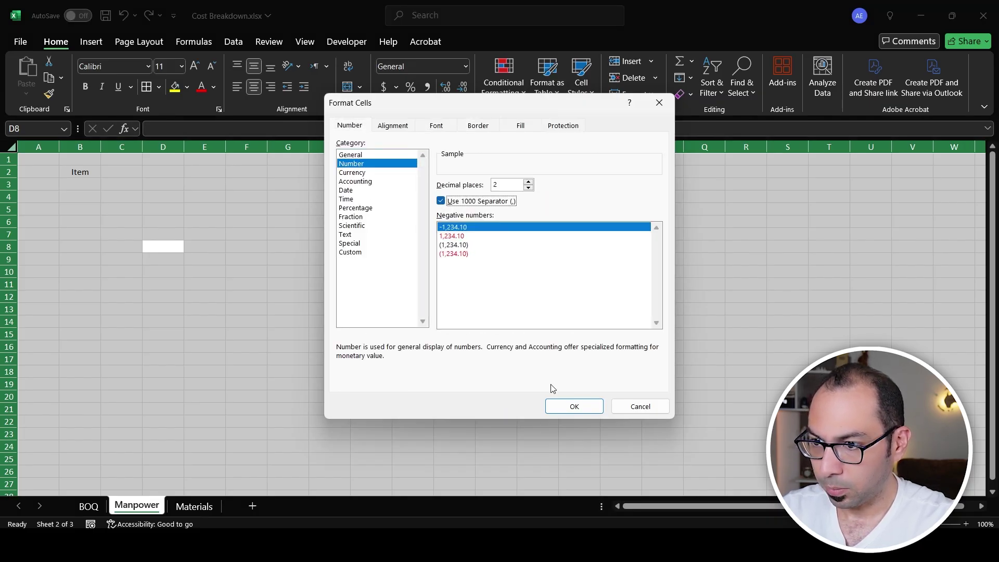
left_click(574, 406)
Enter Installation of floor porcelain tiles in B3 and autofit column B to it.
left_click(84, 182)
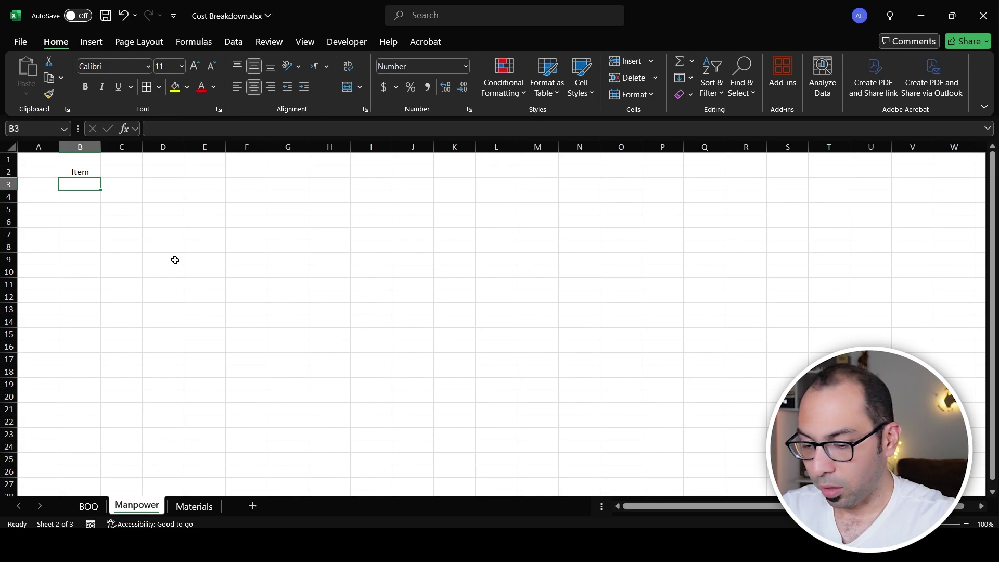
type("Installation")
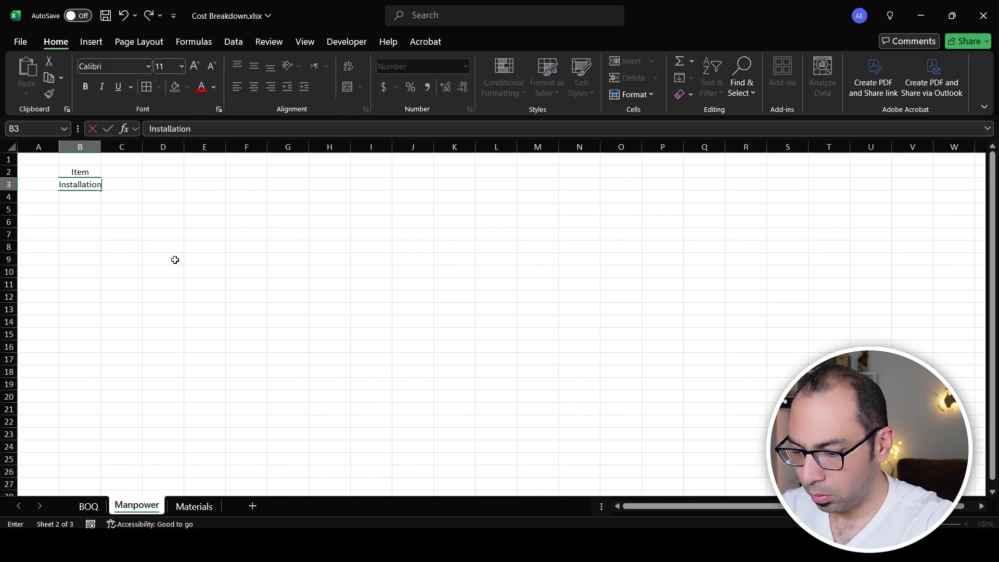
type(" of floor")
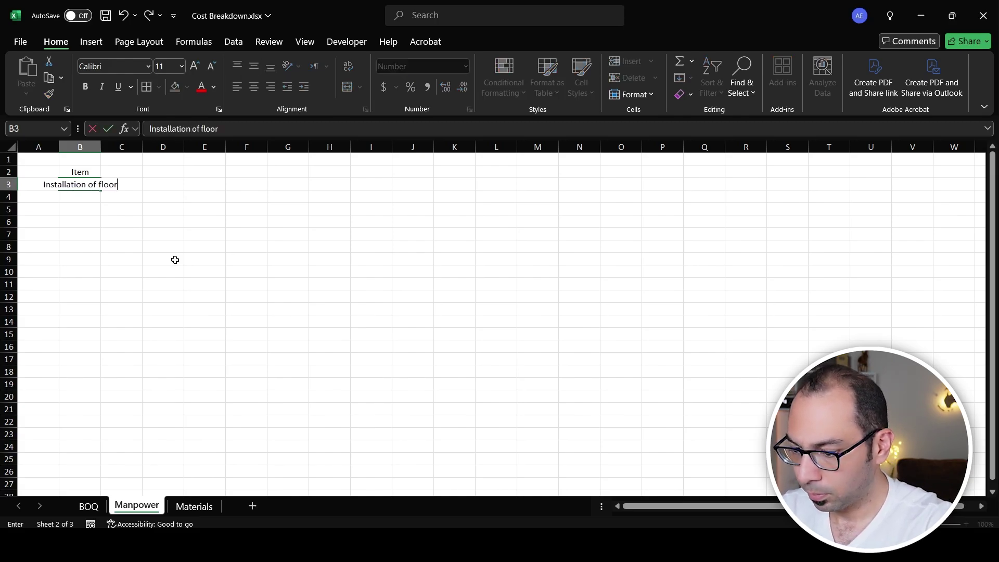
type(" porcelain")
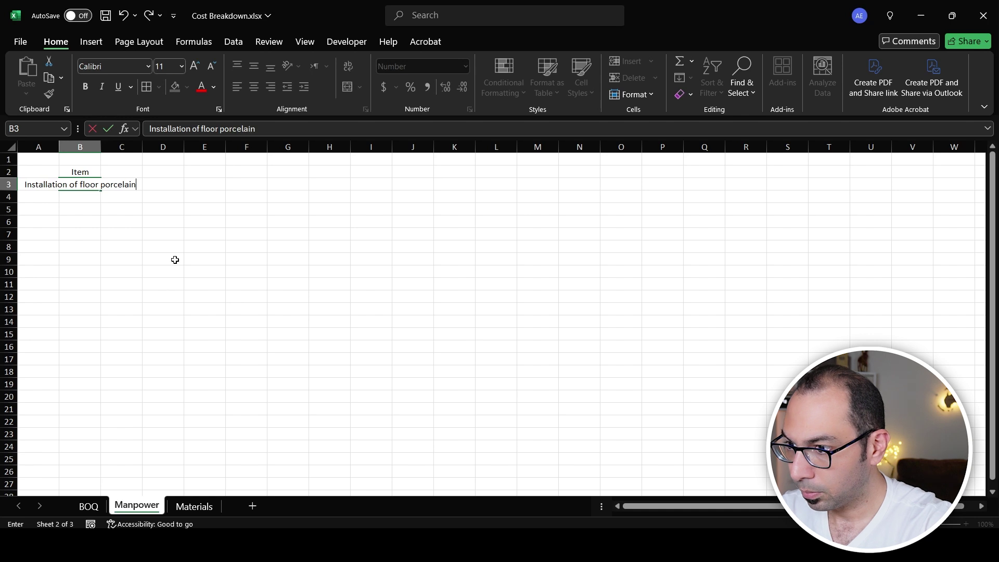
type(" tiles")
left_click(213, 264)
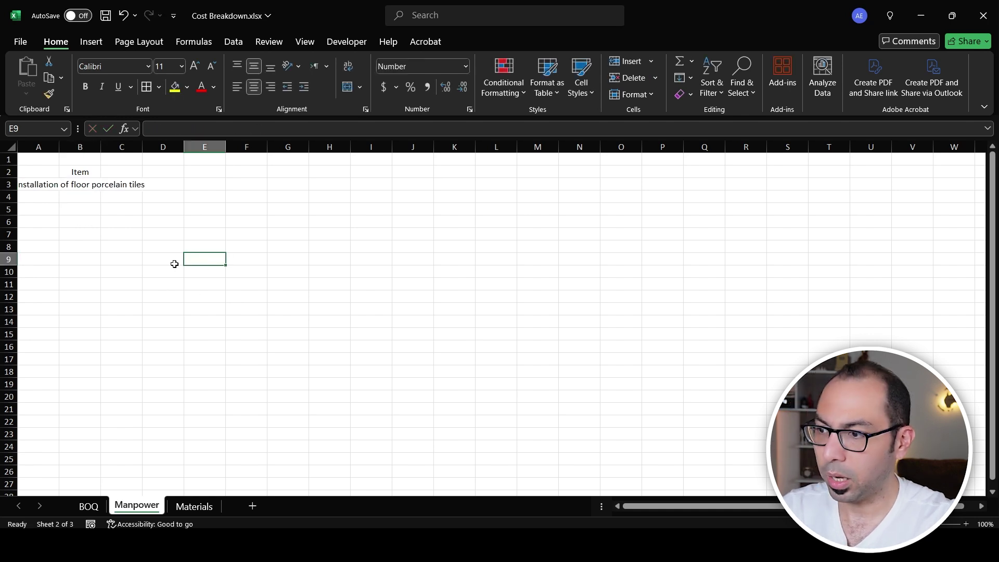
double_click(100, 147)
Enter the header Labor category in C2 and autofit column C.
left_click(215, 175)
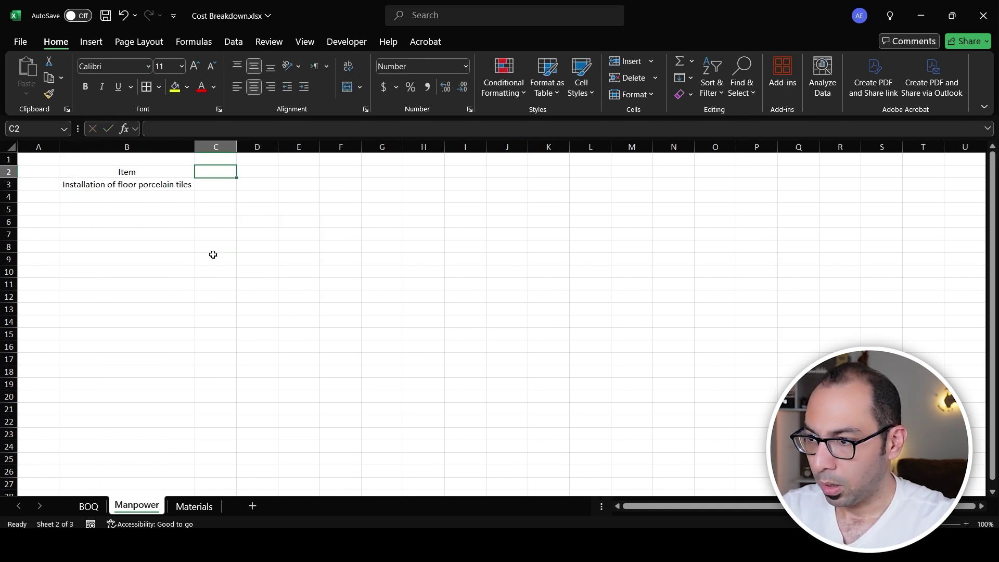
type("Labo")
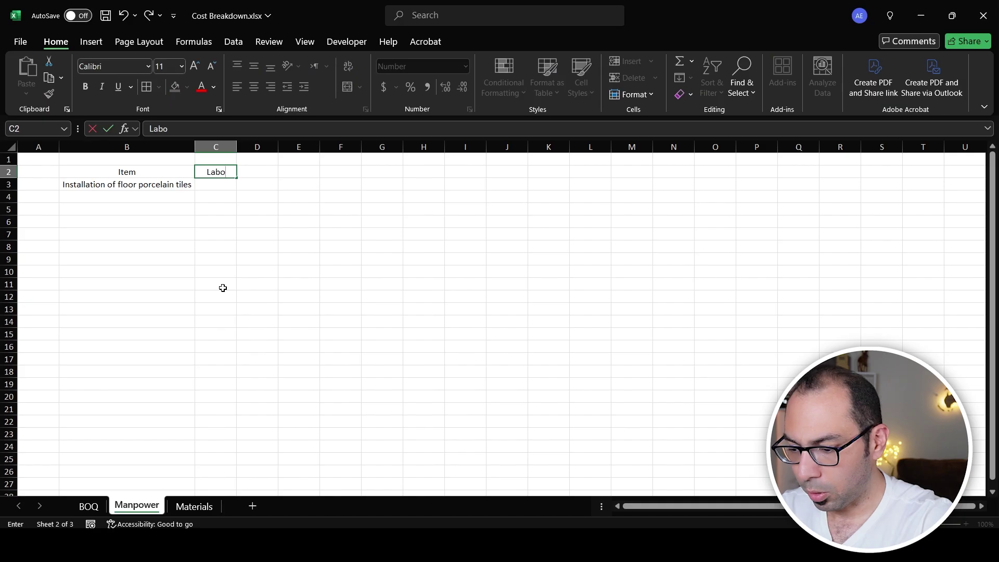
type("r category")
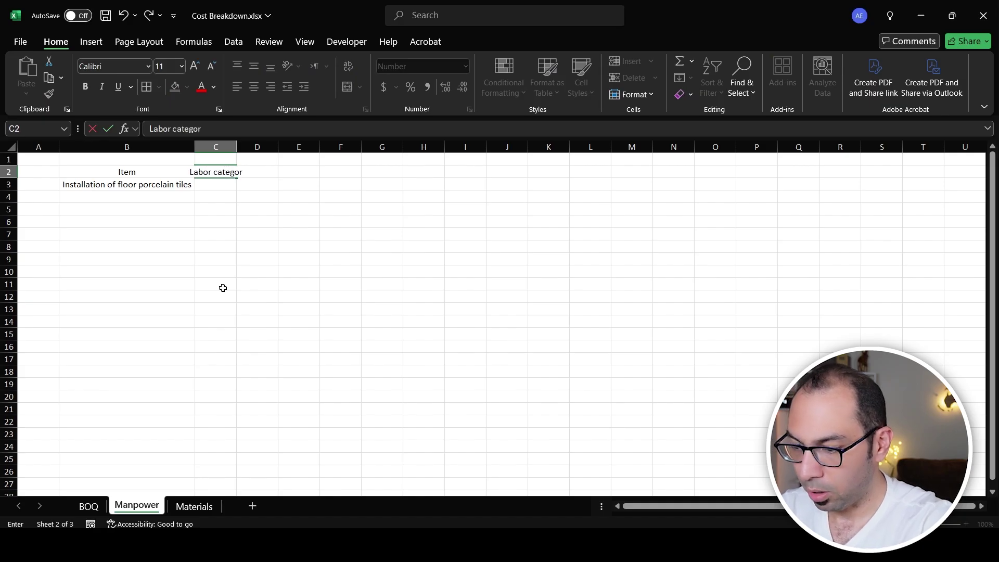
left_click(216, 247)
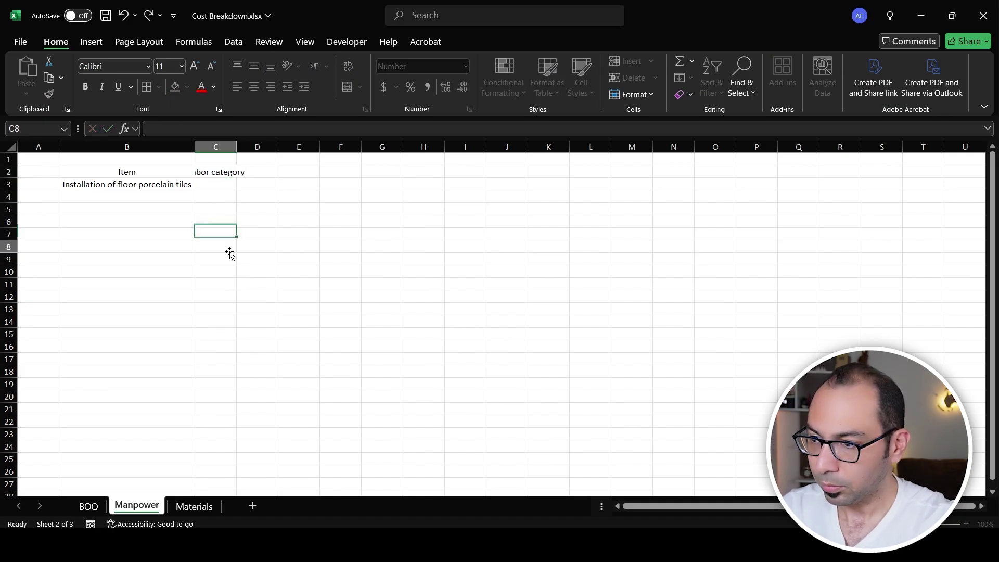
double_click(236, 141)
List the labor categories Mason in C3 and Unskilled labor in C4.
left_click(223, 186)
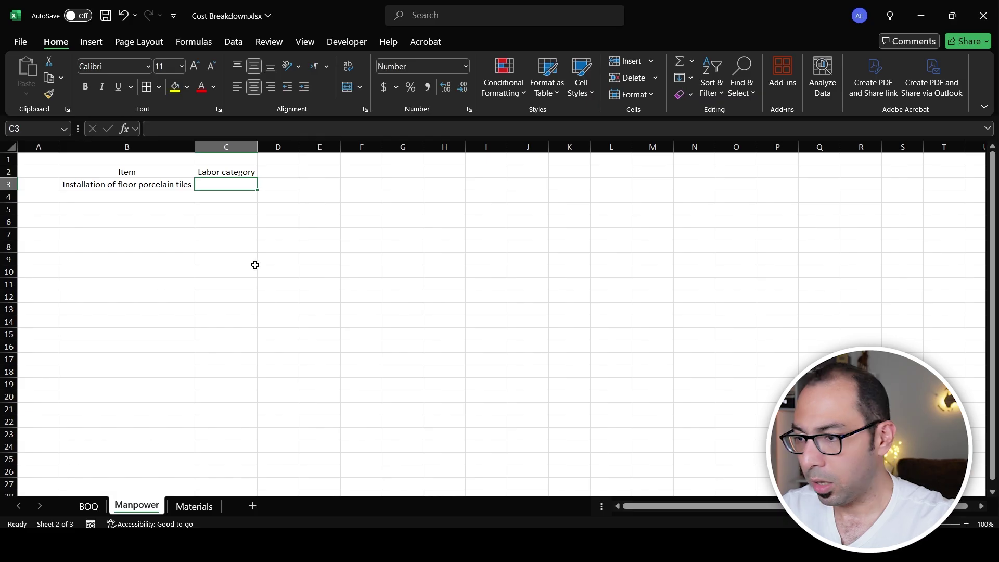
type("Mason")
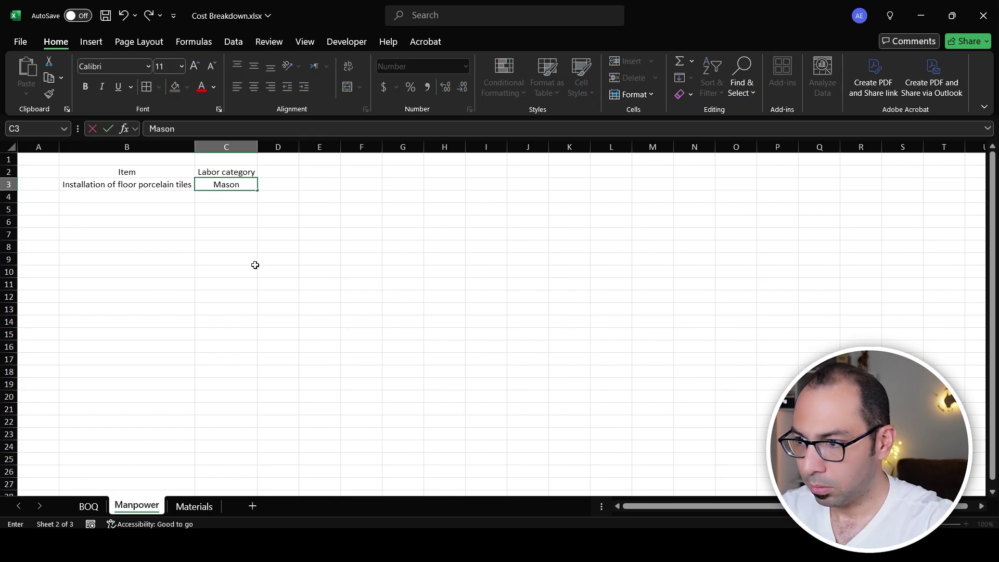
key("Return")
type("U")
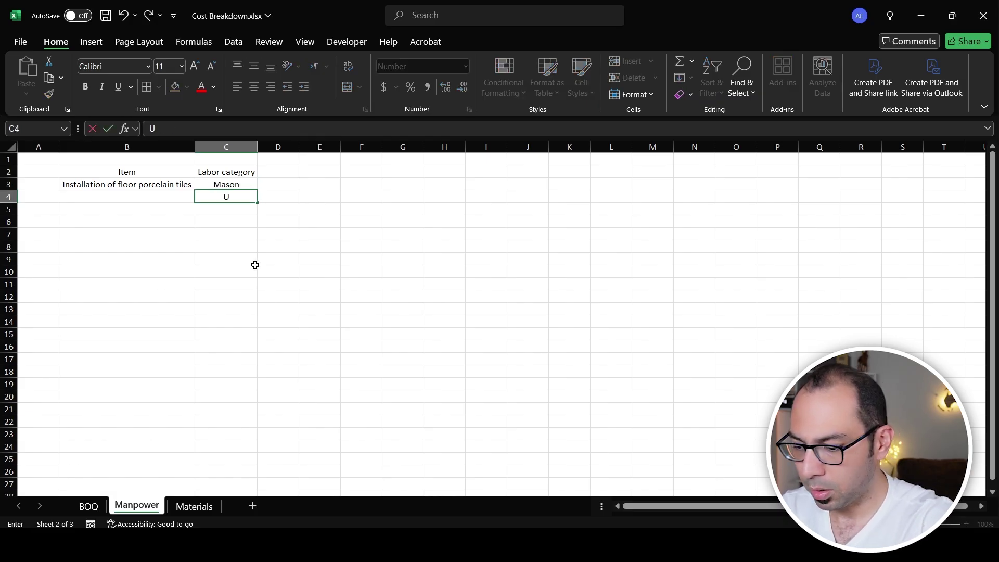
type("nskilled labor")
left_click(271, 243)
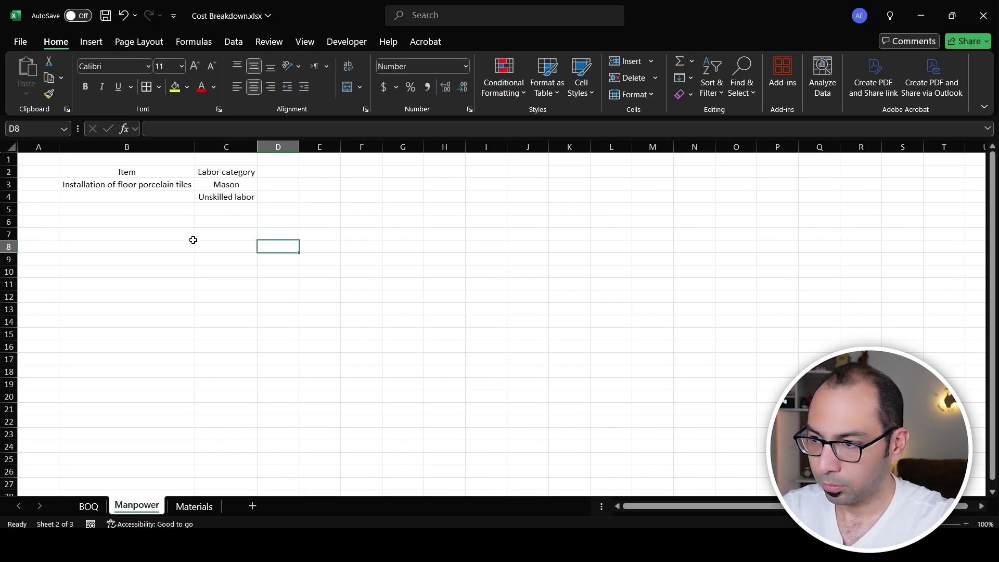
Create the header Labor category cost in D2 from the text of C2 and autofit column D.
left_click(243, 170)
key("ctrl+c")
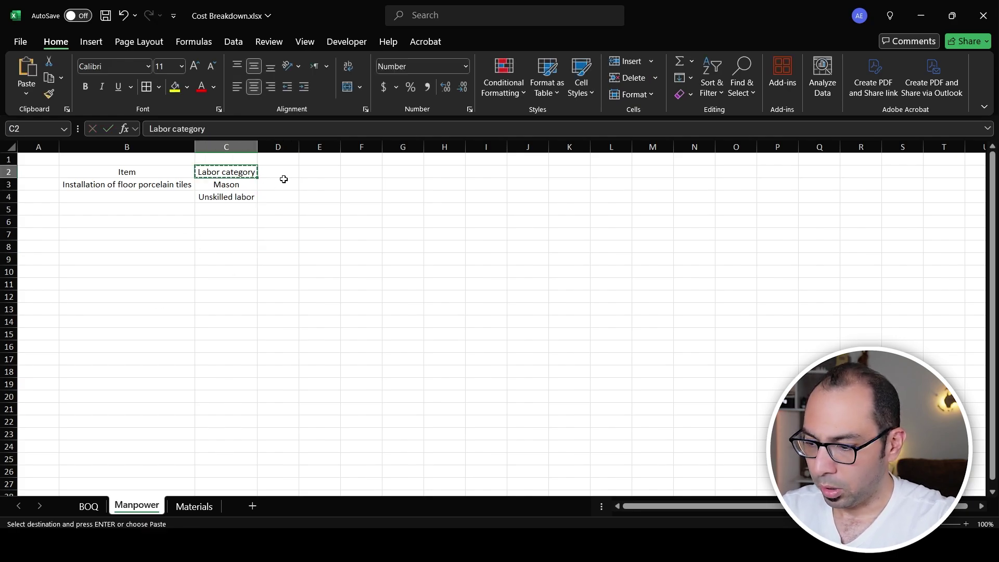
left_click(282, 172)
key("F2")
key("ctrl+v")
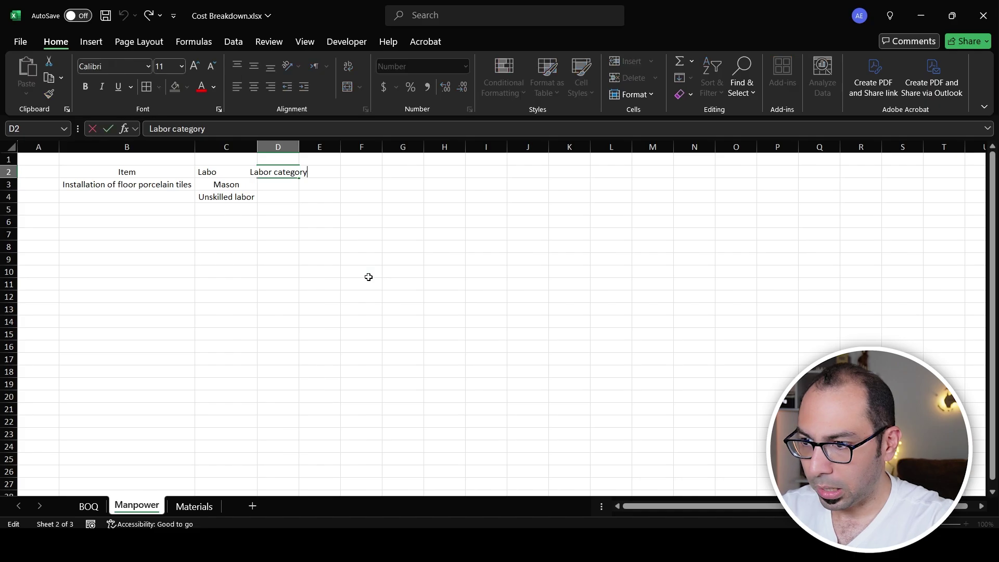
type("cost")
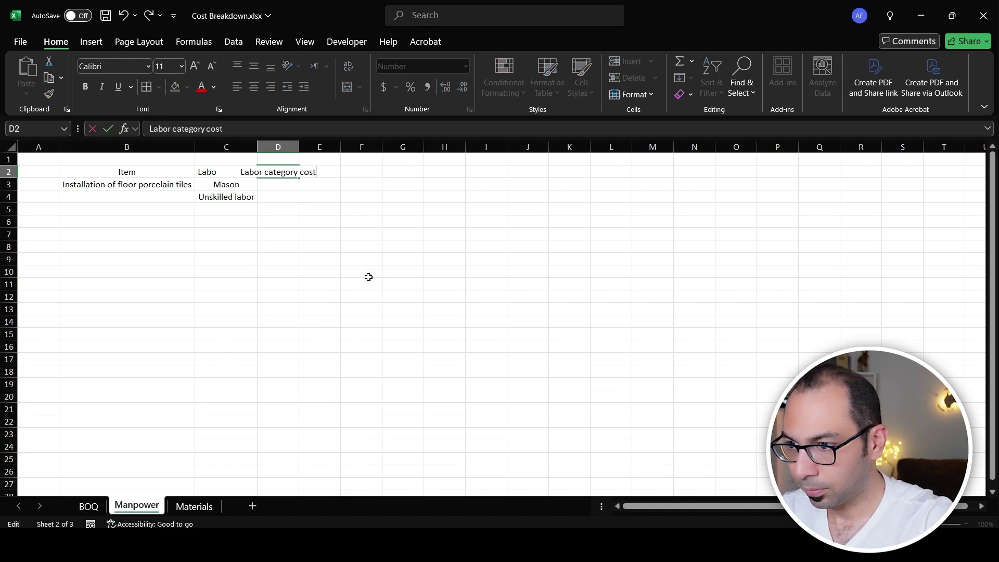
key("Return")
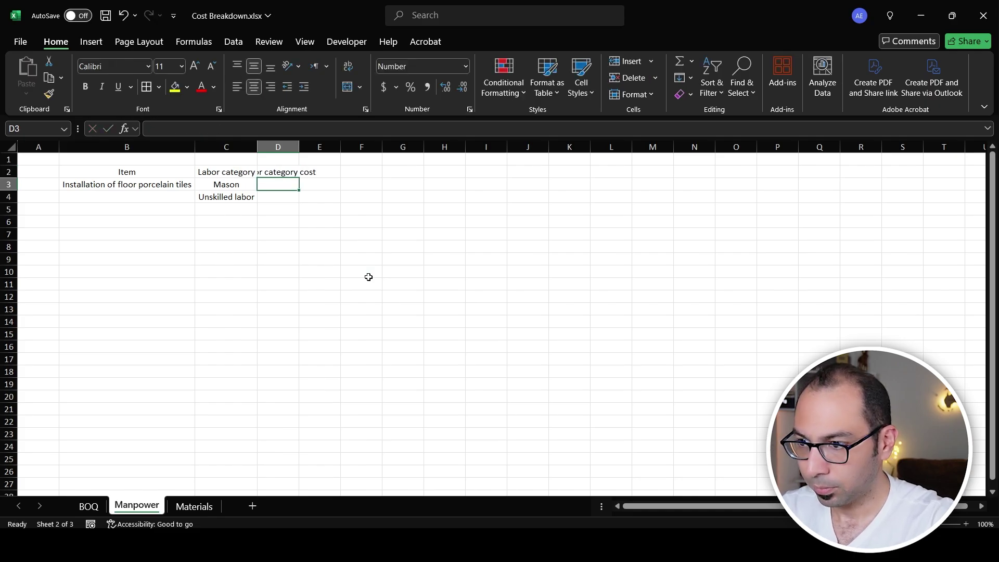
double_click(299, 143)
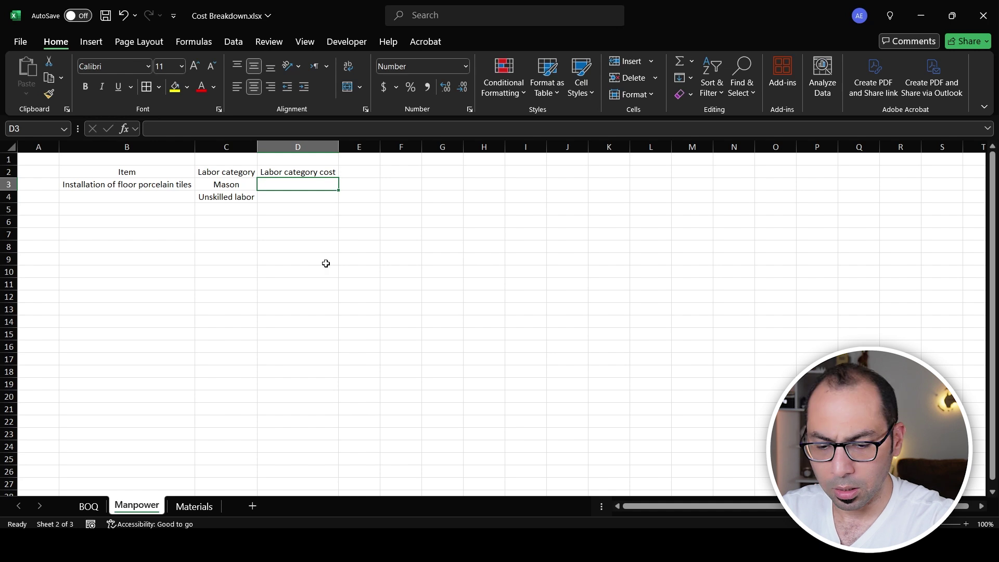
Enter the labor costs 170 for the mason in D3 and 120 for the unskilled labor in D4.
type("170")
key("Return")
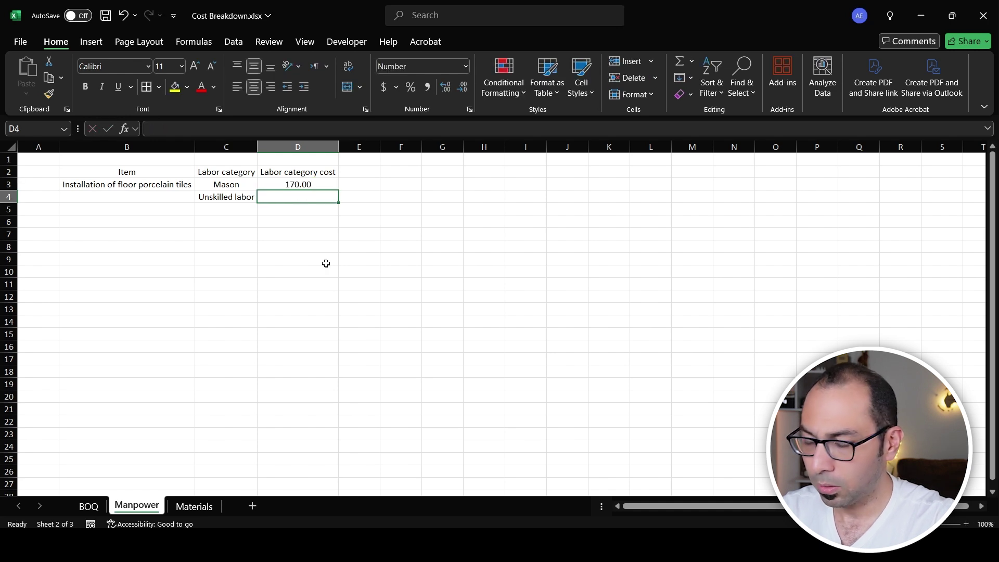
type("120")
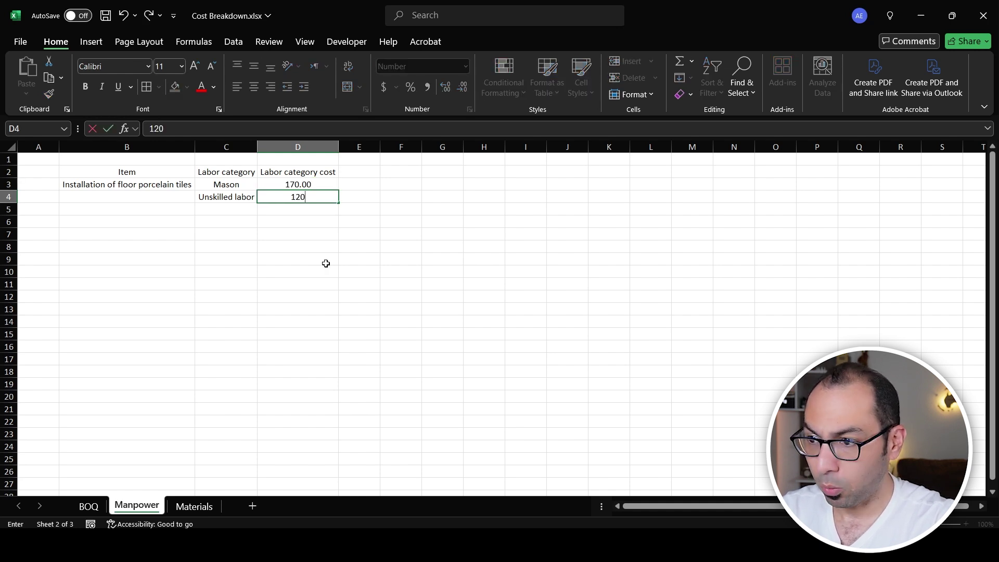
key("Return")
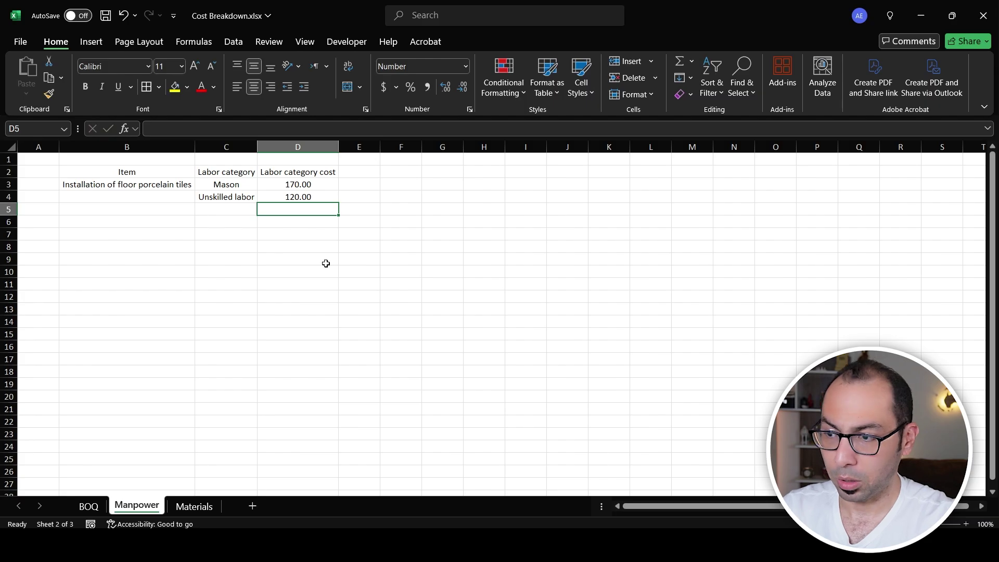
Total the labor costs in D5 with =SUM(D3:D4) and give the cell a top border.
key("alt+equal")
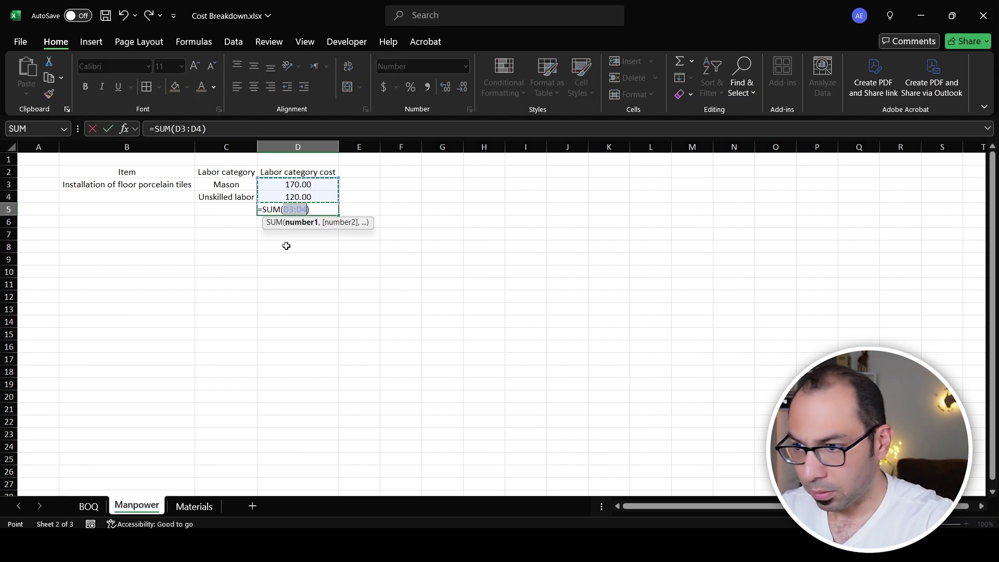
key("Return")
left_click(282, 210)
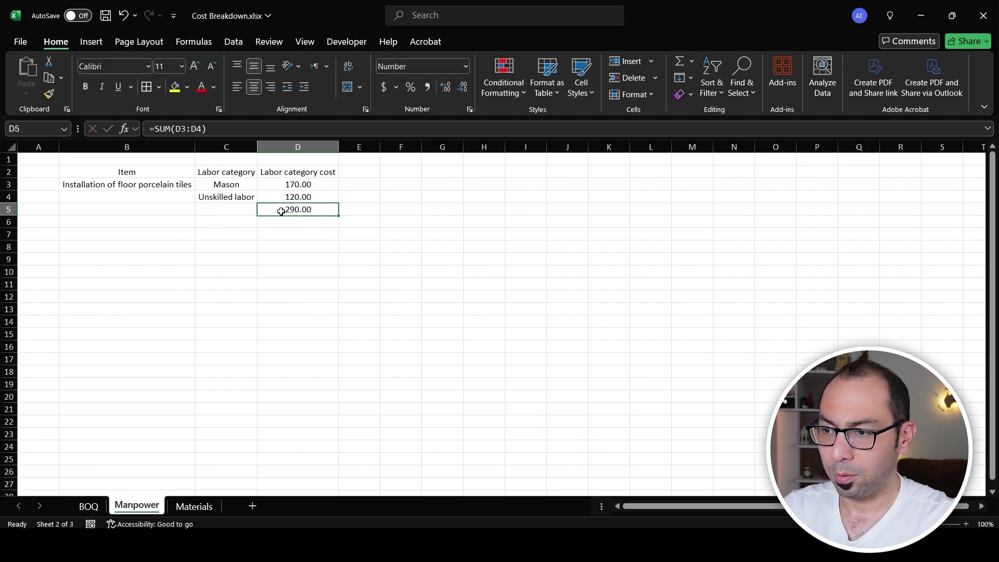
left_click(159, 87)
left_click(167, 142)
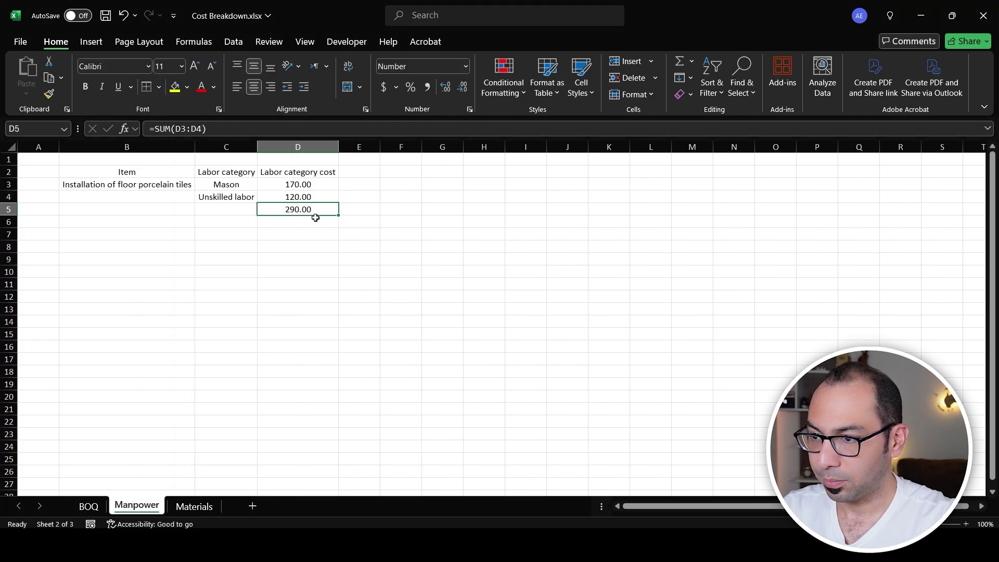
Add the header Productivity in E2 and autofit column E.
left_click(360, 172)
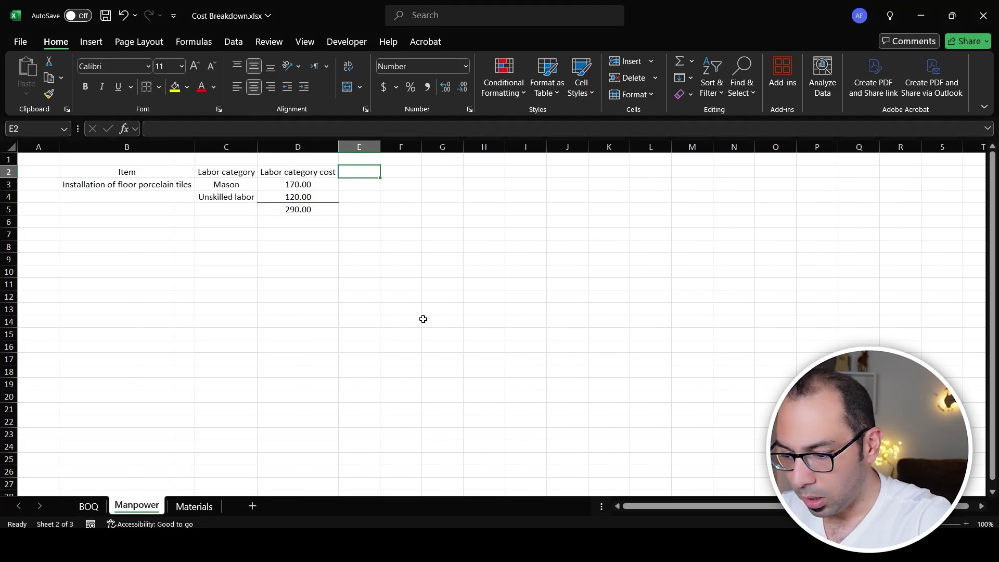
type("Product")
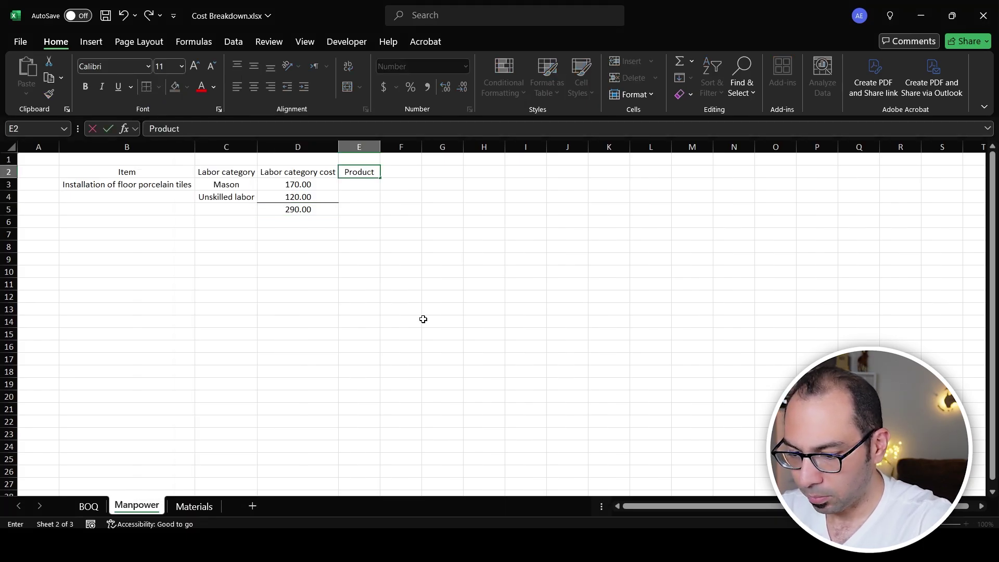
type("ivity")
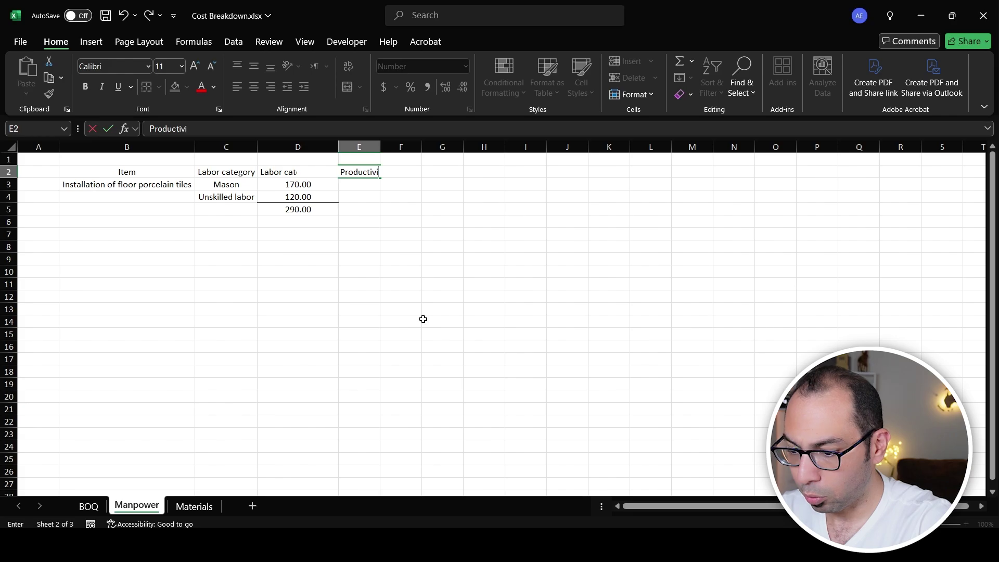
left_click(412, 287)
double_click(380, 147)
Enter a productivity of 12 in E5 beside the labor cost total.
left_click(352, 208)
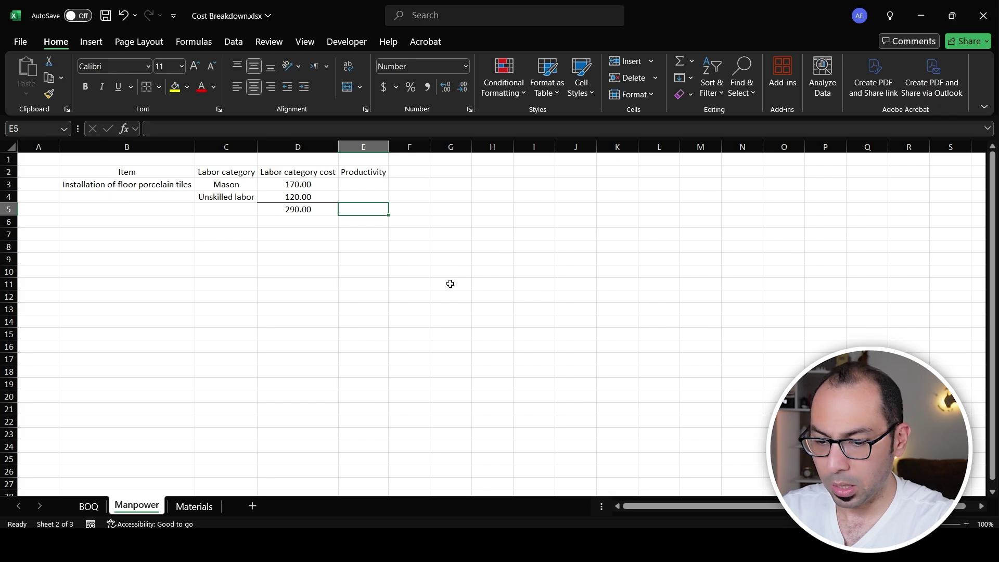
type("1")
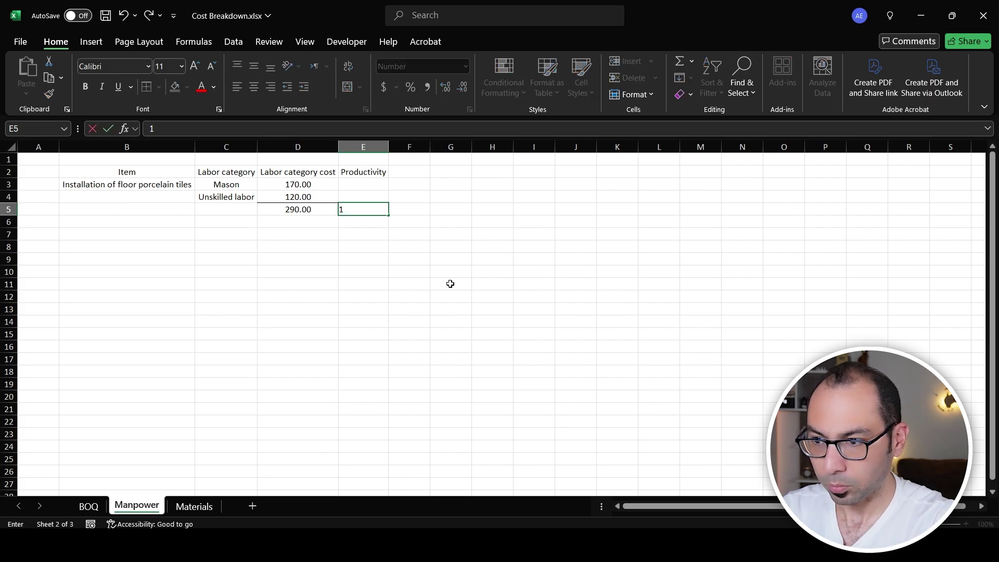
type("02")
key("Tab")
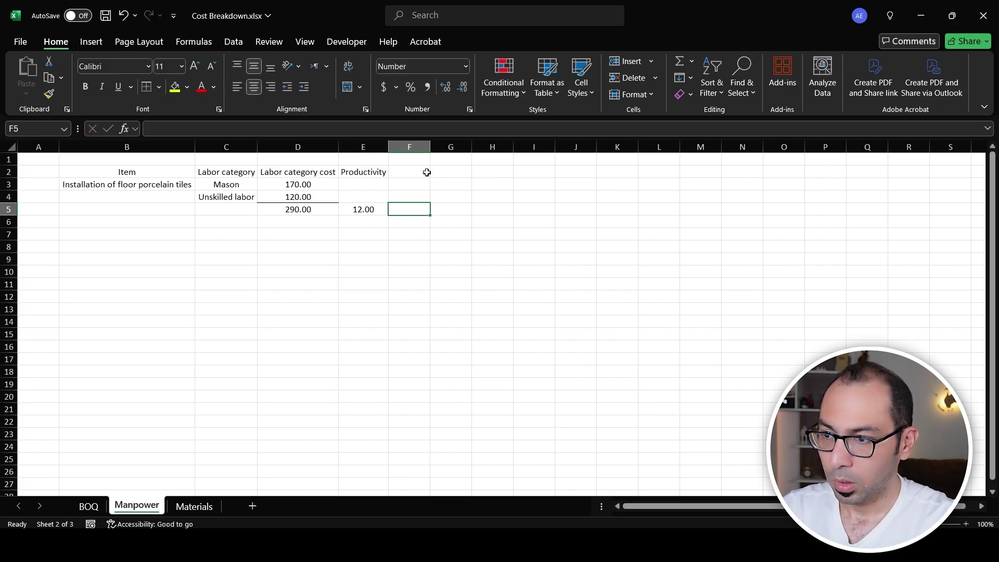
Add the header Cost per UOM in F2 and autofit column F.
left_click(427, 172)
type("Cos")
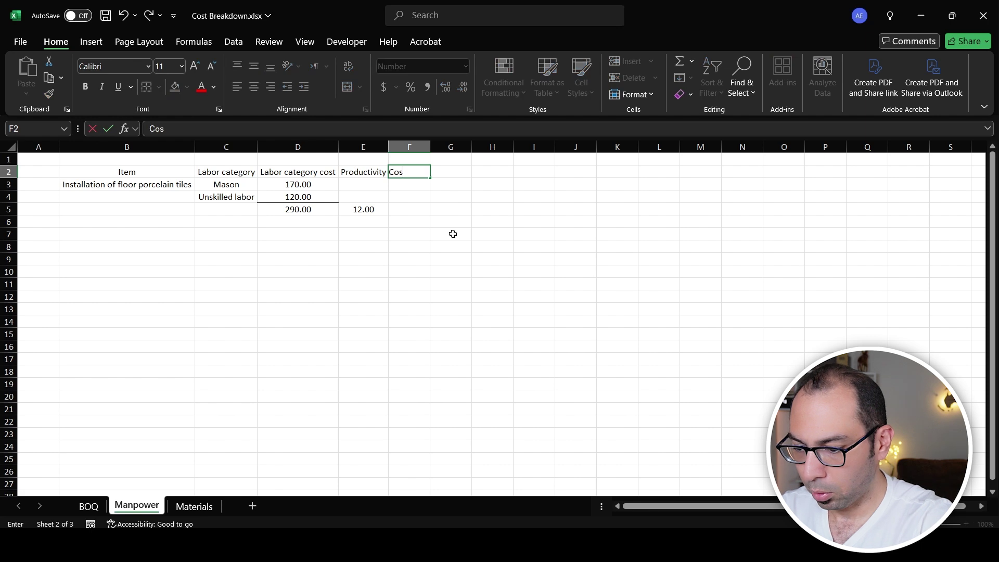
type("t per UOM")
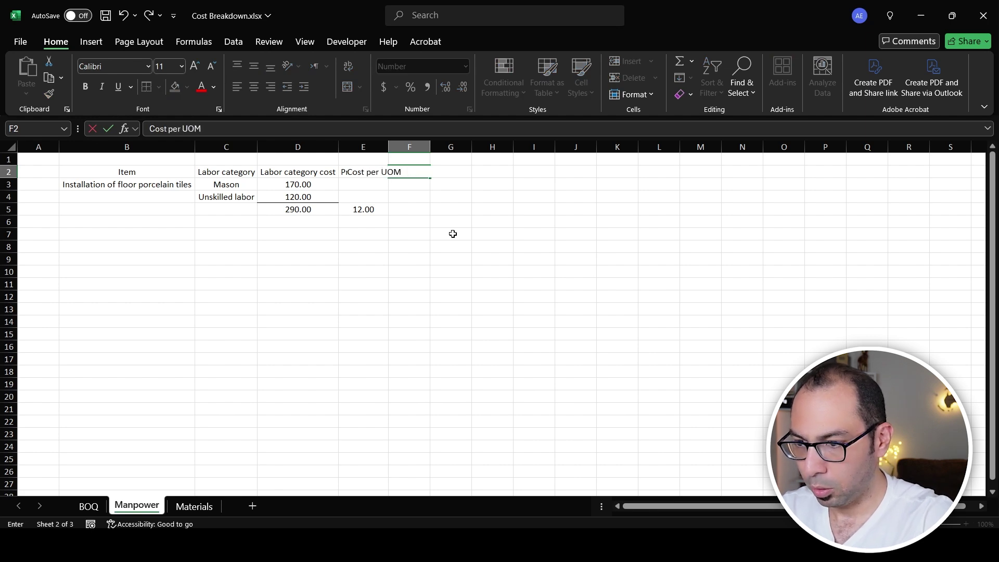
key("Return")
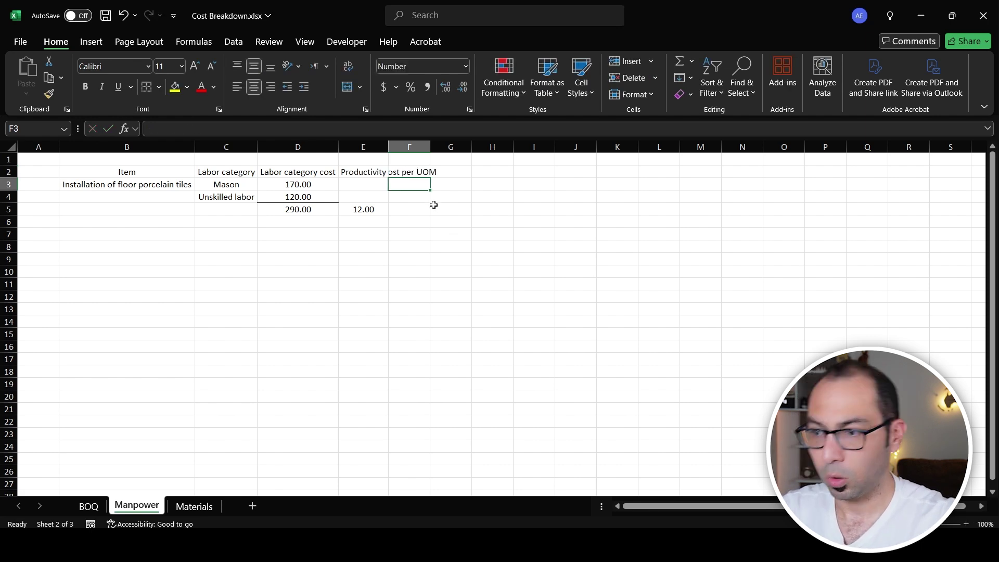
double_click(430, 147)
Calculate the labor cost per unit in F5 with =D5/E5 and save the workbook.
left_click(410, 210)
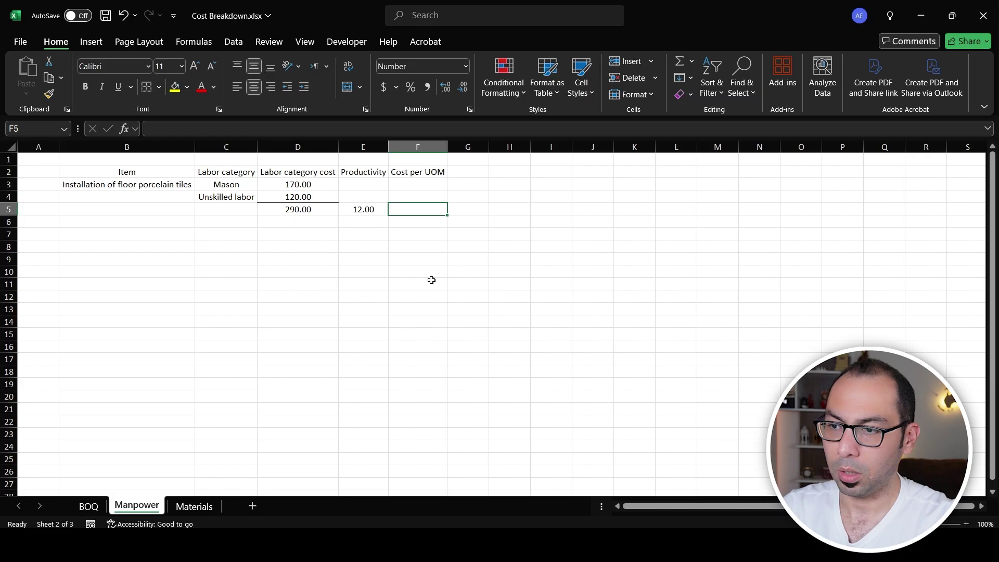
type("=")
left_click(319, 216)
type("/")
left_click(368, 210)
key("Return")
key("ctrl+s")
key("Up")
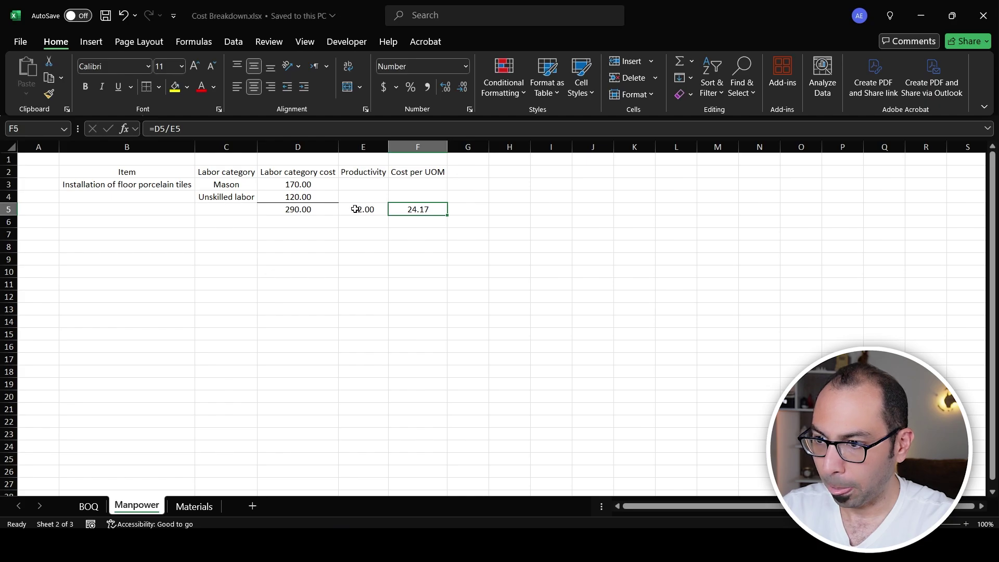
Set the productivity in E5 to 14 and save the workbook.
left_click(355, 209)
type("14")
key("ctrl+Return")
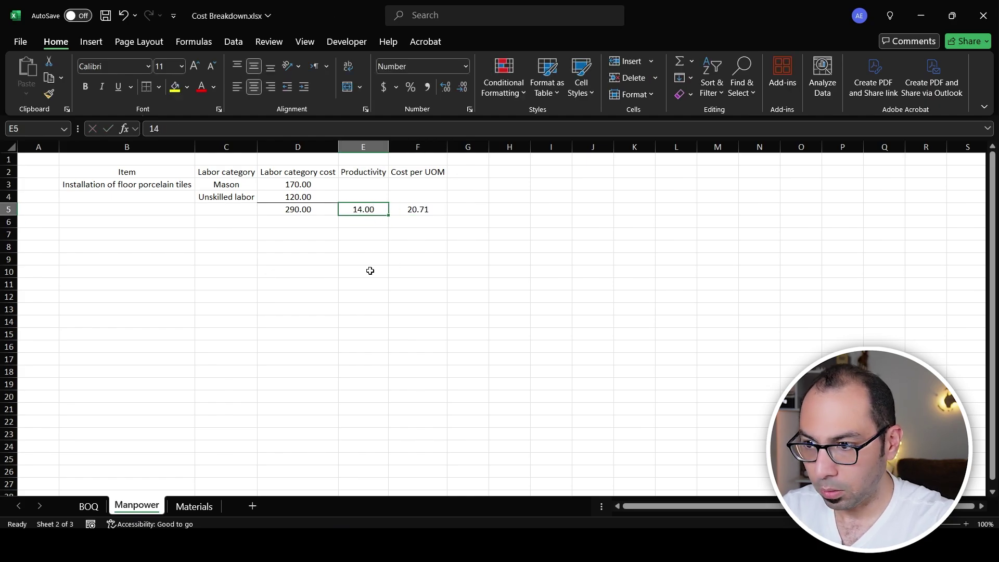
key("ctrl+s")
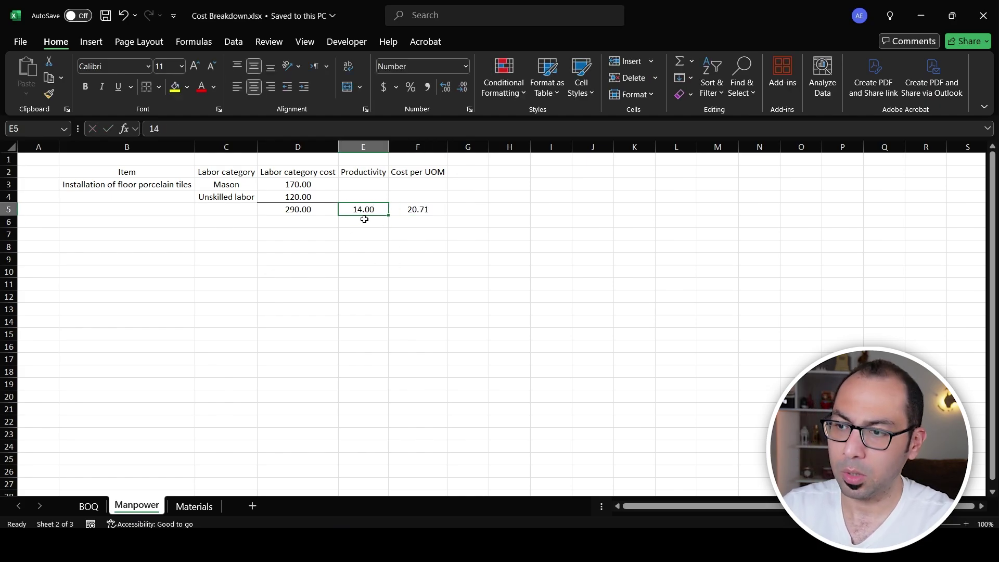
Link the flooring item's Manpower rate in N9 of the BOQ sheet to the labor cost per unit with =Manpower!F5.
left_click(88, 507)
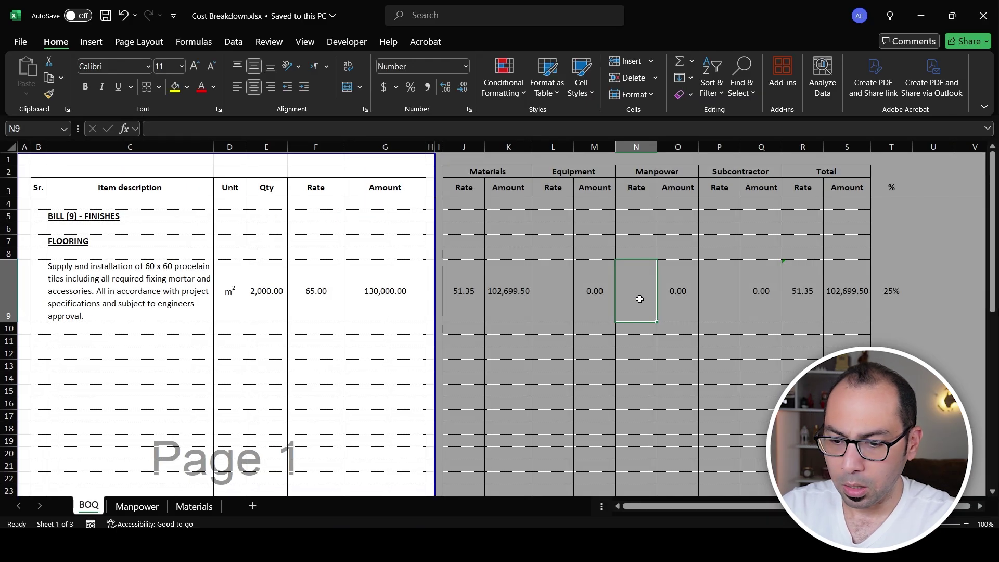
type("=")
left_click(137, 506)
left_click(424, 211)
key("Return")
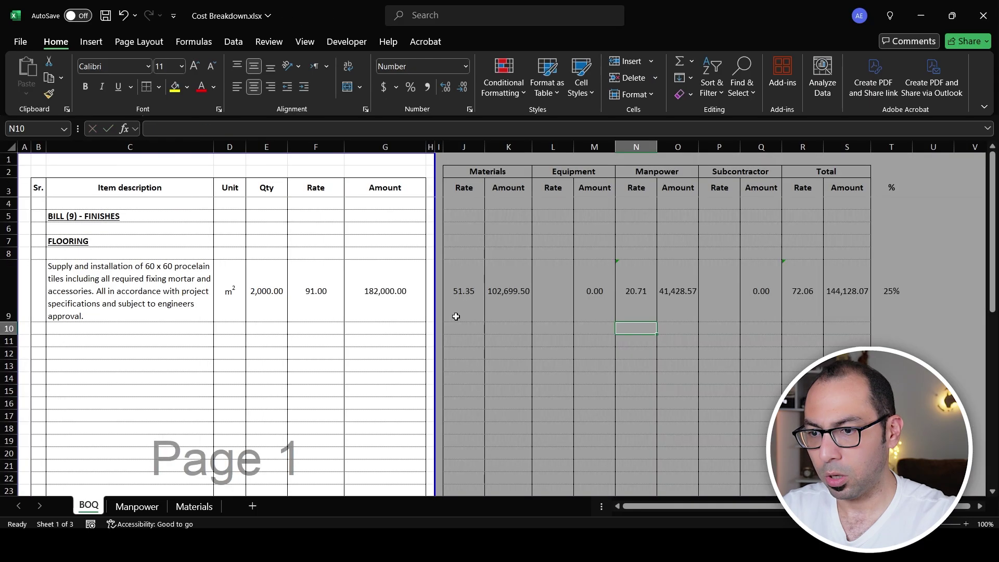
left_click(466, 302)
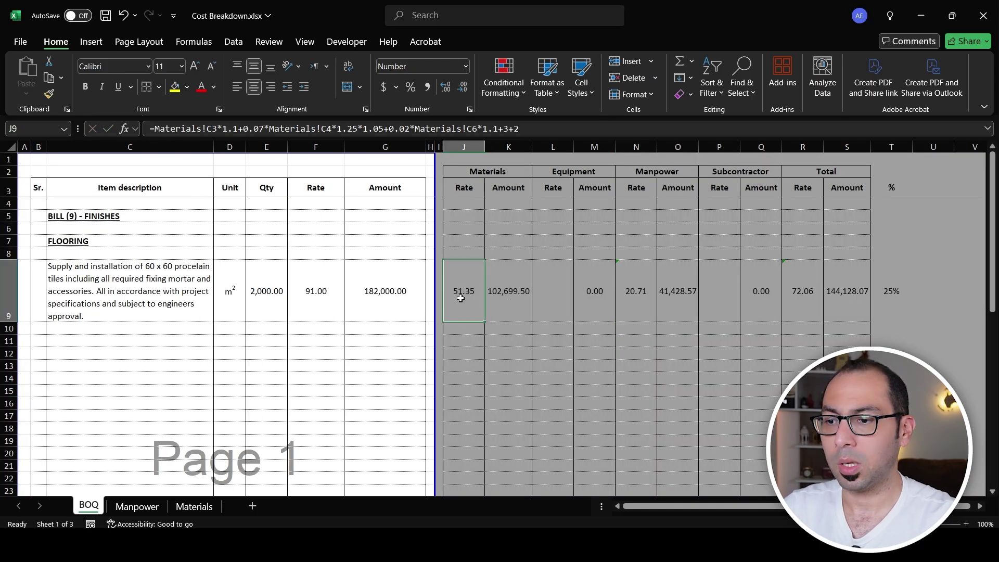
left_click(638, 296)
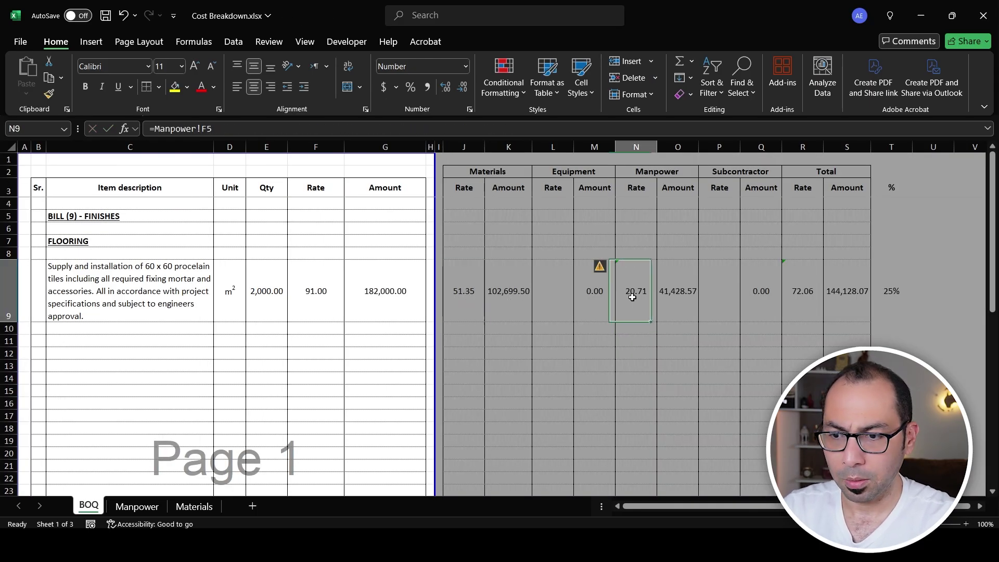
Enter an Equipment rate of 3 in L9 for the flooring item and save the workbook.
left_click(552, 297)
key("ctrl+s")
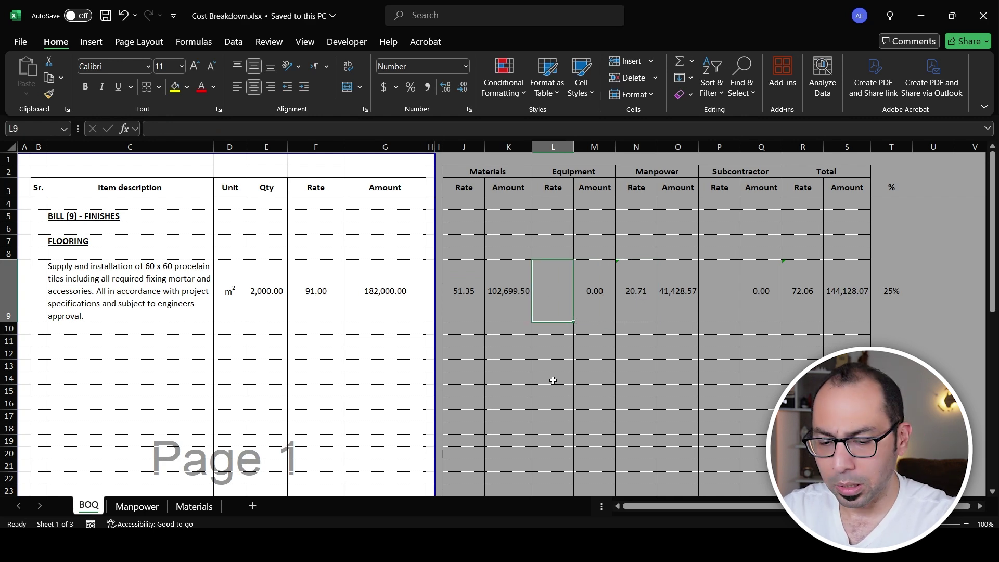
type("3")
key("Return")
key("Up")
key("ctrl+s")
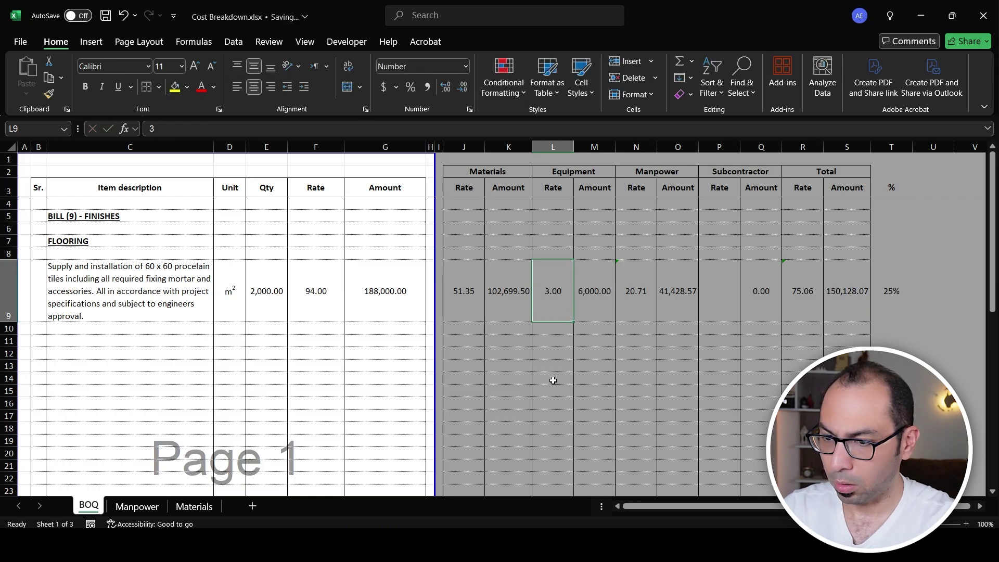
left_click(716, 300)
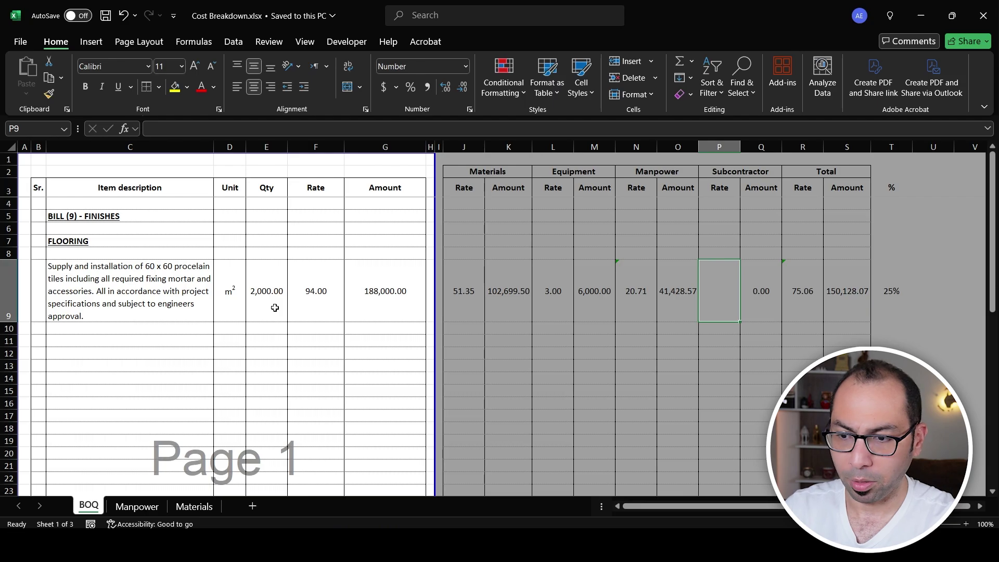
Add 3 to the flooring item's Manpower rate in N9 of the BOQ sheet, making its formula =Manpower!F5+3.
left_click(640, 312)
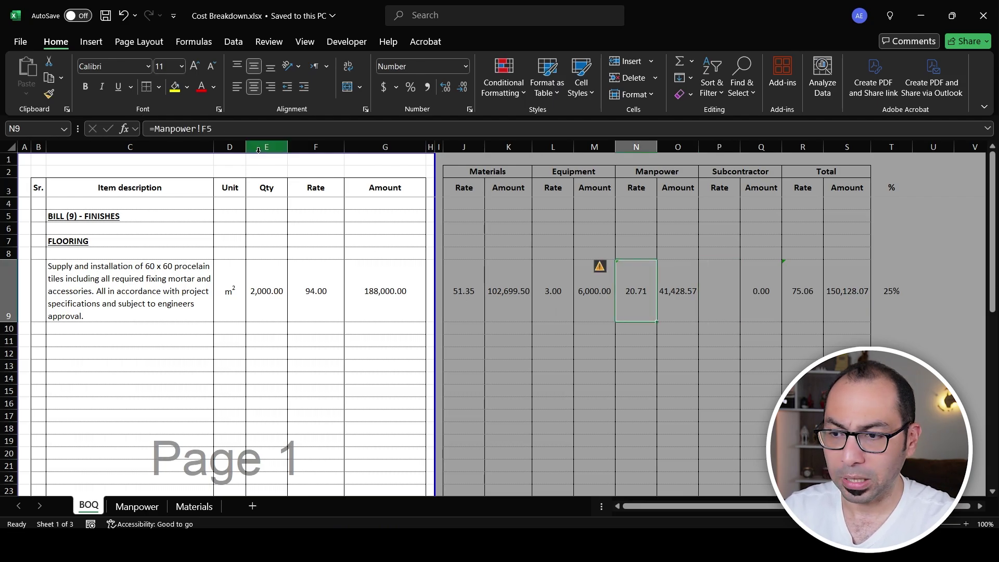
left_click(146, 507)
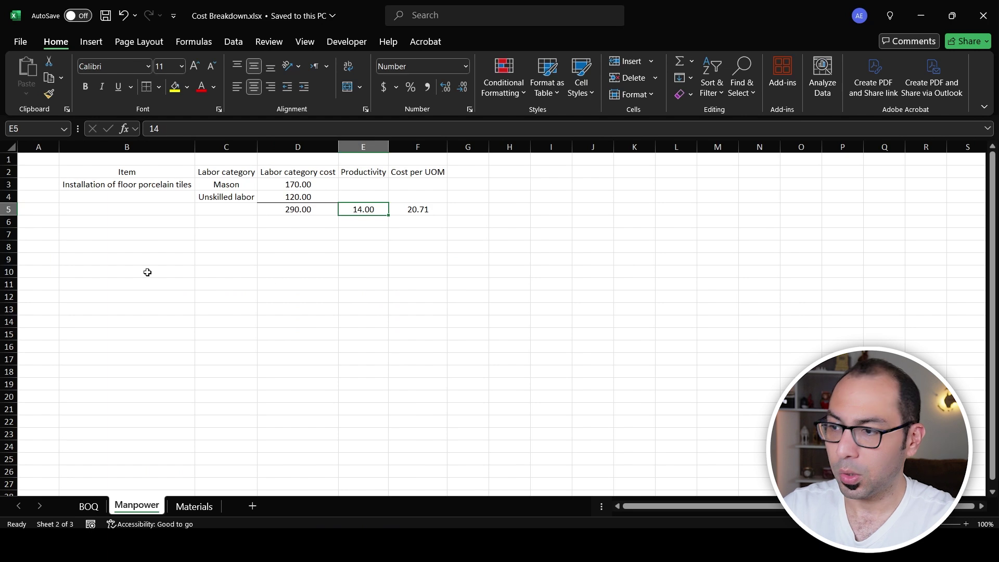
left_click(148, 235)
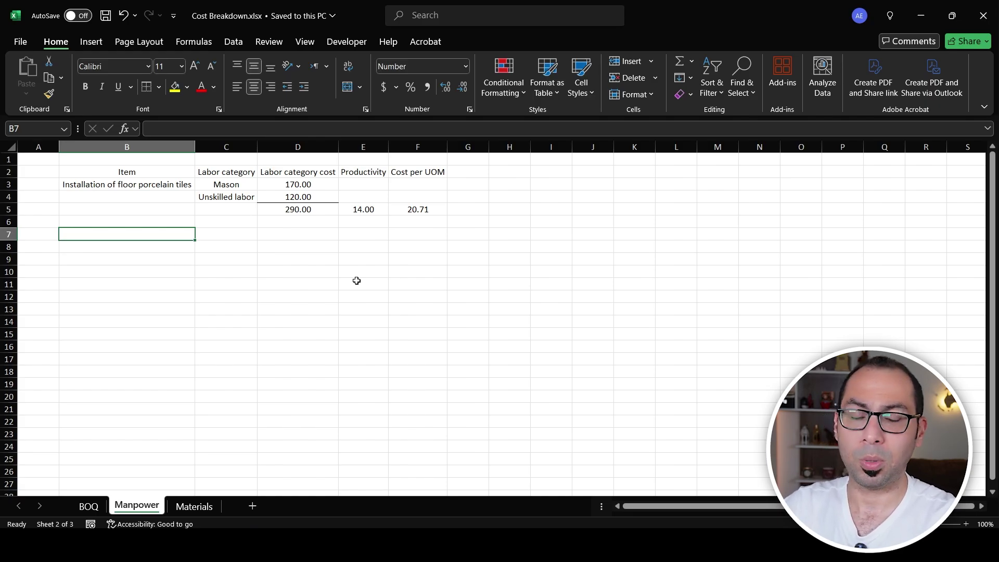
left_click(97, 508)
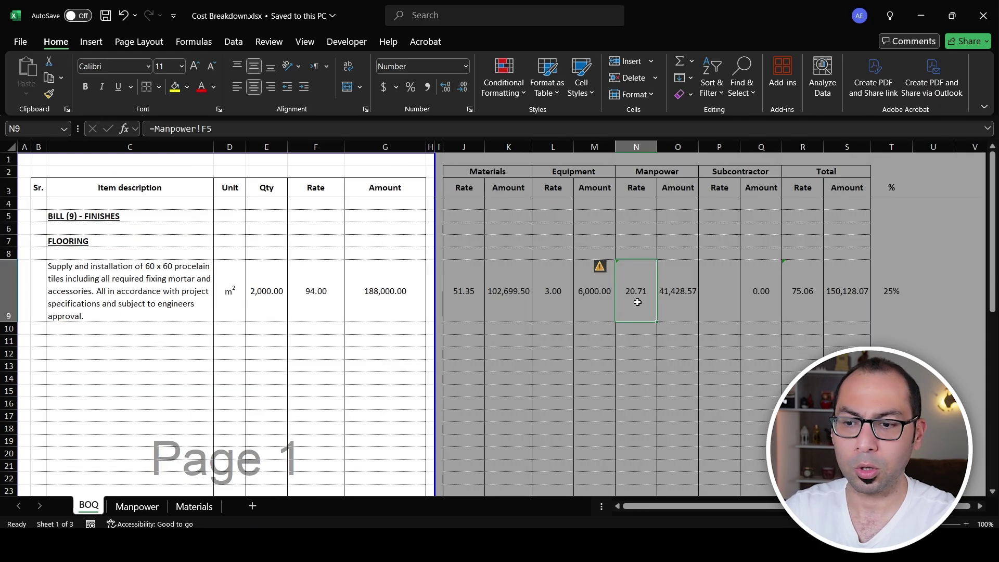
left_click(233, 129)
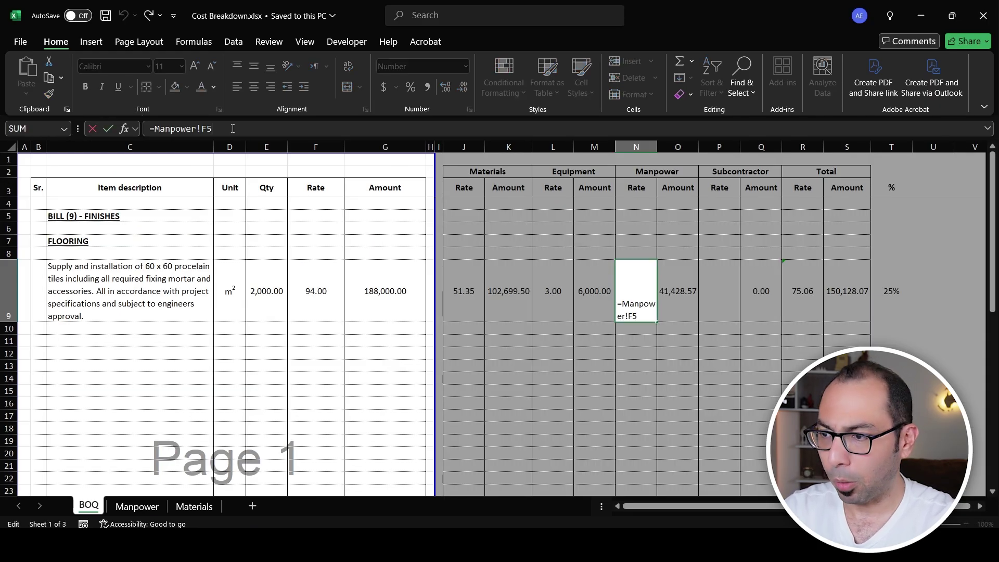
type("+")
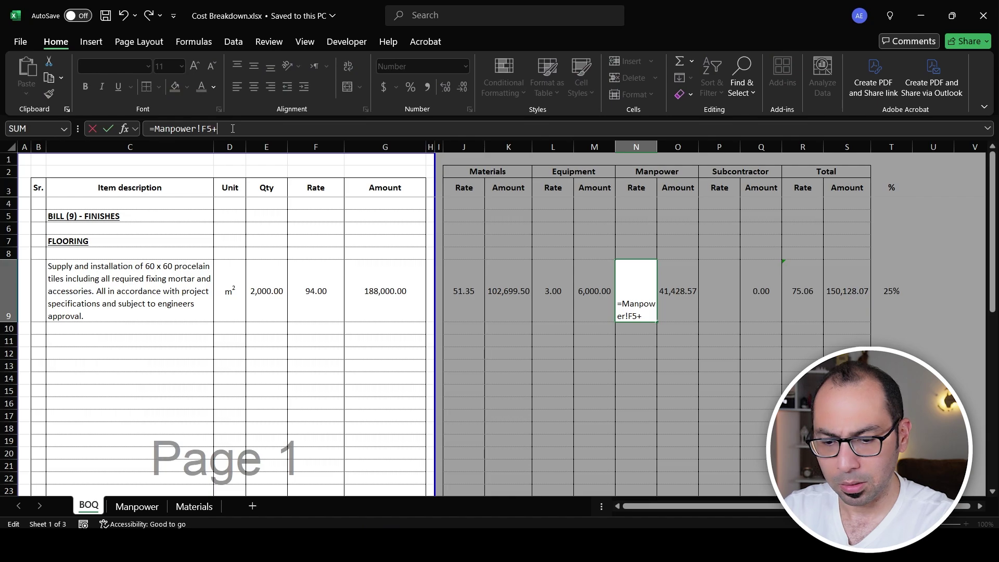
type("3")
key("Return")
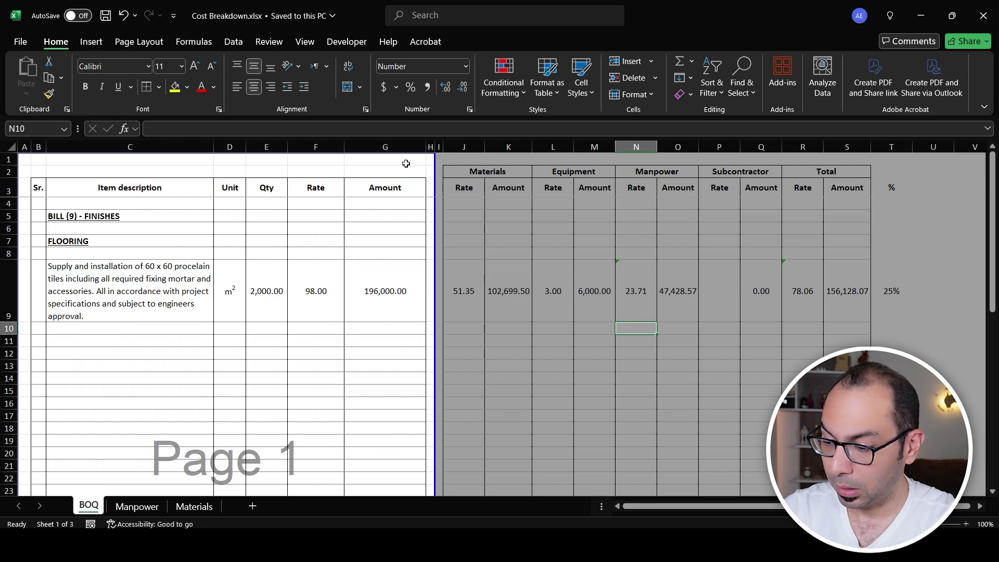
left_click(647, 306)
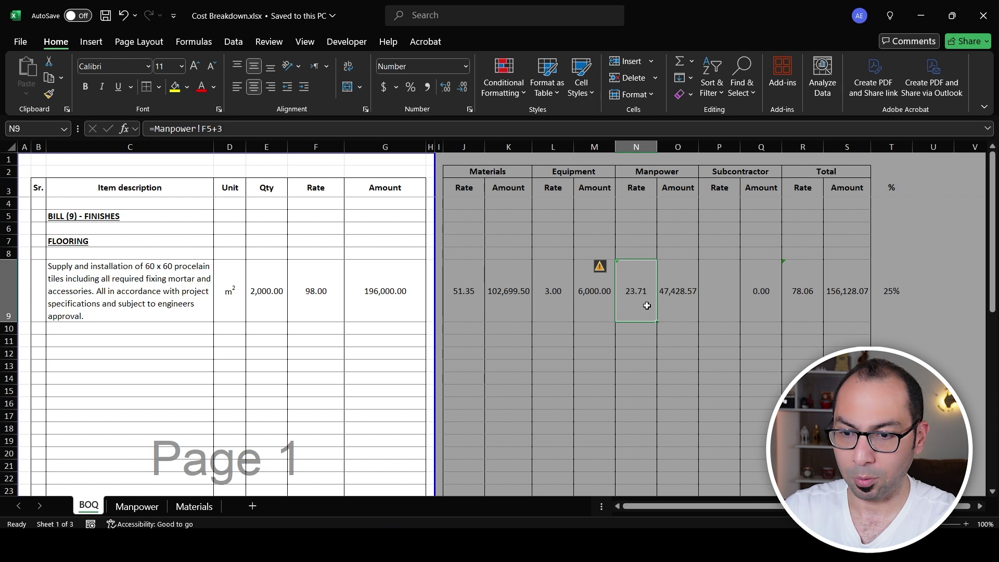
left_click(808, 306)
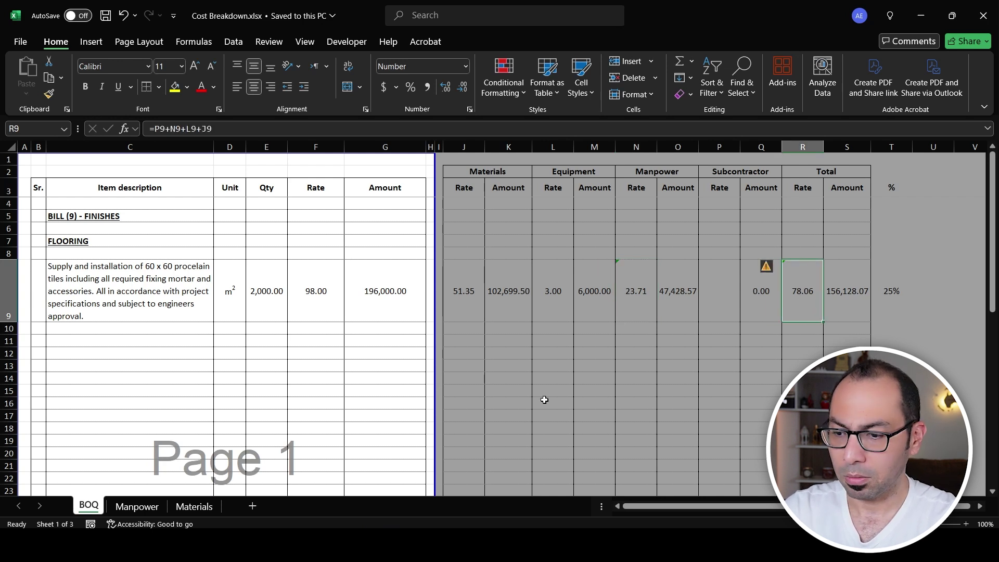
Highlight the porcelain tiles price in C3 of the Materials sheet with a yellow fill.
left_click(194, 506)
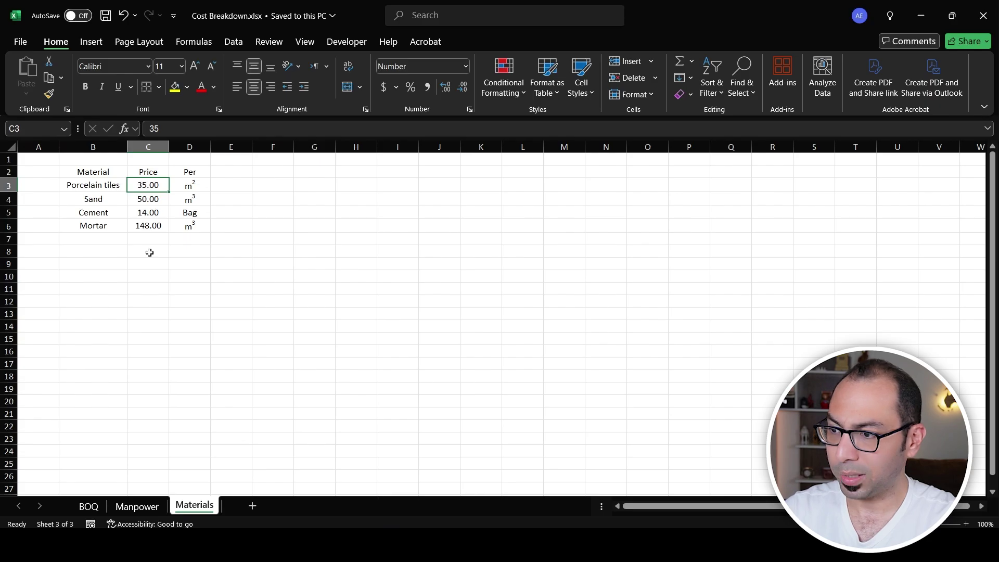
left_click(177, 87)
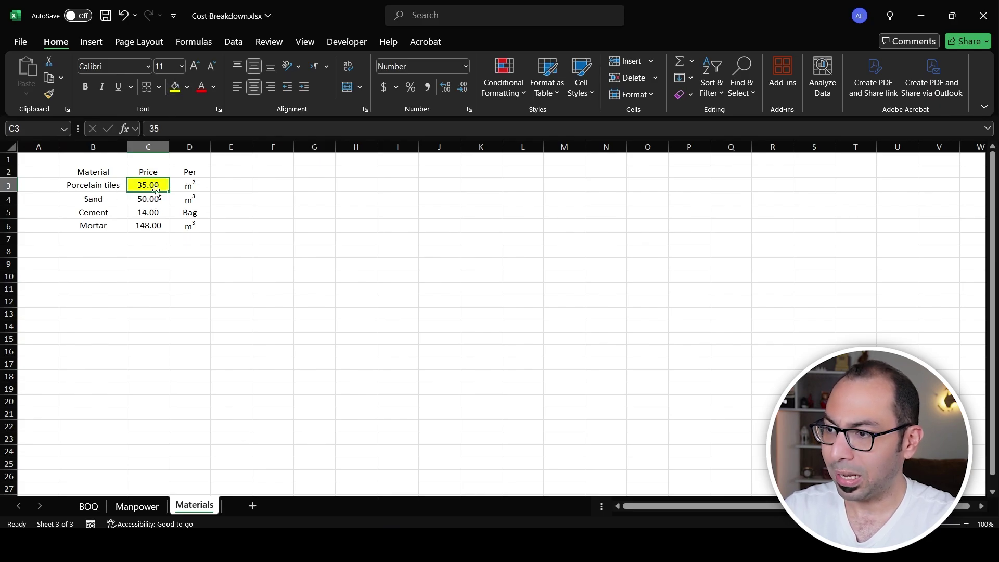
Review the flooring item's selling rate formula in F9 against its Total rate in R9 on the BOQ sheet.
left_click(88, 506)
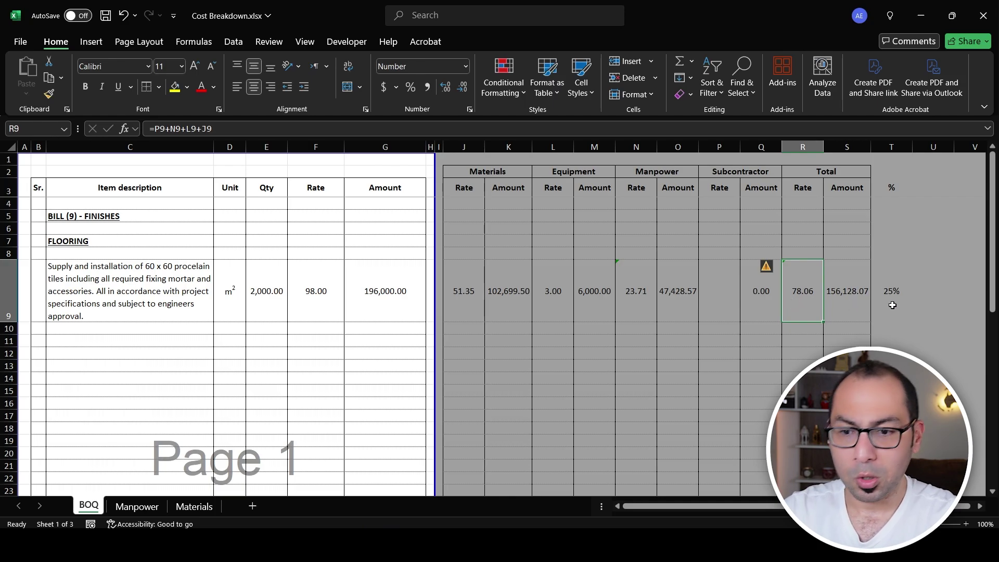
left_click(324, 309)
left_click(804, 298)
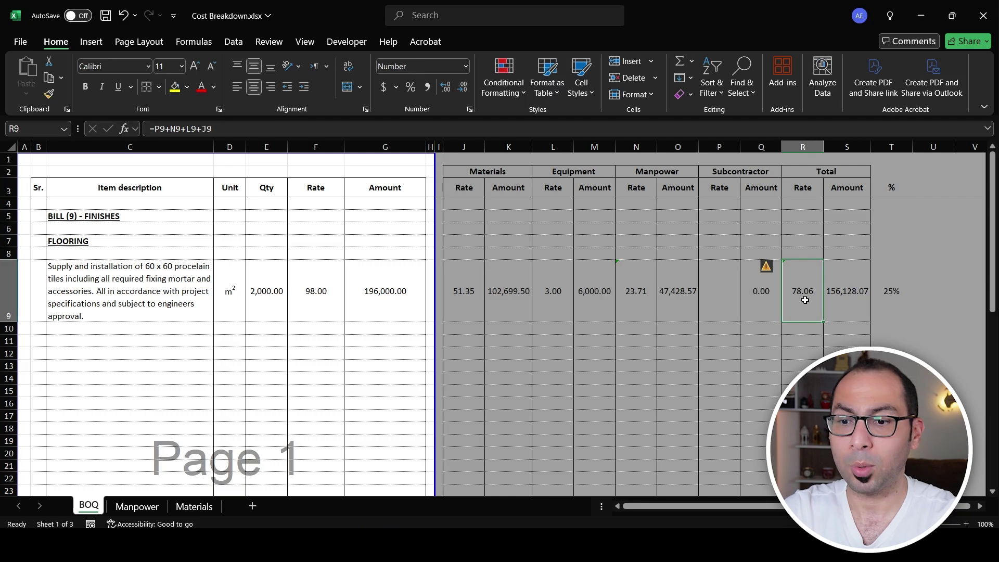
left_click(316, 307)
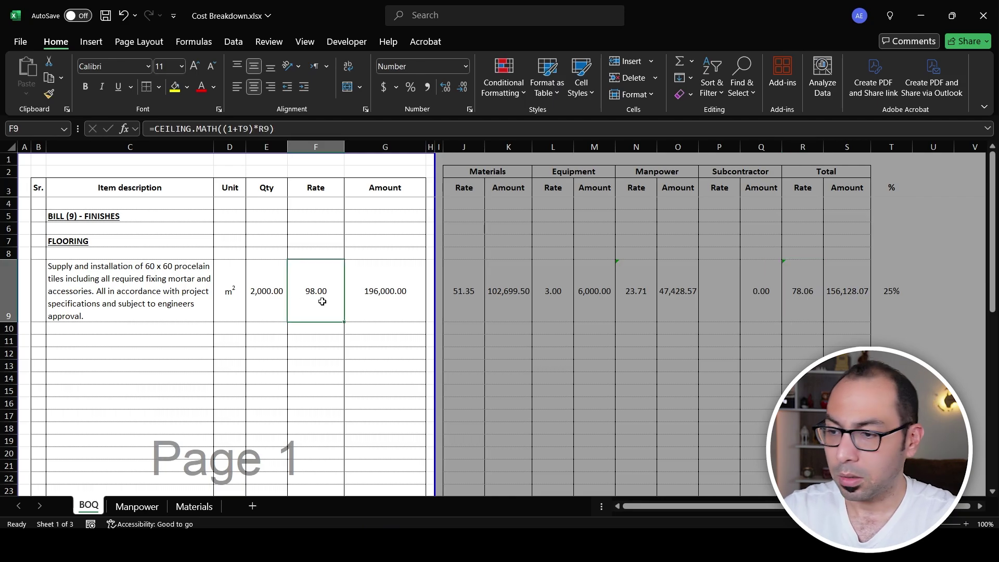